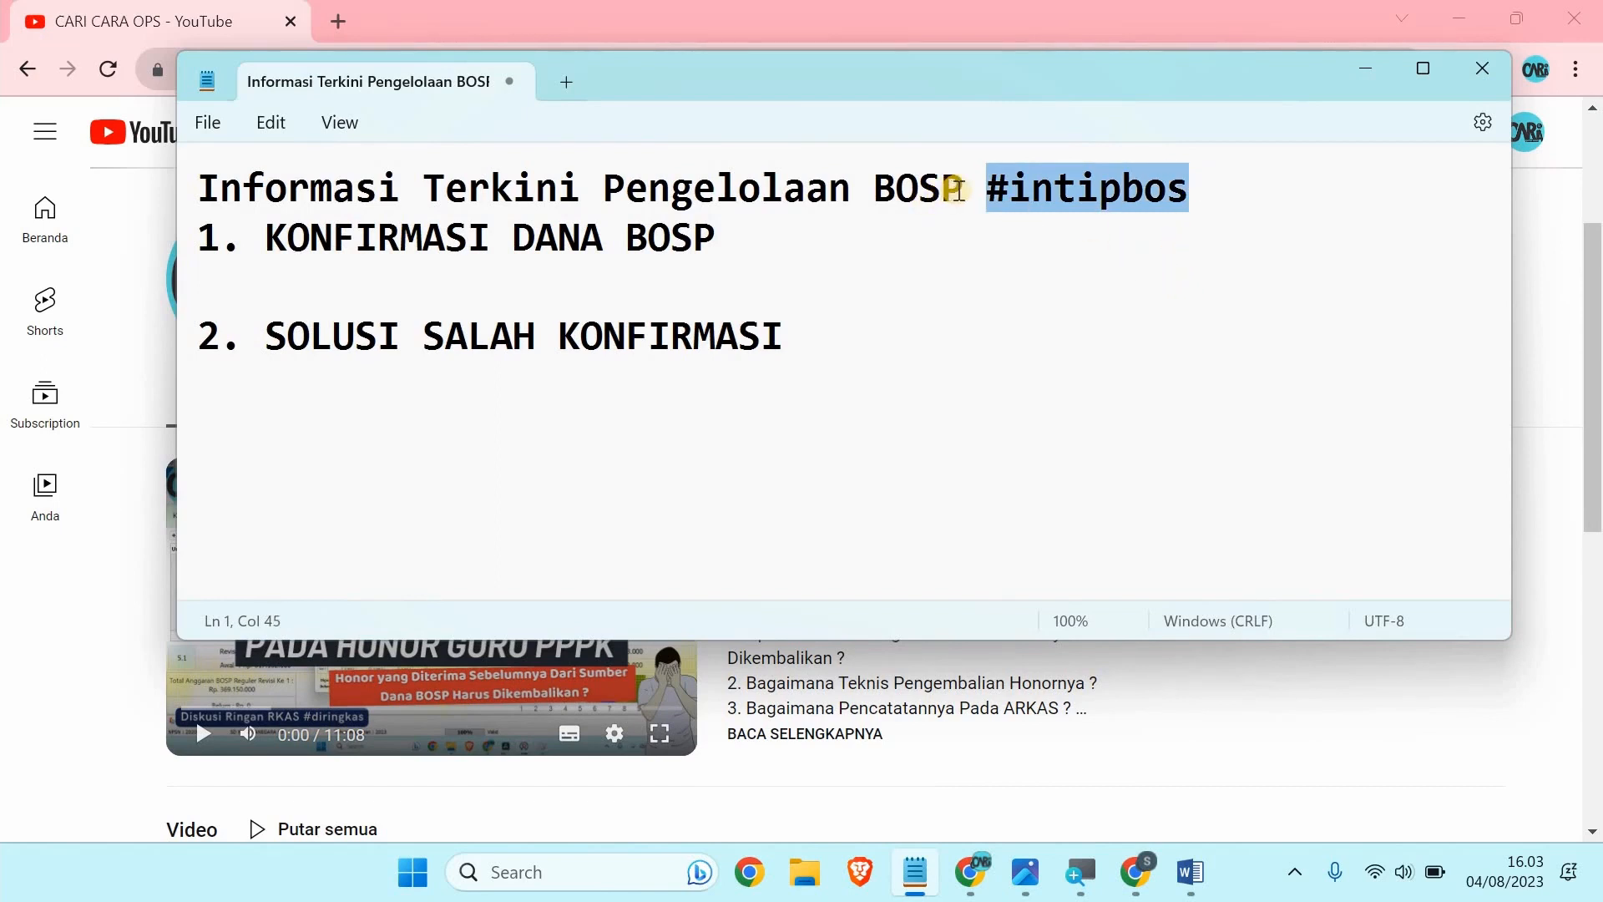
drag(963, 188, 127, 232)
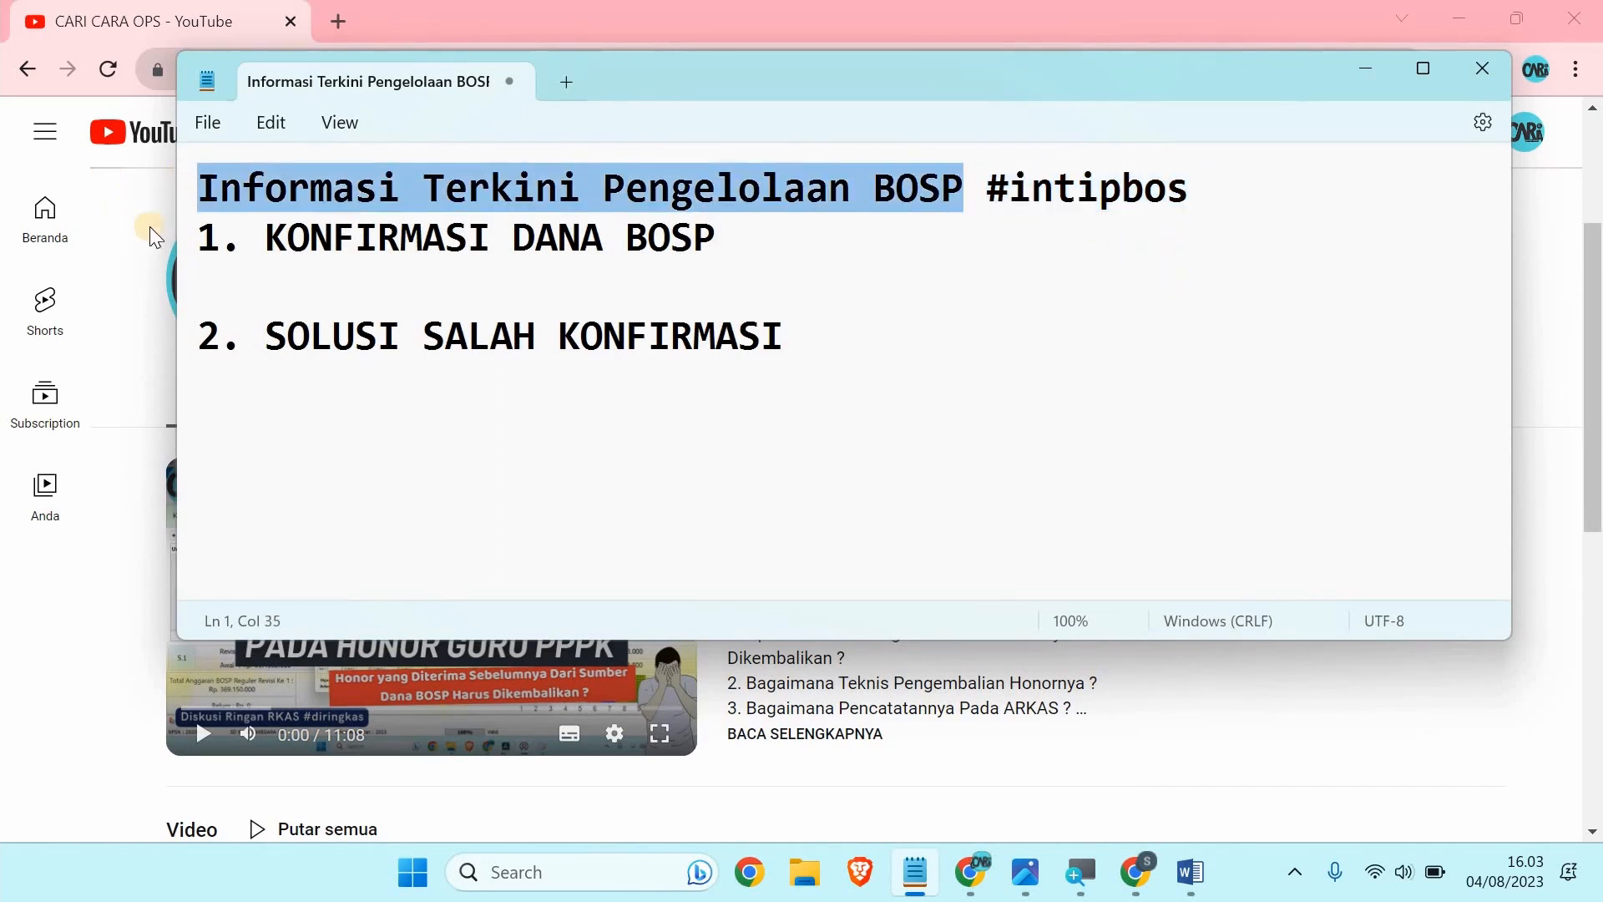
triple_click(181, 254)
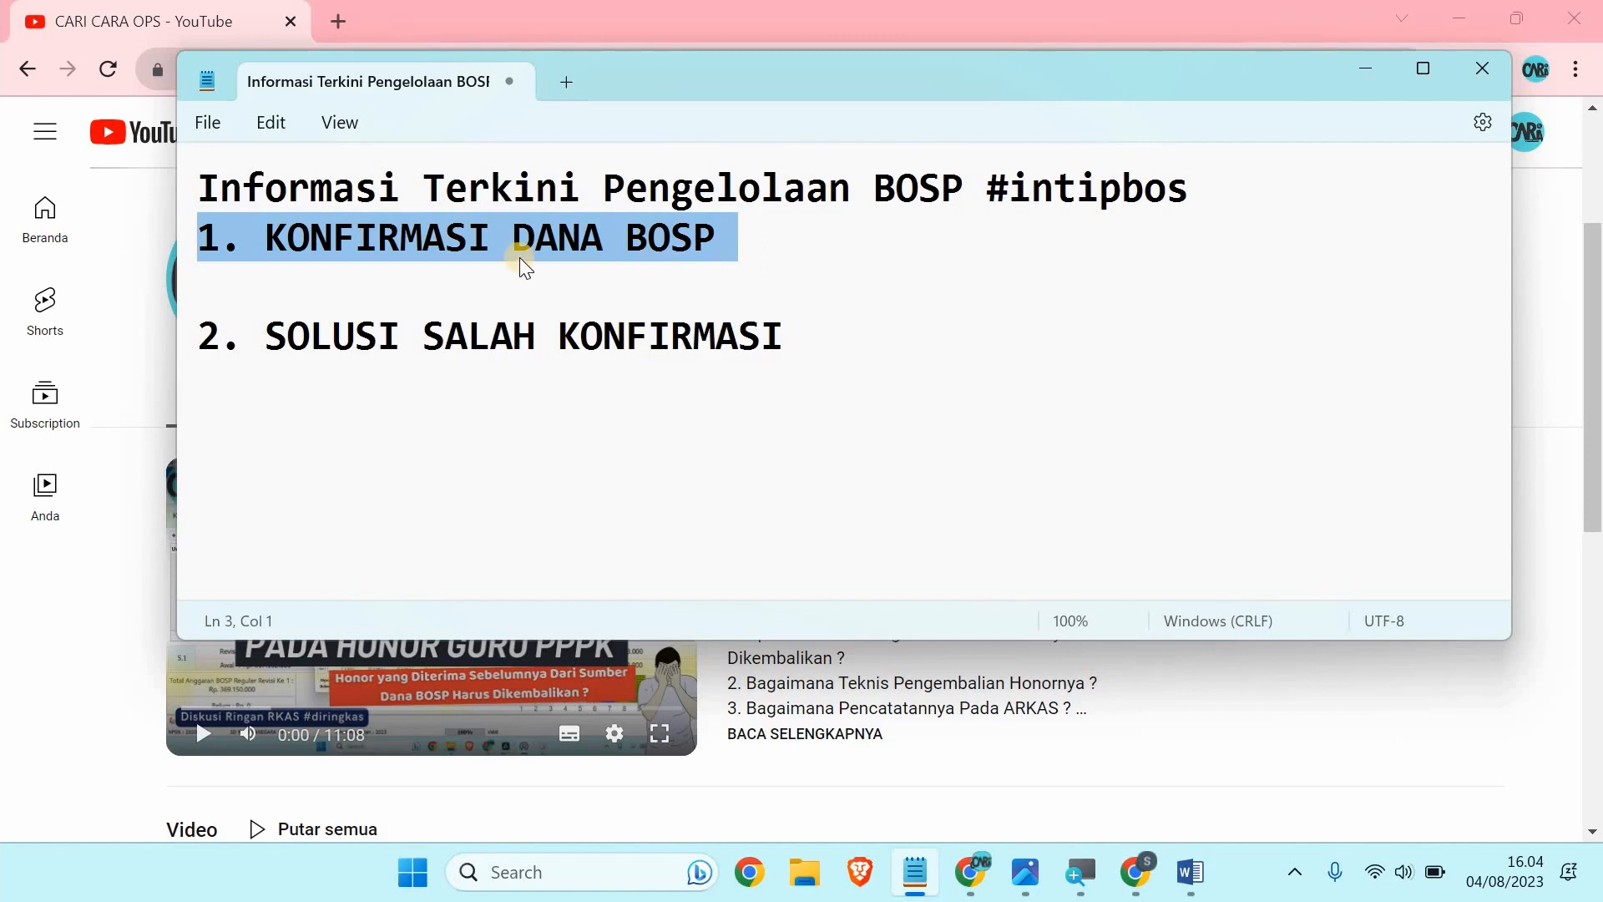
triple_click(185, 345)
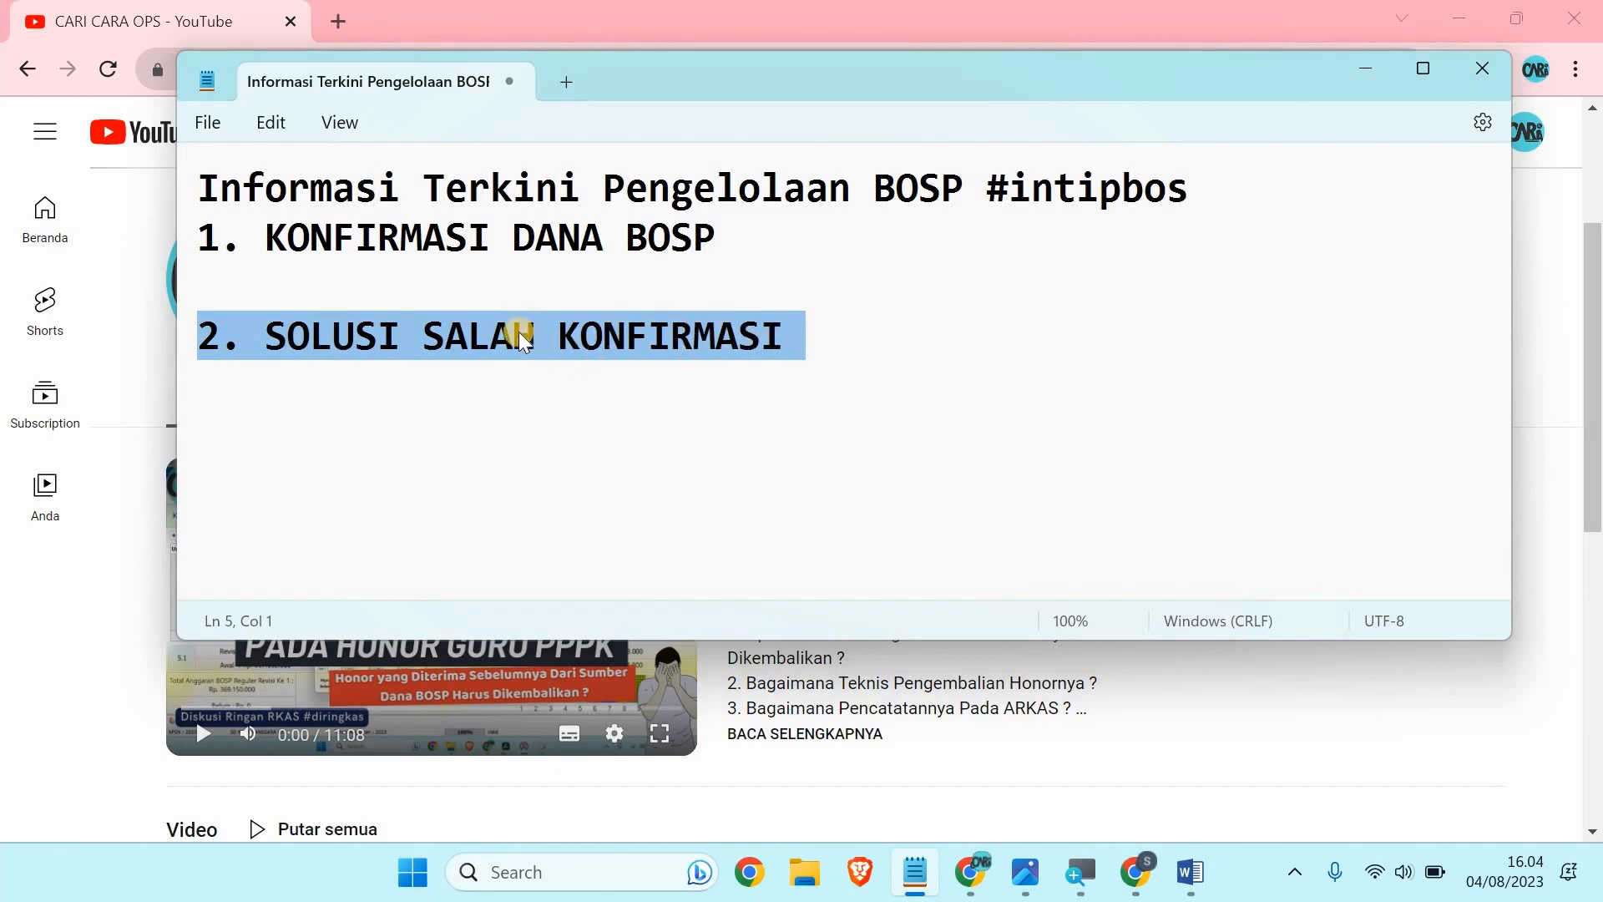
- Add the bullet "- MONITORING PENYALURAN DANA BOSP" on a new line under "1. KONFIRMASI DANA BOSP"
click(744, 255)
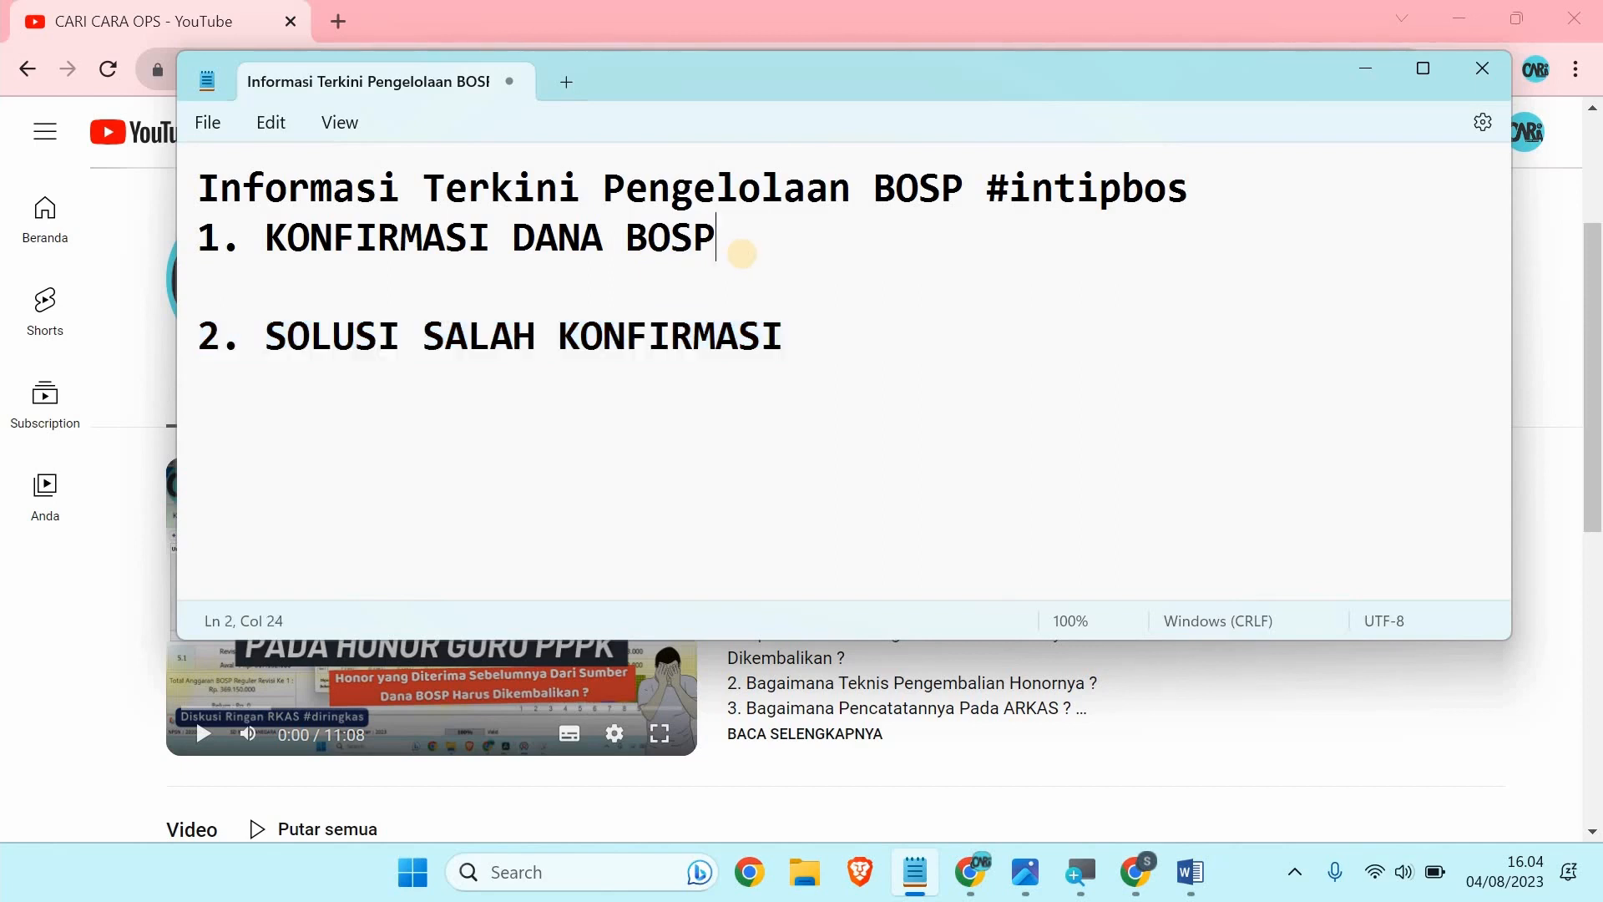
key(Return)
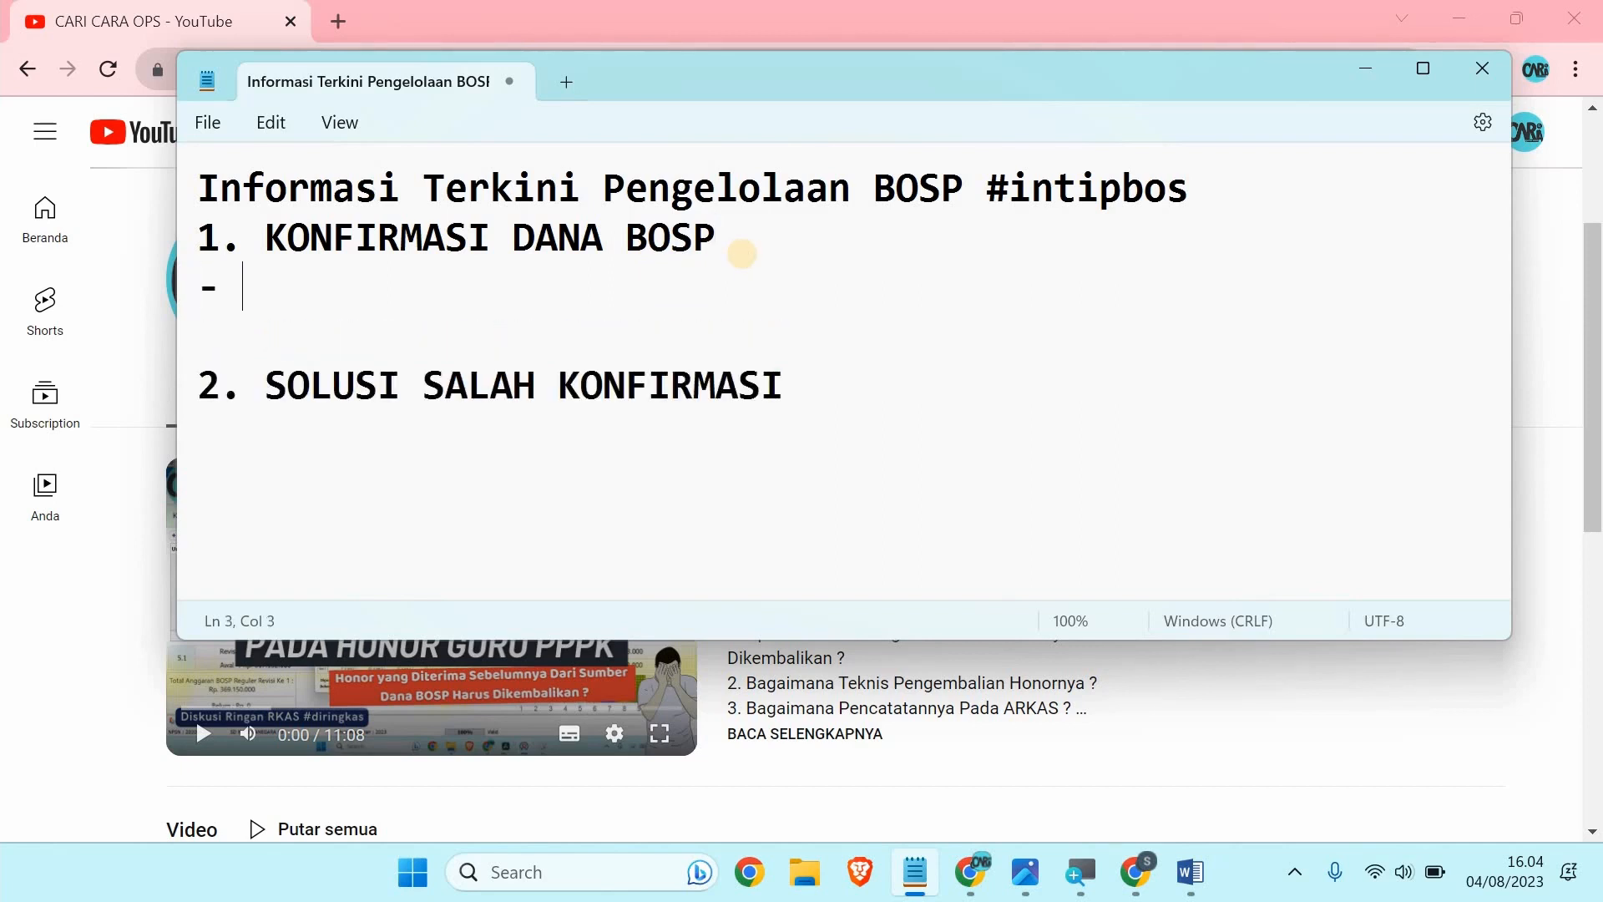
text(- MONITORING PENYALURAN DANA BOSP)
triple_click(182, 292)
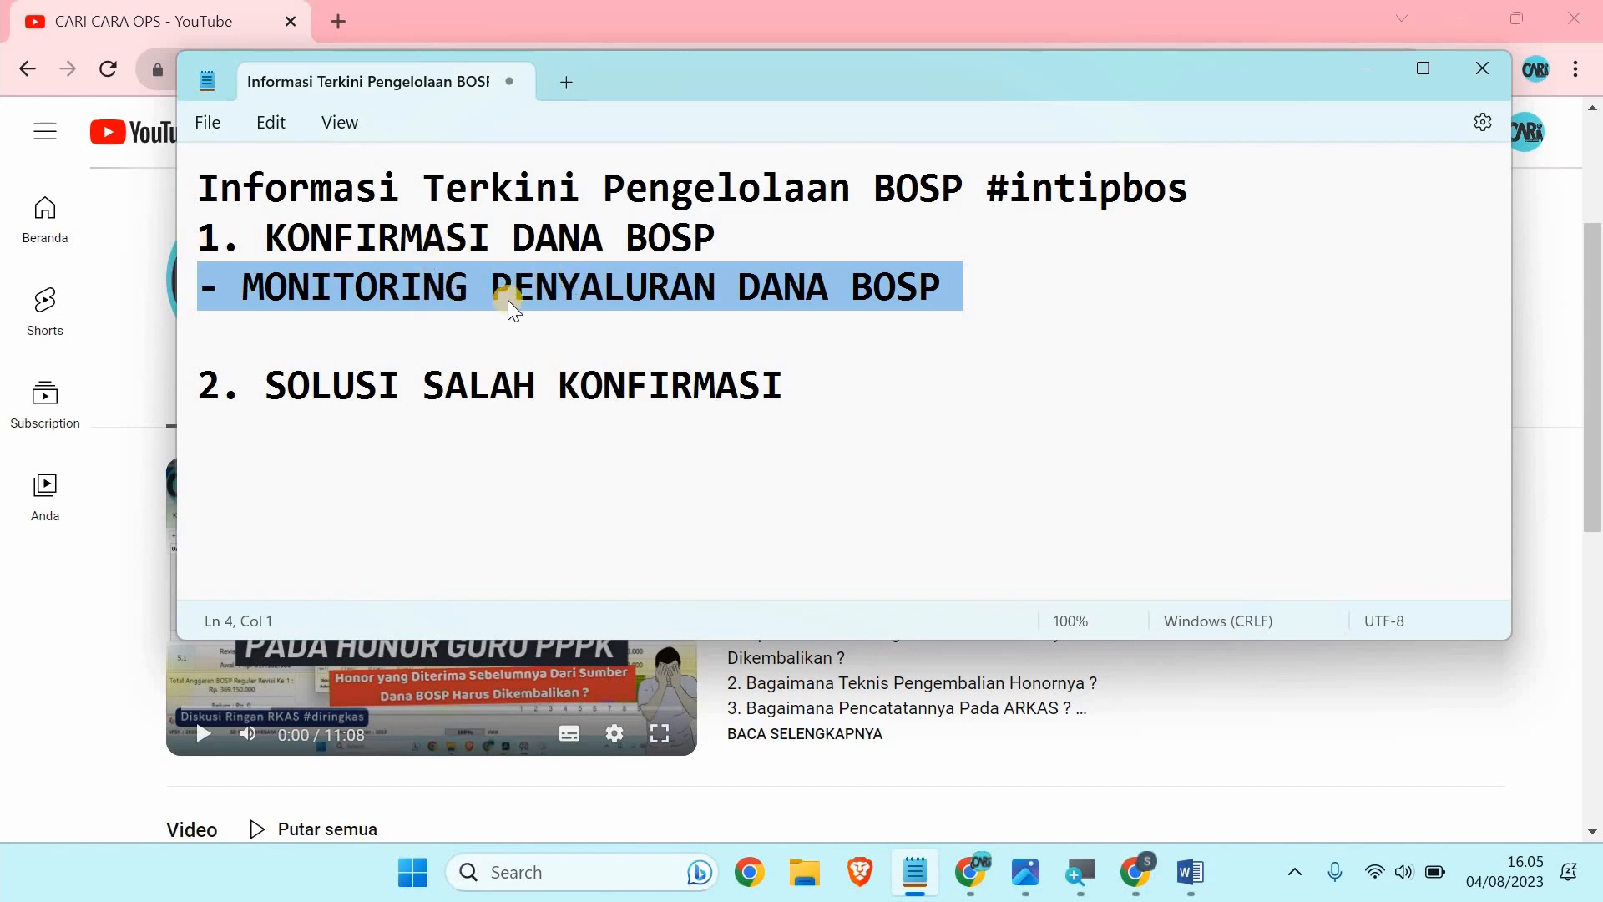
- Add a second bullet reading "- DASAR PENERIMAAN BKU KARENA TERINTEGRASI DENGAN ARKAS" below the MONITORING bullet
click(965, 299)
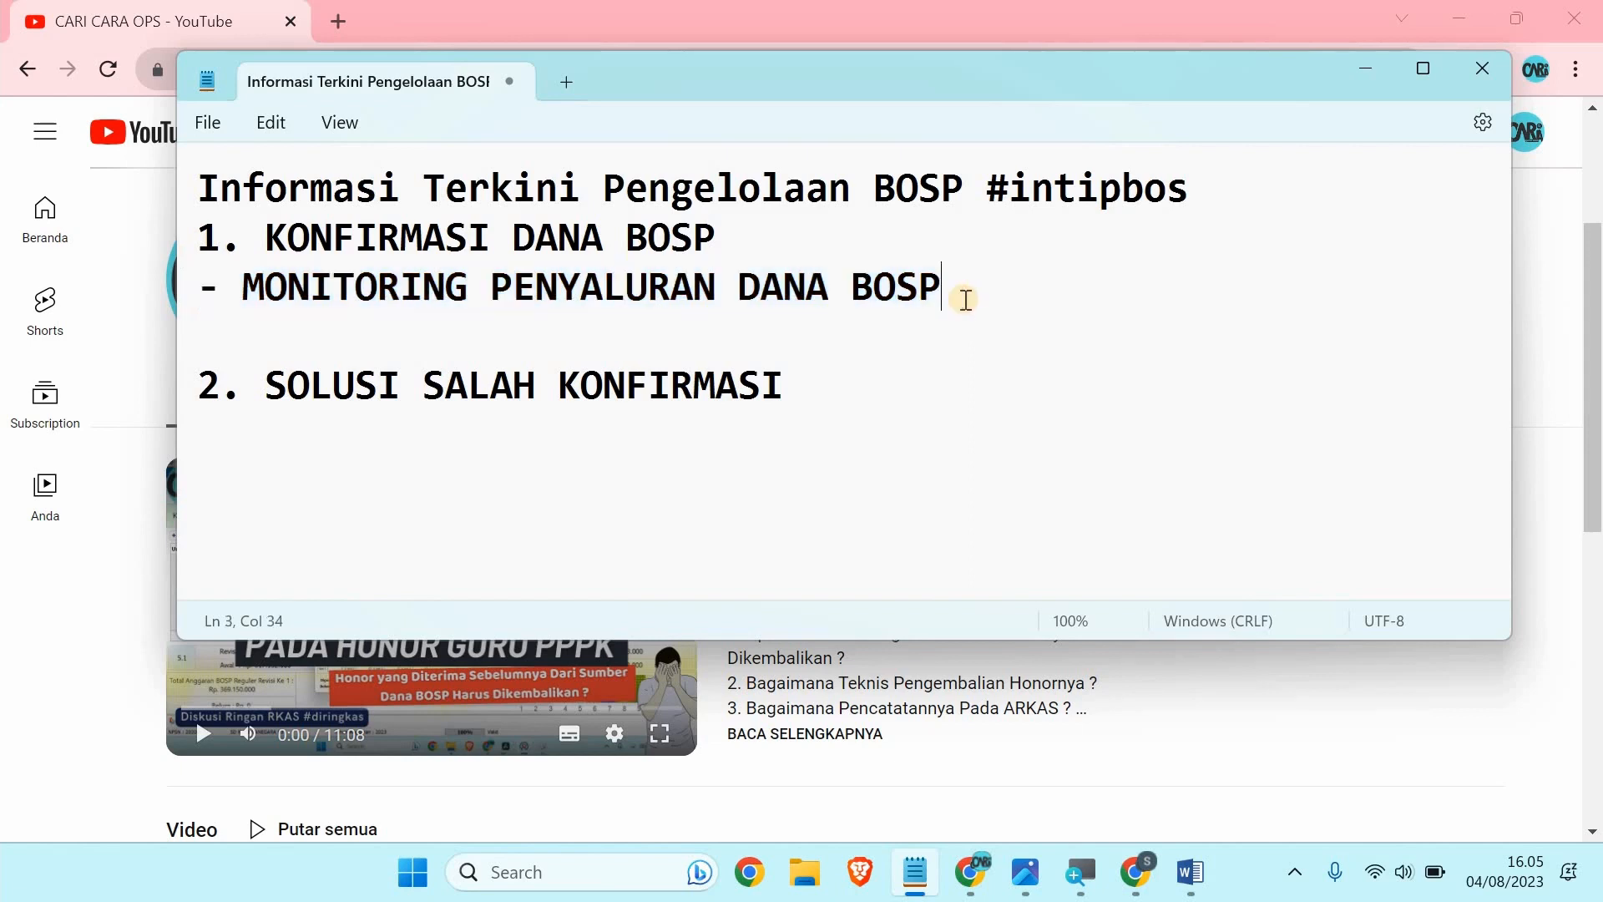
key(Return)
text(- DASAR PENRIMAAN BKU KARENA TERINTEGRASI DENGAN ARKAS)
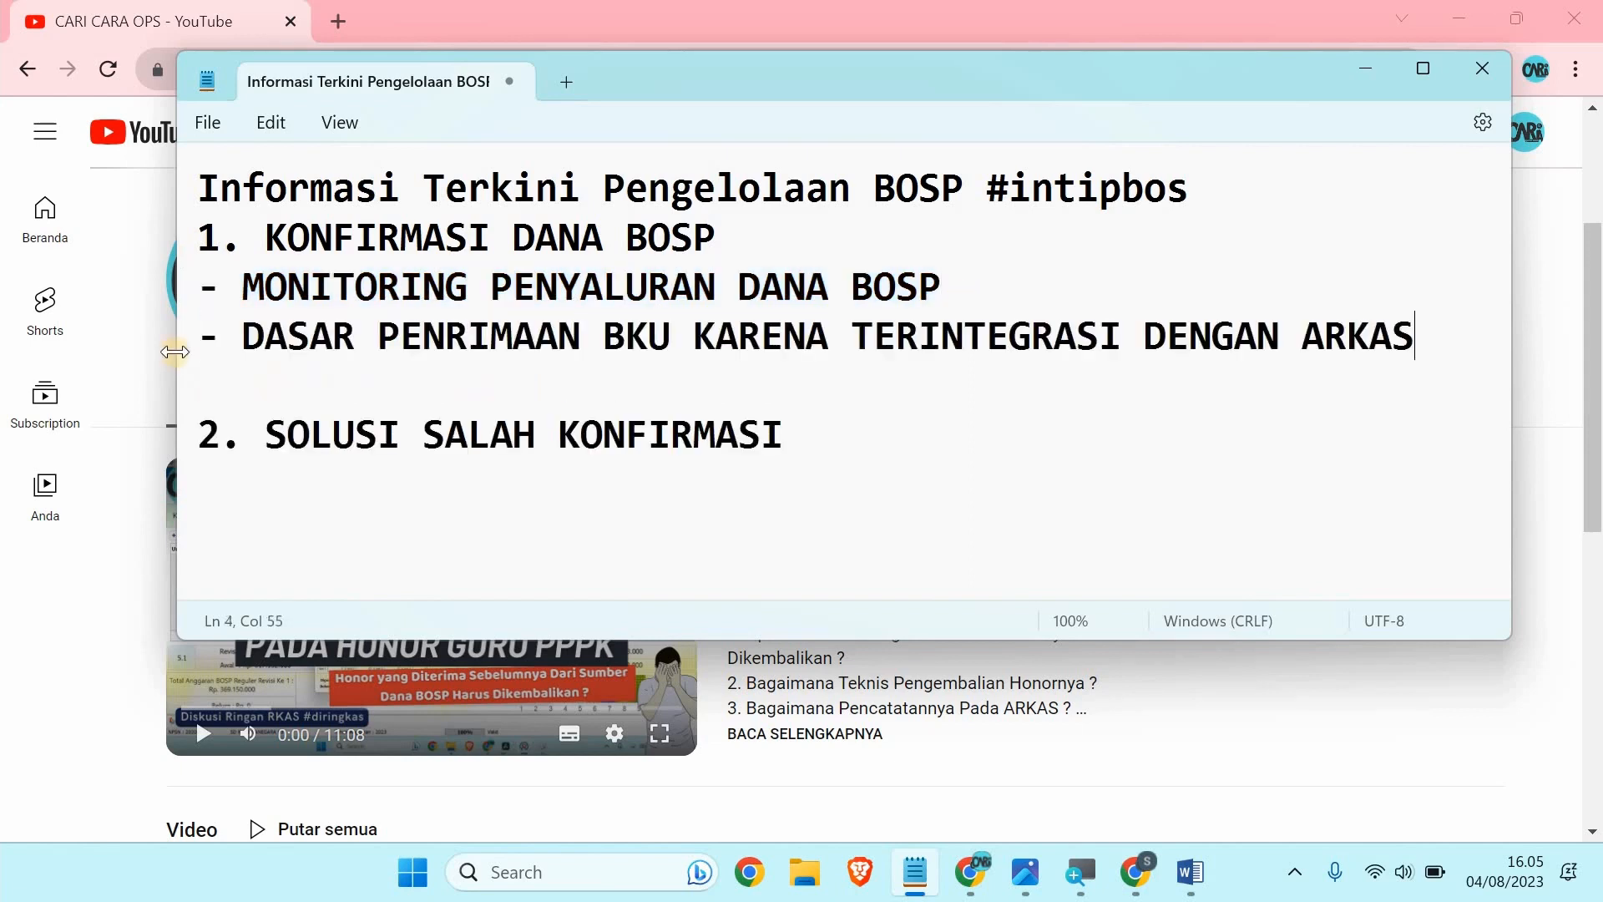
triple_click(189, 349)
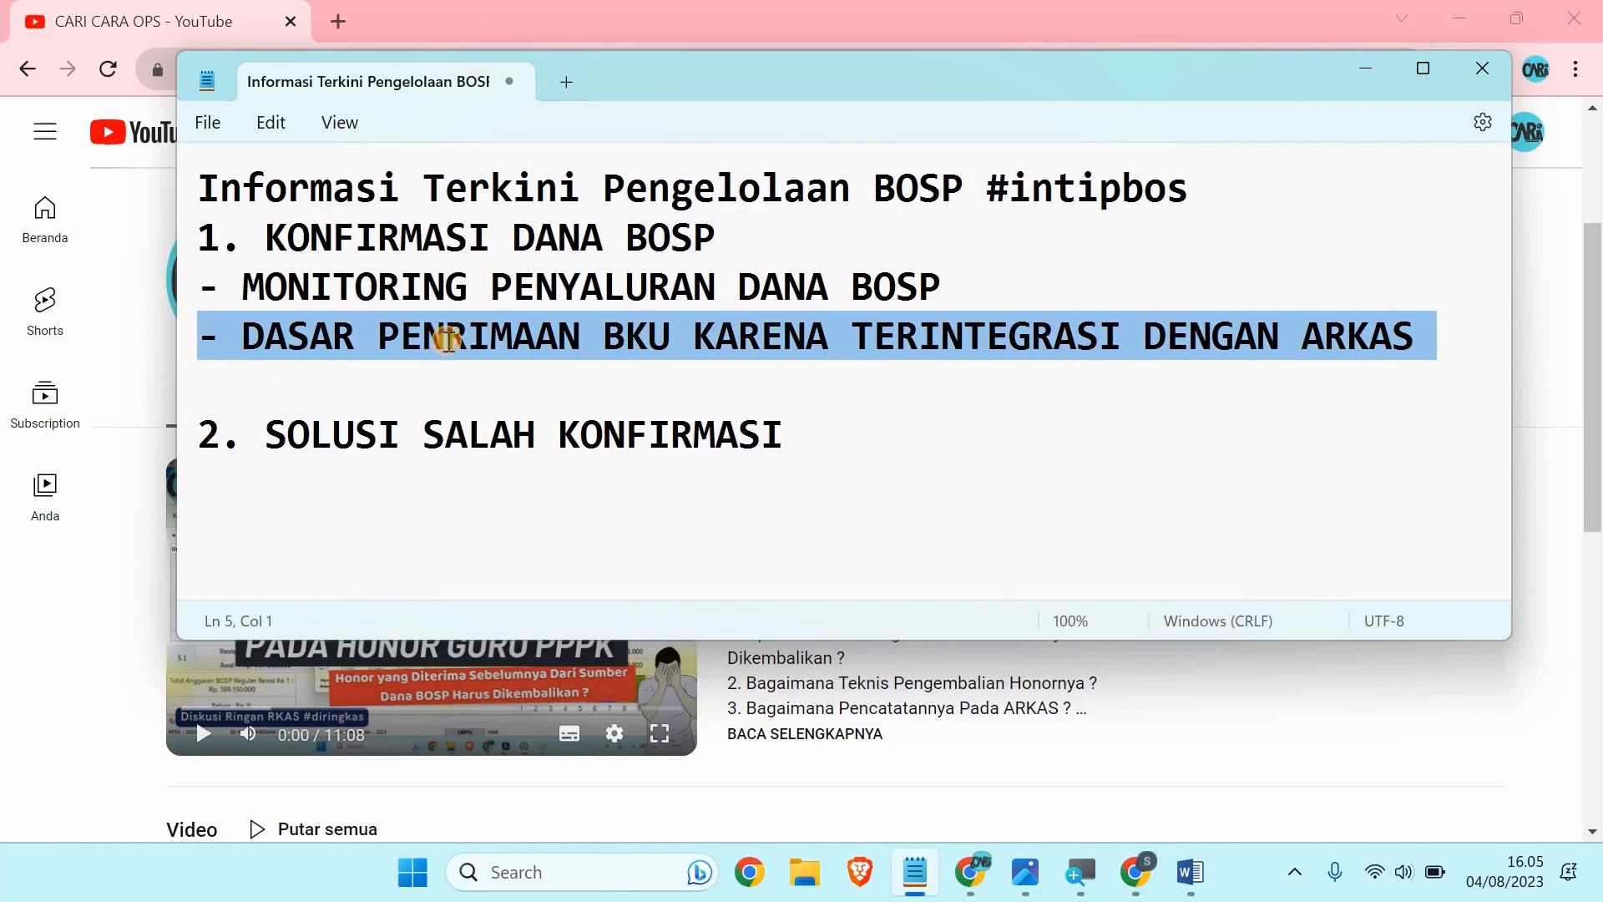
click(448, 339)
text(E)
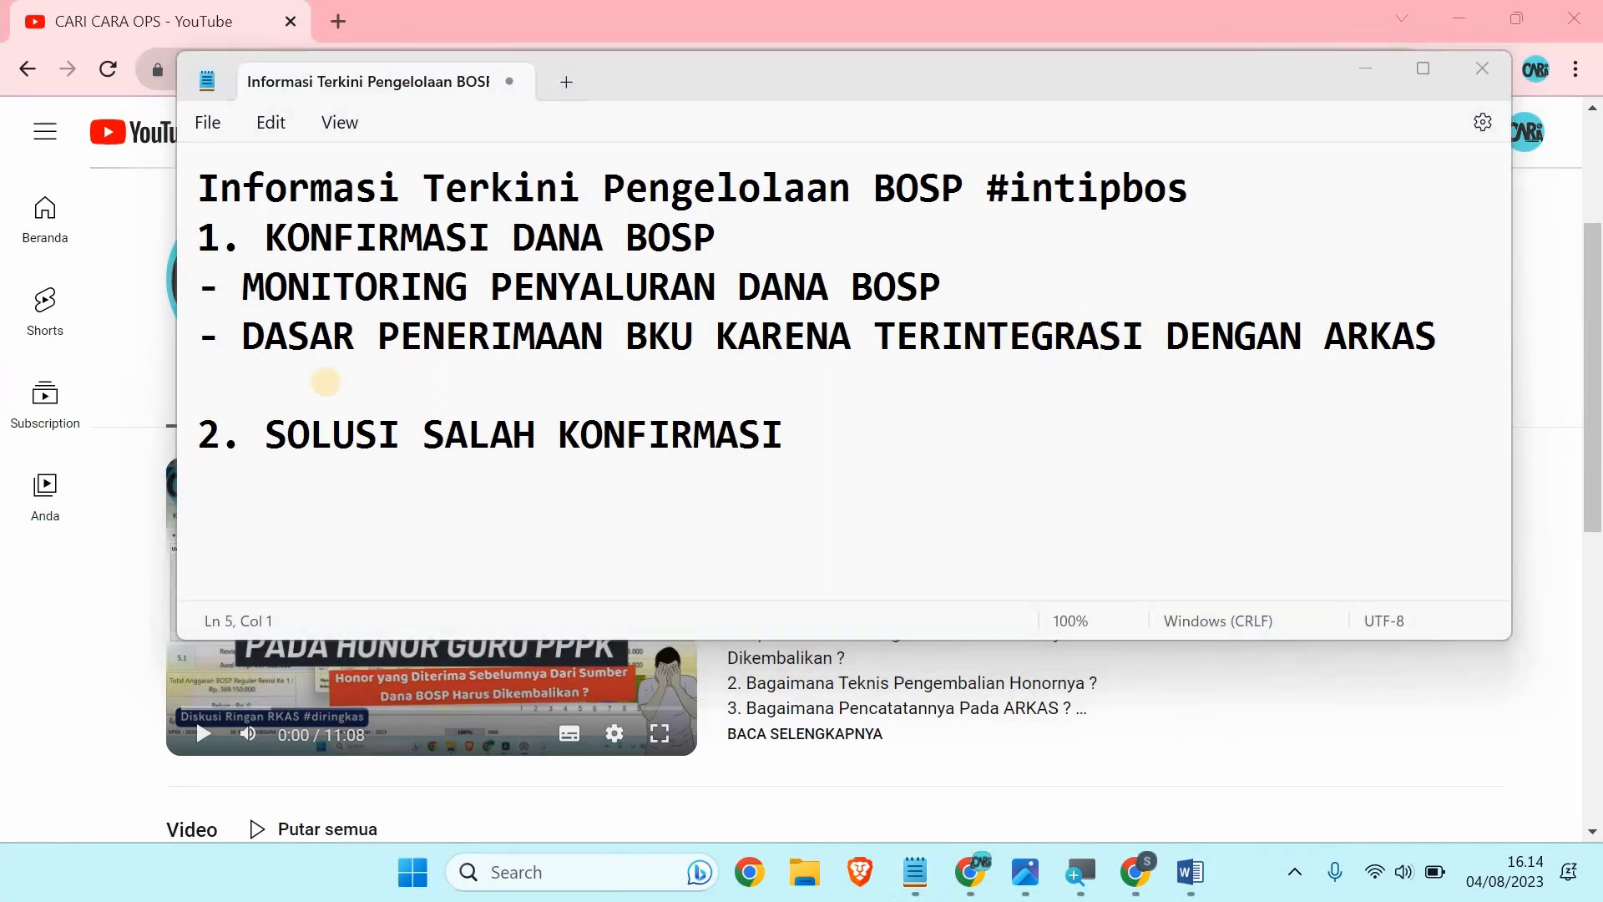
- Add the bullets "- JIKA SALAH TANGGAL KONFIRMASI MAKA SALAH JUGA PADA BKU" and "- MUTASI PADA BUKU TABUNGAN/ REKENING KORAN" below the ARKAS bullet
click(231, 385)
text(- JIKA SALAH TANGGAL KONFIRMASI MAKA SALAH JUGA PADA BKU)
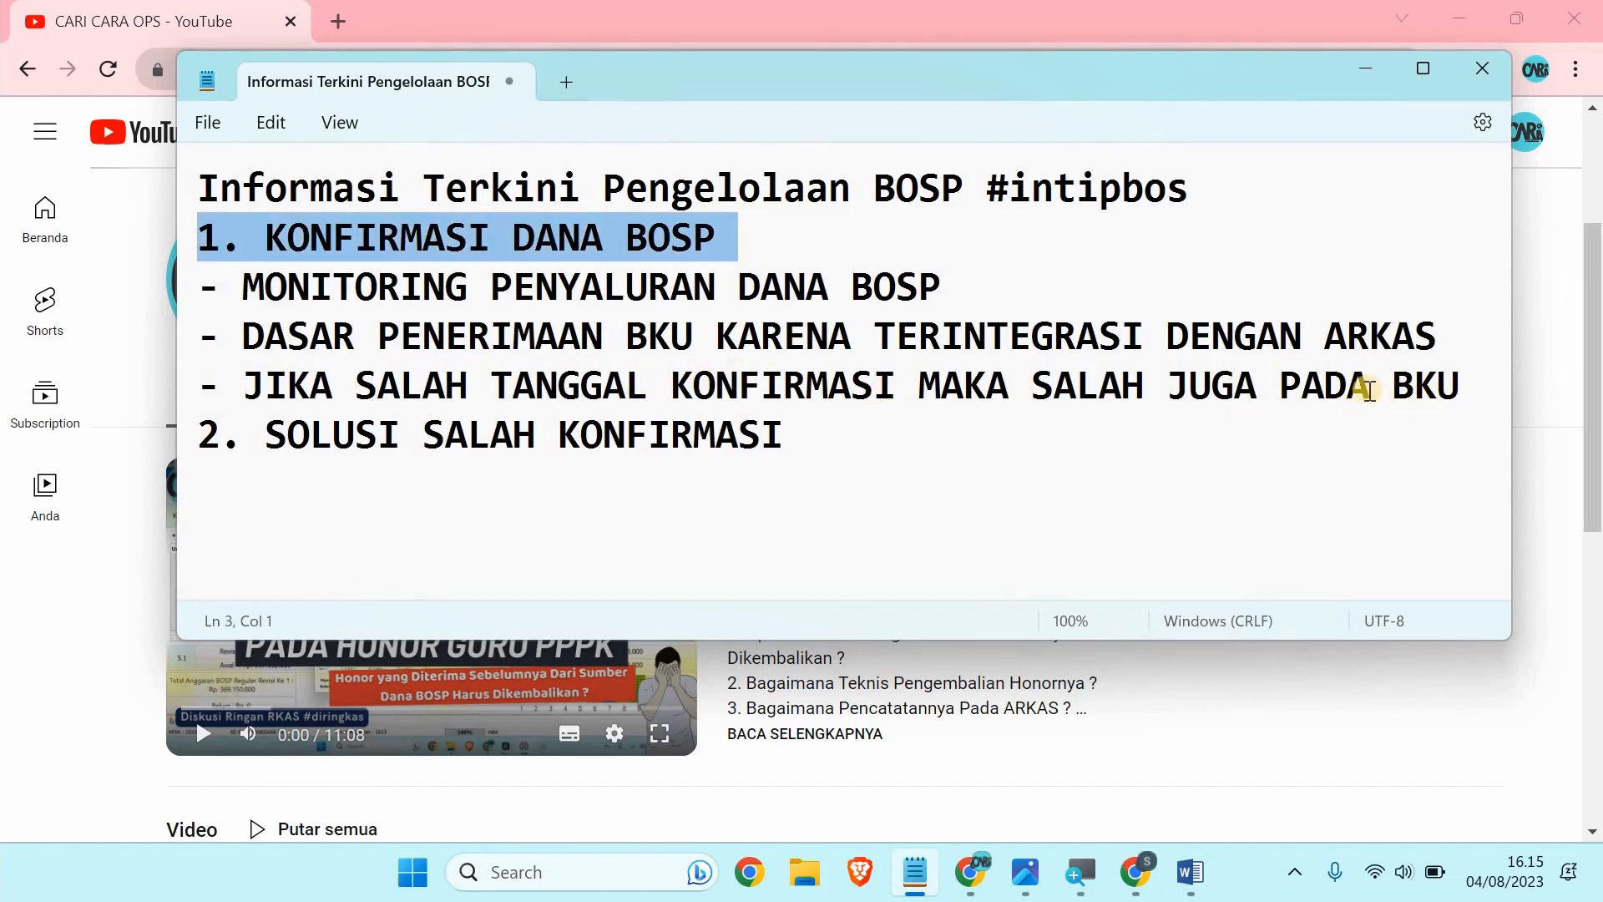
click(1463, 388)
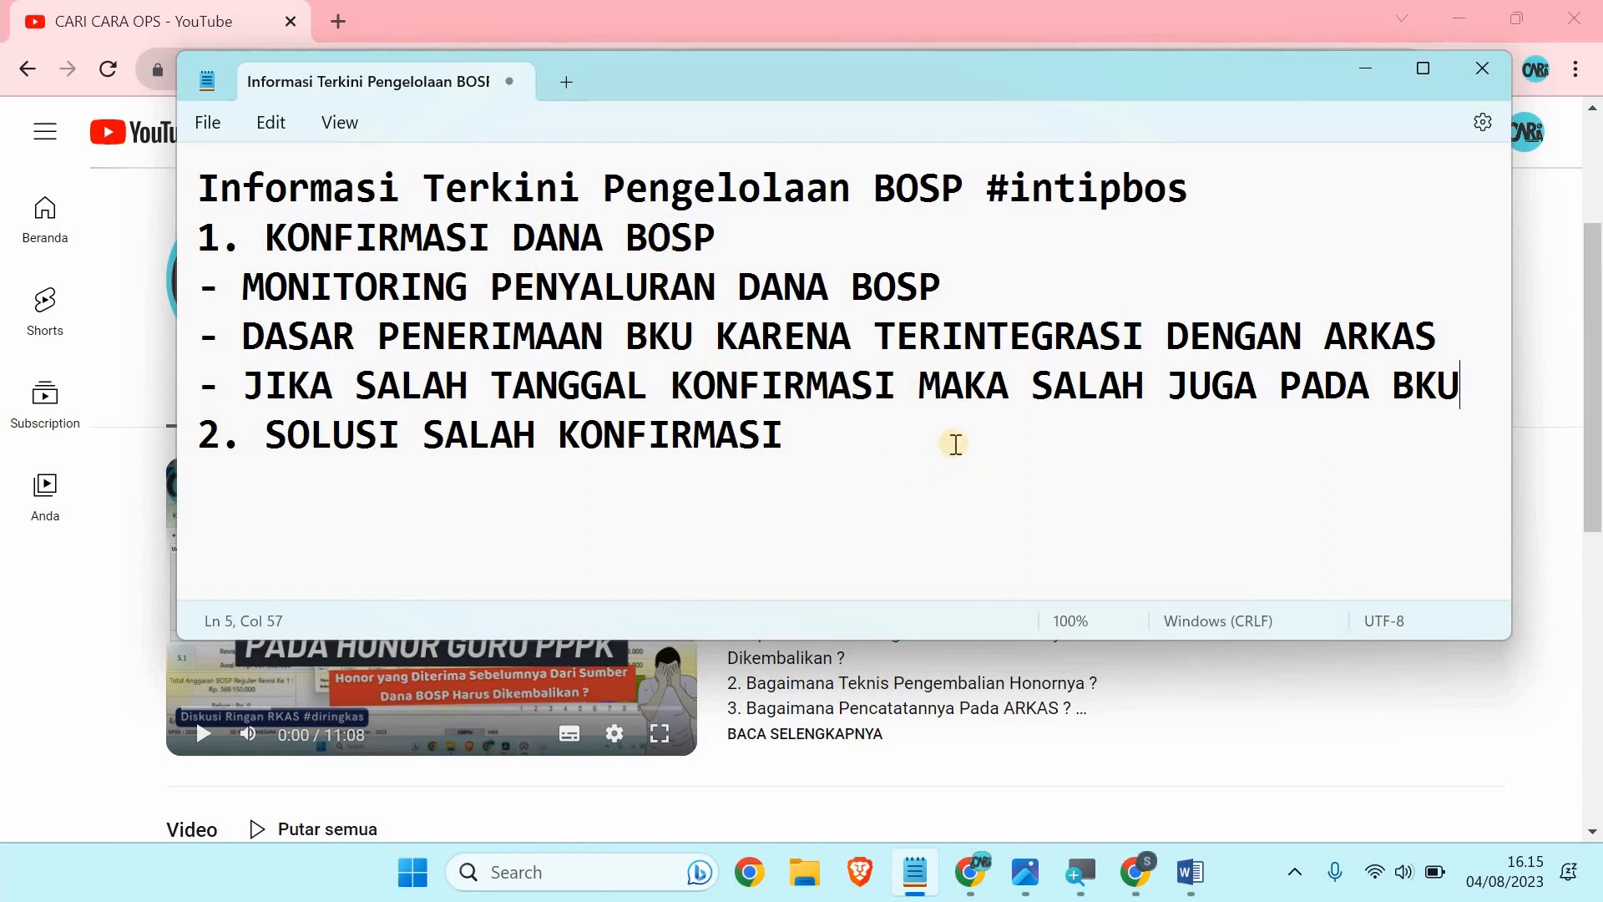
key(Return)
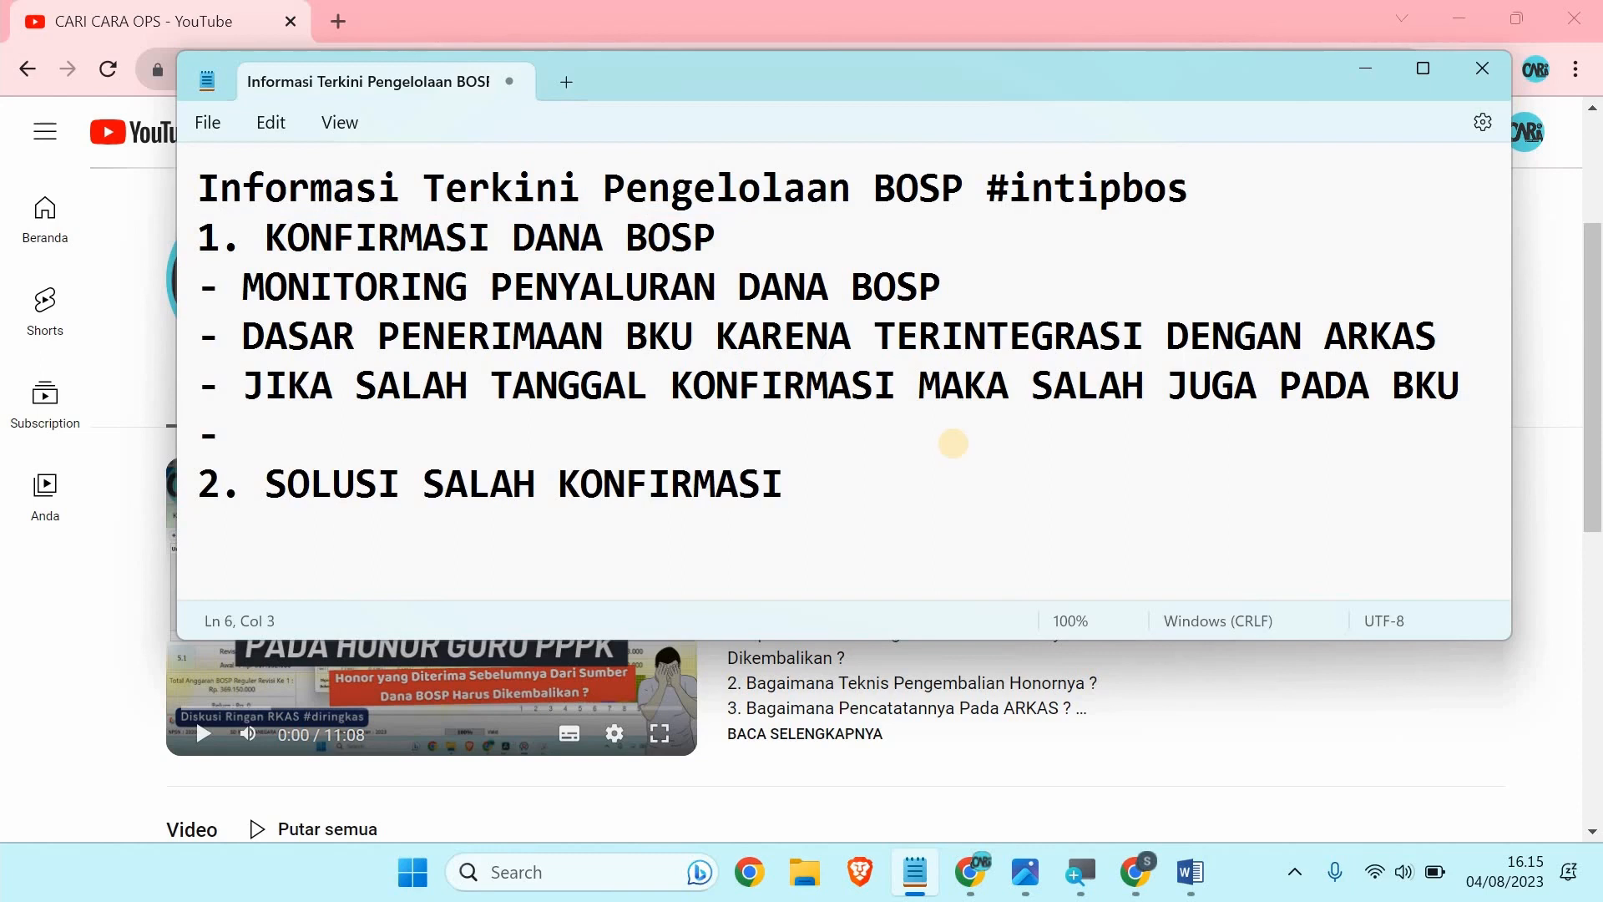
text(-)
text(MUTASI PADA BUKU TABUNGAN/ REKENING KORAN)
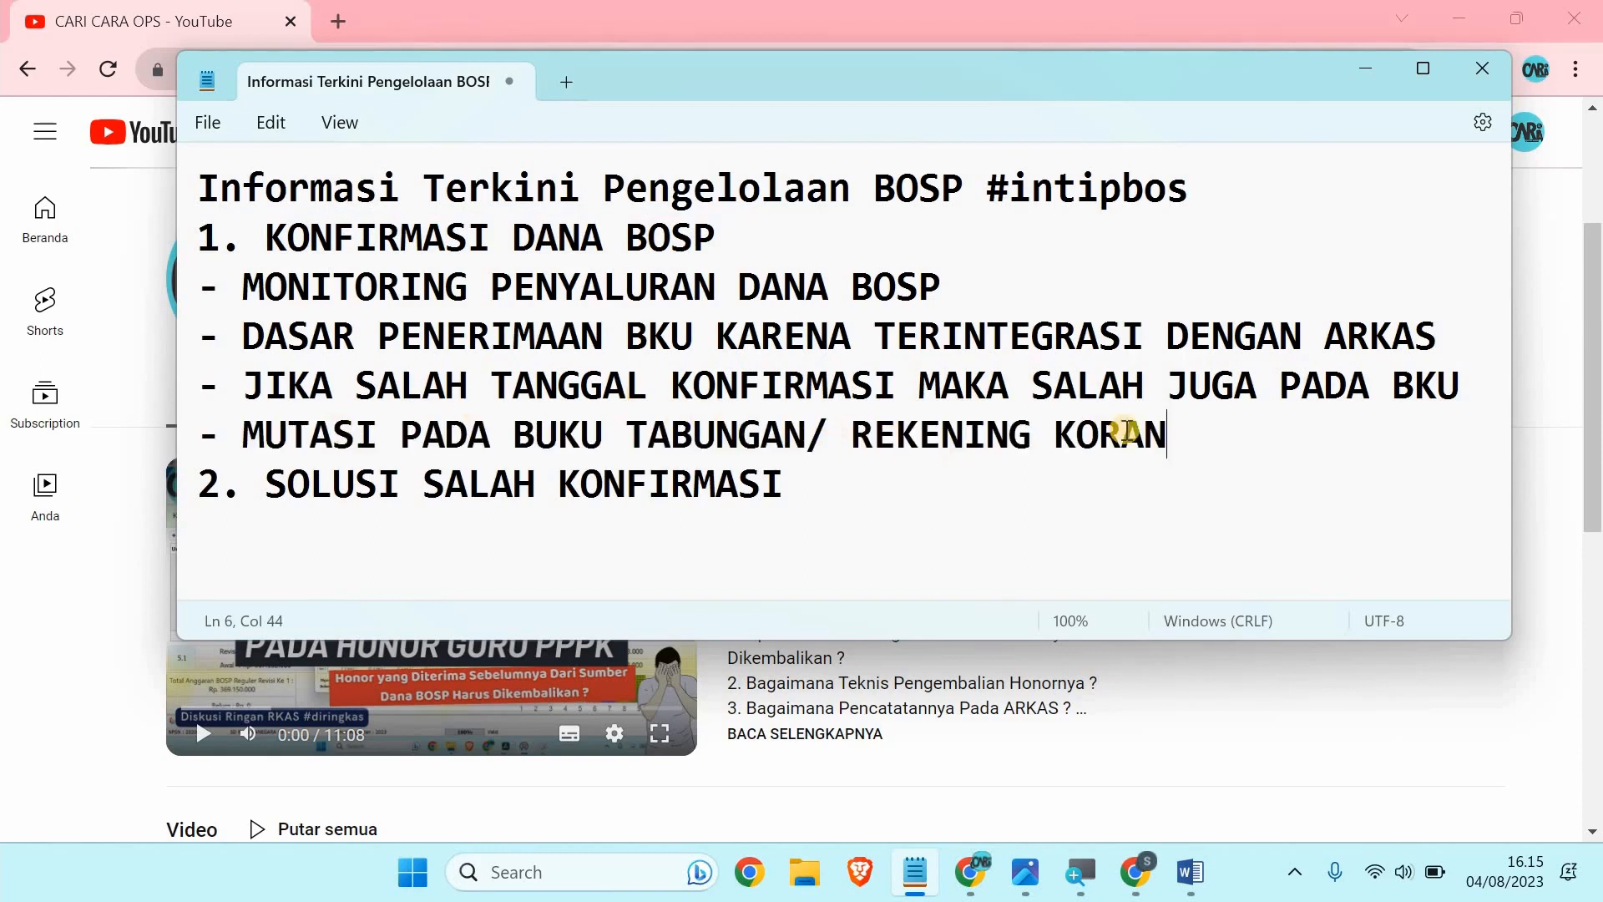
triple_click(194, 442)
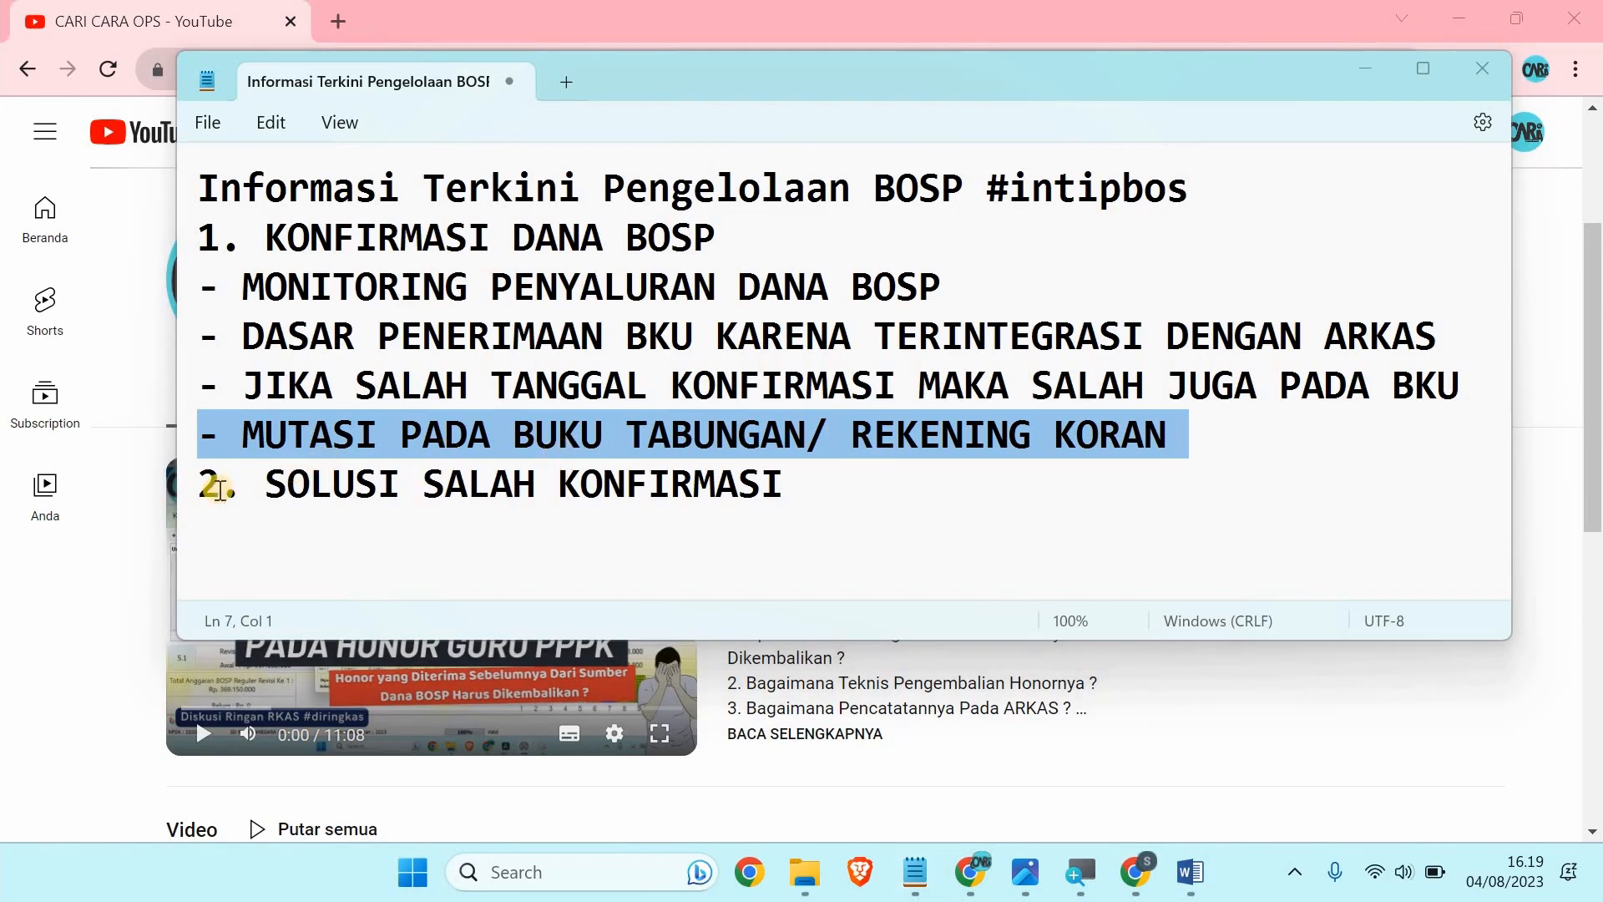
triple_click(426, 484)
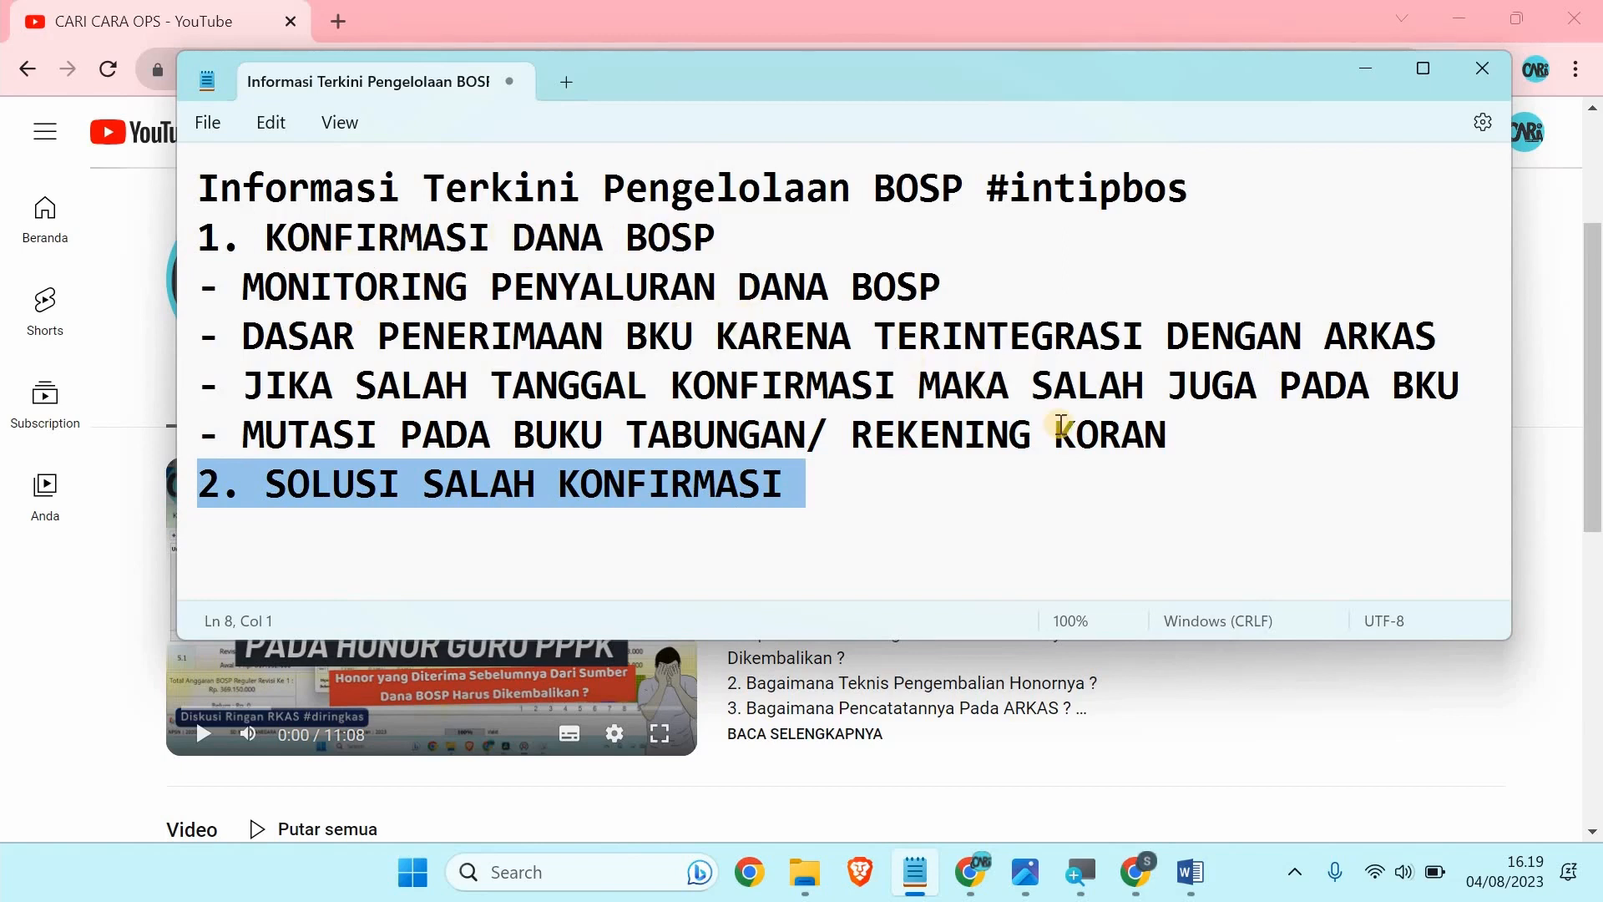
- Switch to the BOS Salur site in Chrome and open the Konfirmasi Dana form for the 2023 REGULER stage 2 funds
click(1141, 877)
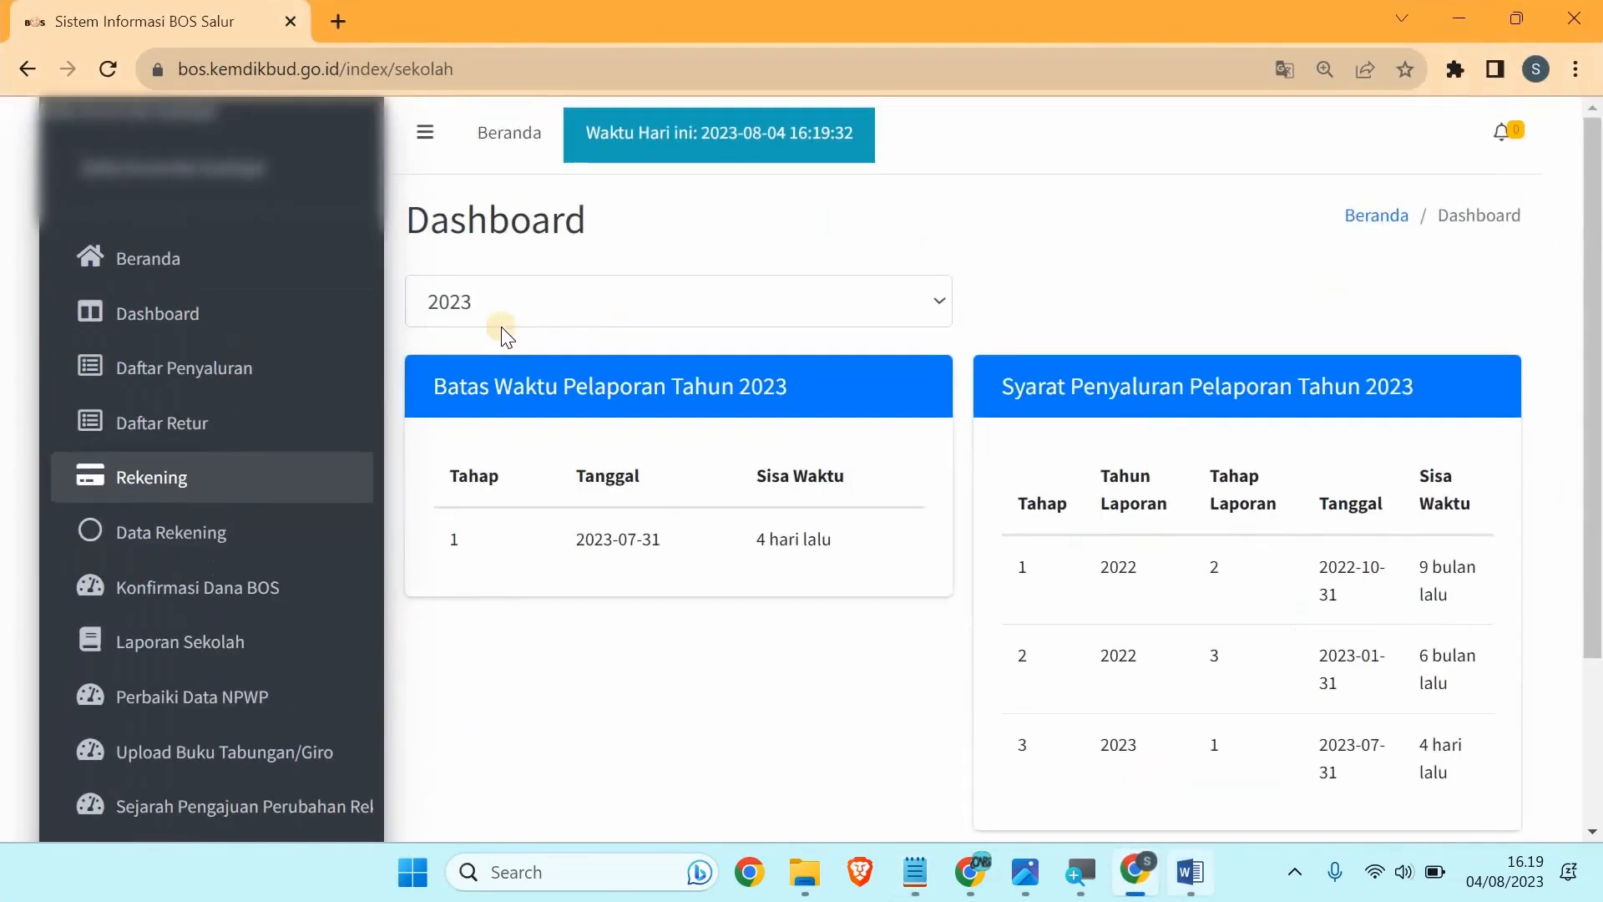
click(178, 597)
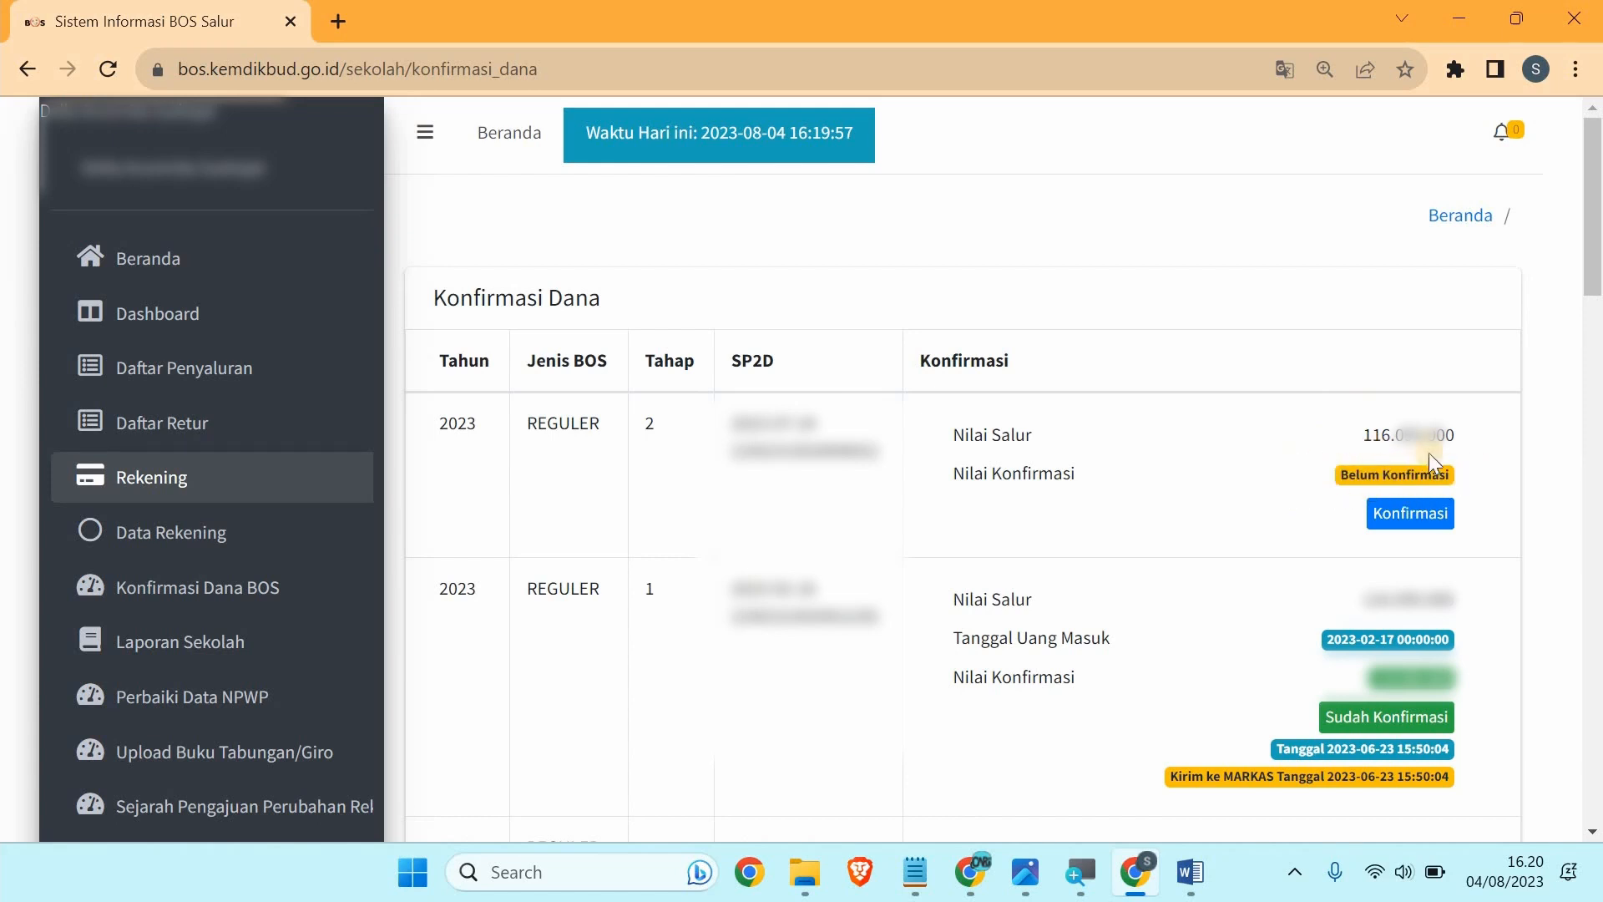
click(1385, 513)
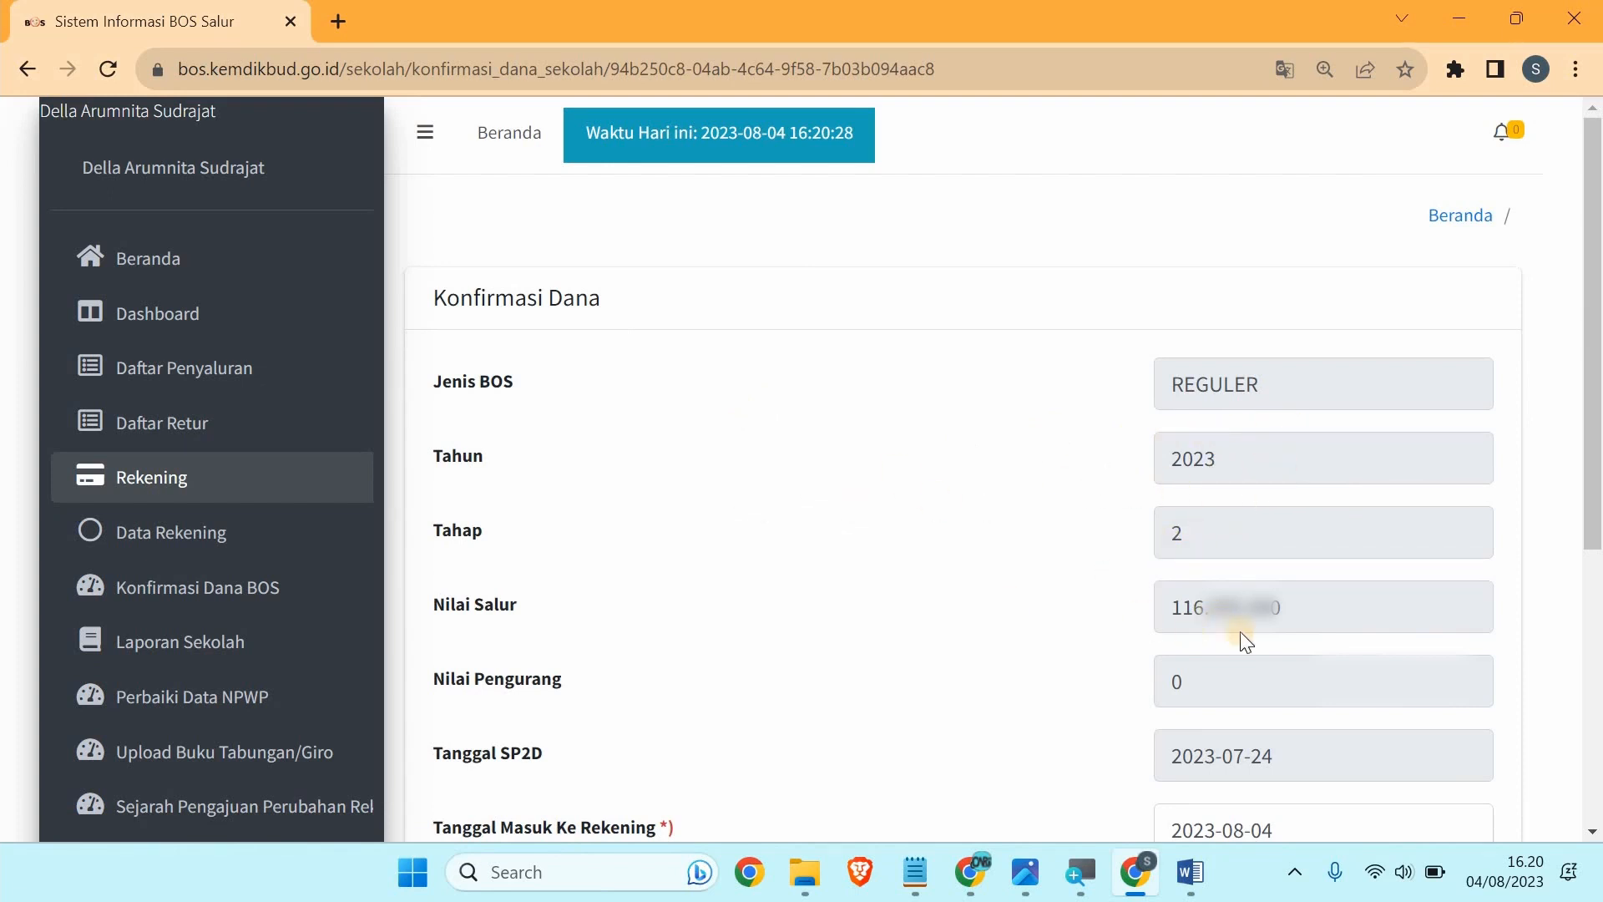
- Check the deposit entry in the image Mutasi Penerimaan Tahap 2 2023.jpeg and set the form's Tanggal Masuk Ke Rekening to 2023-07-24
click(1027, 872)
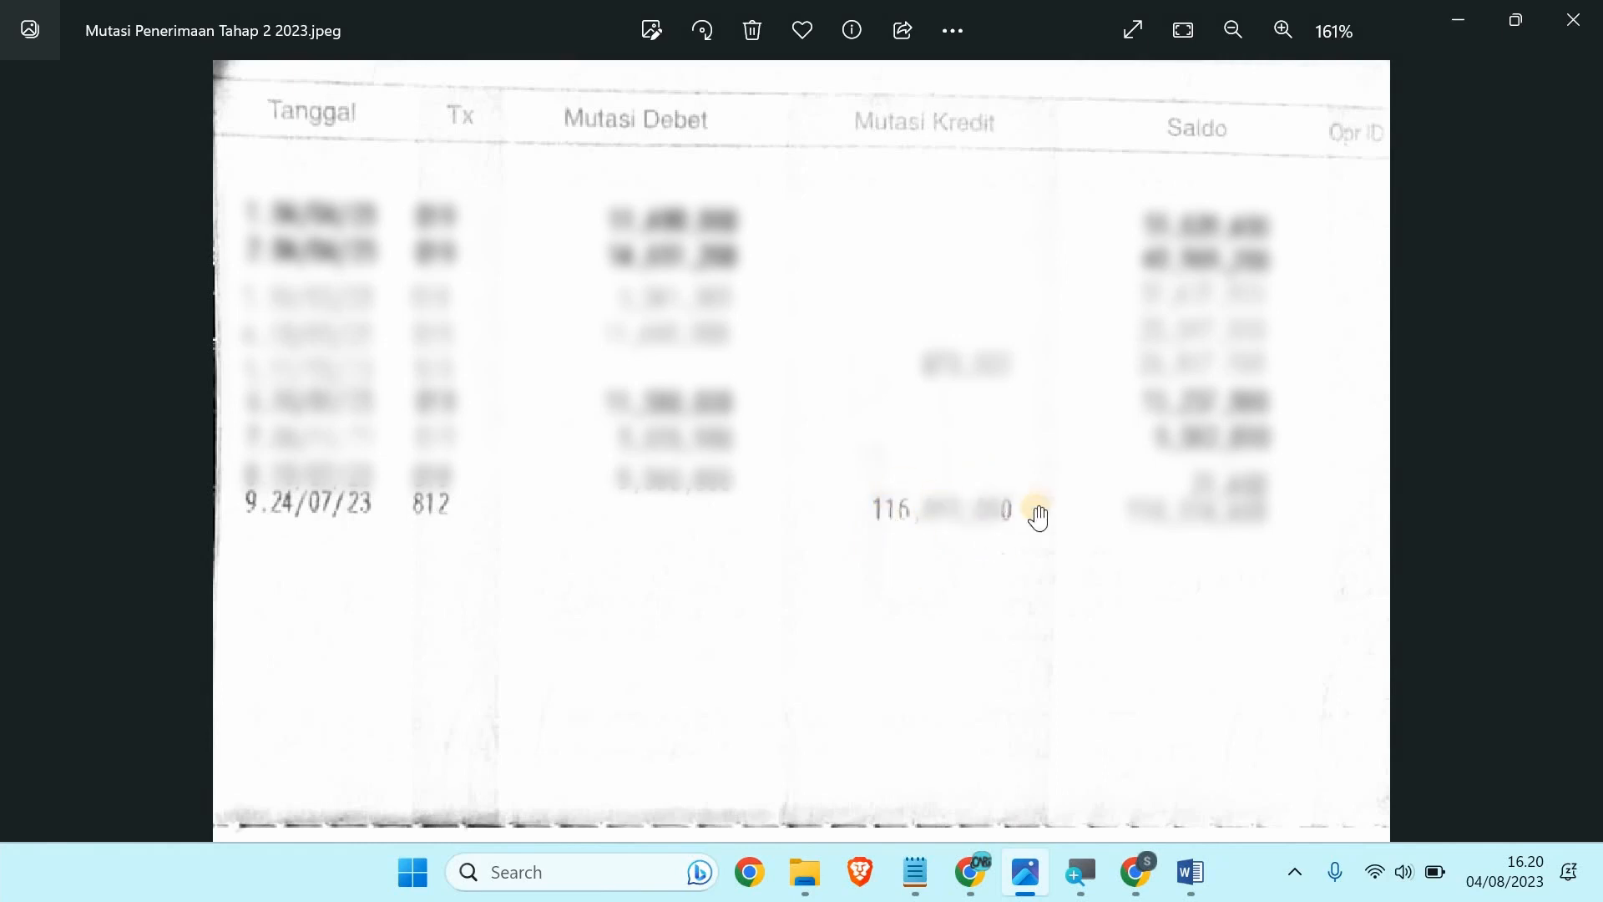
click(1456, 28)
scroll(1224, 555, down, 2)
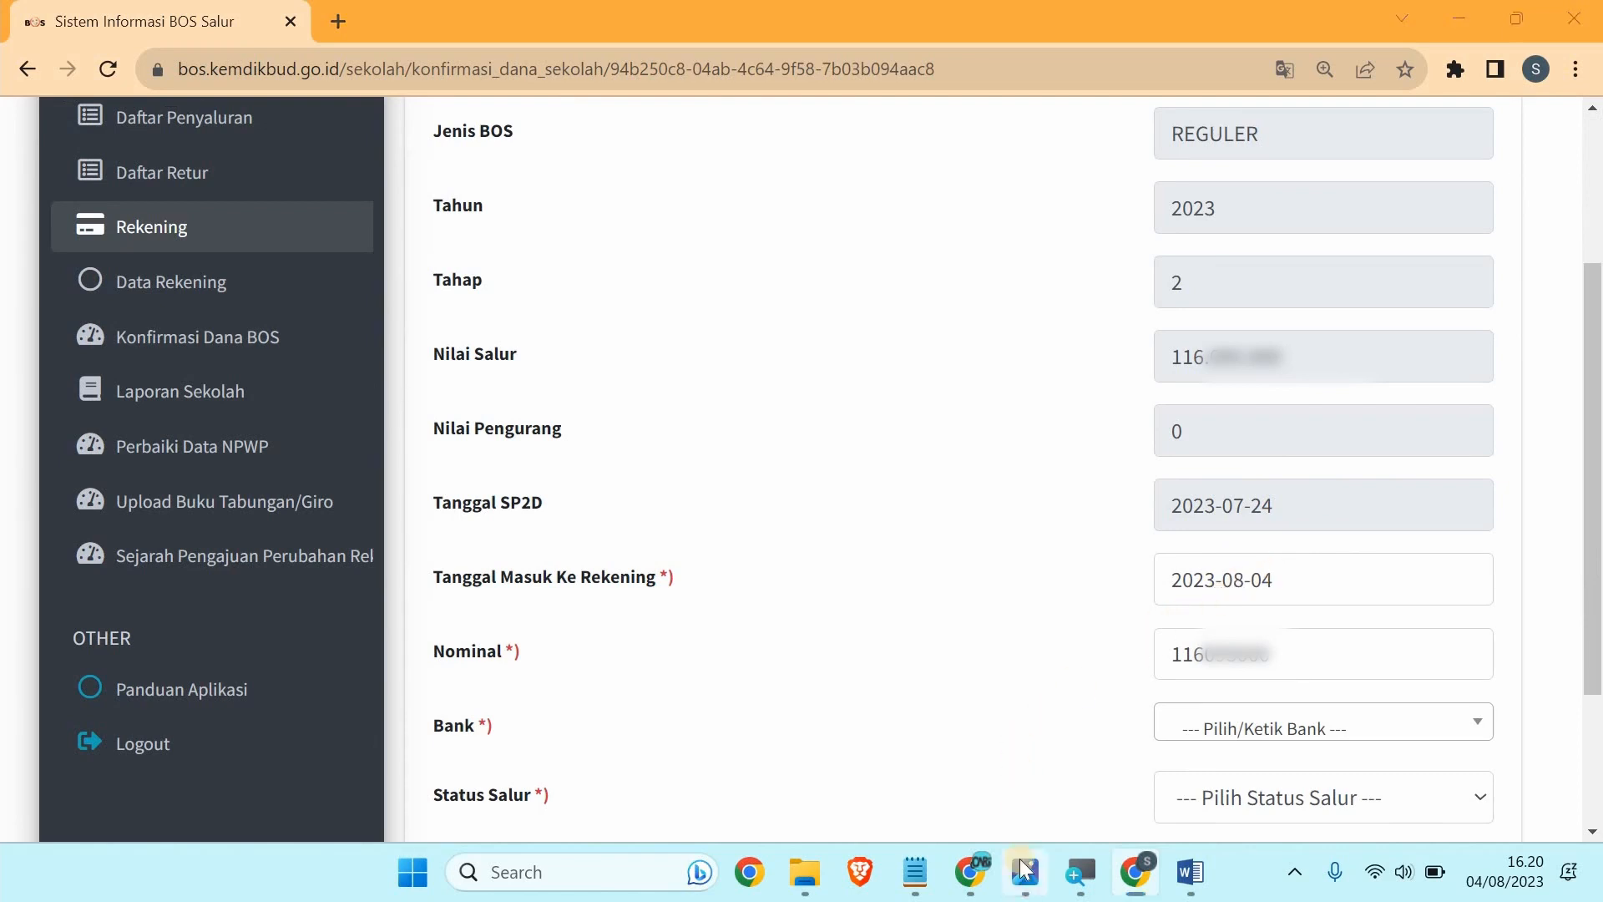
click(1025, 887)
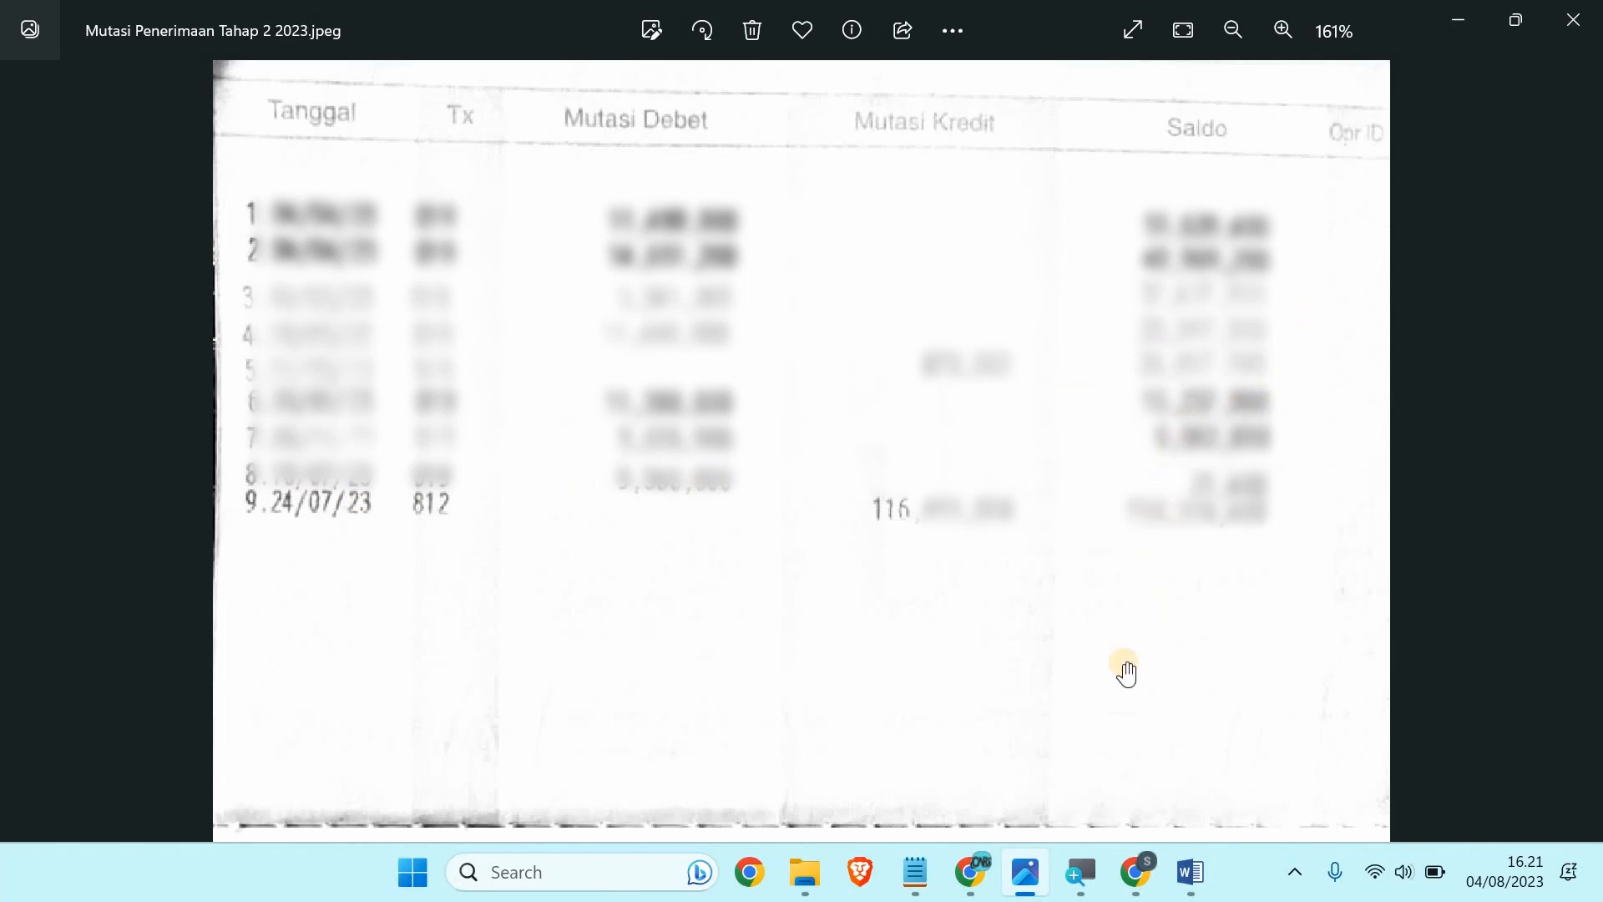
click(1157, 881)
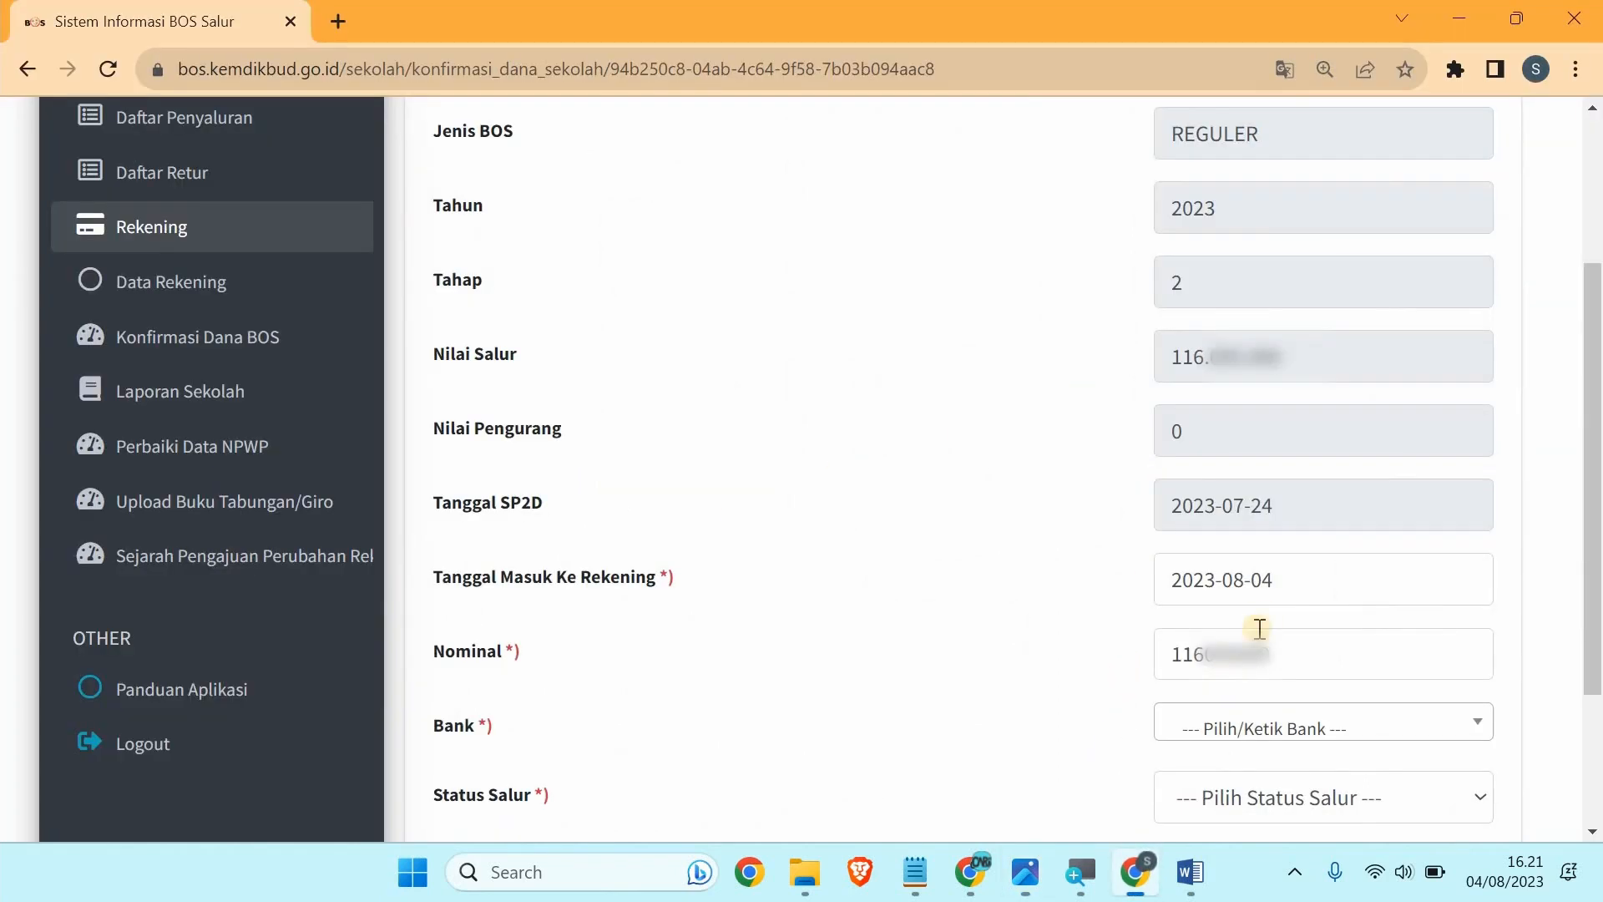
click(1284, 584)
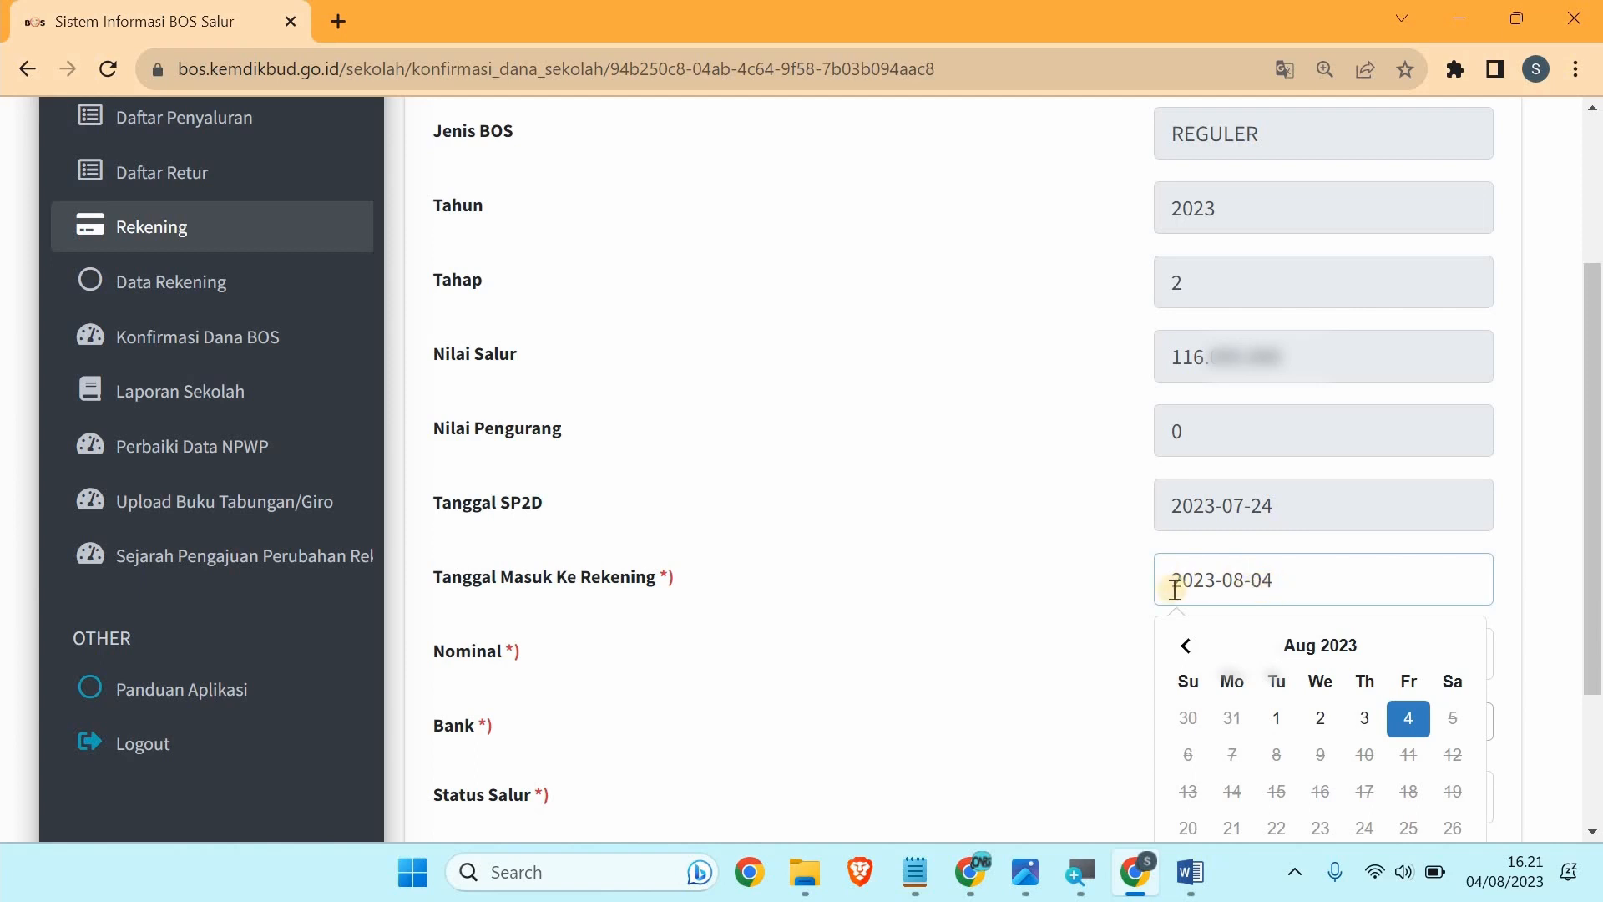
click(1190, 649)
scroll(1286, 701, down, 1)
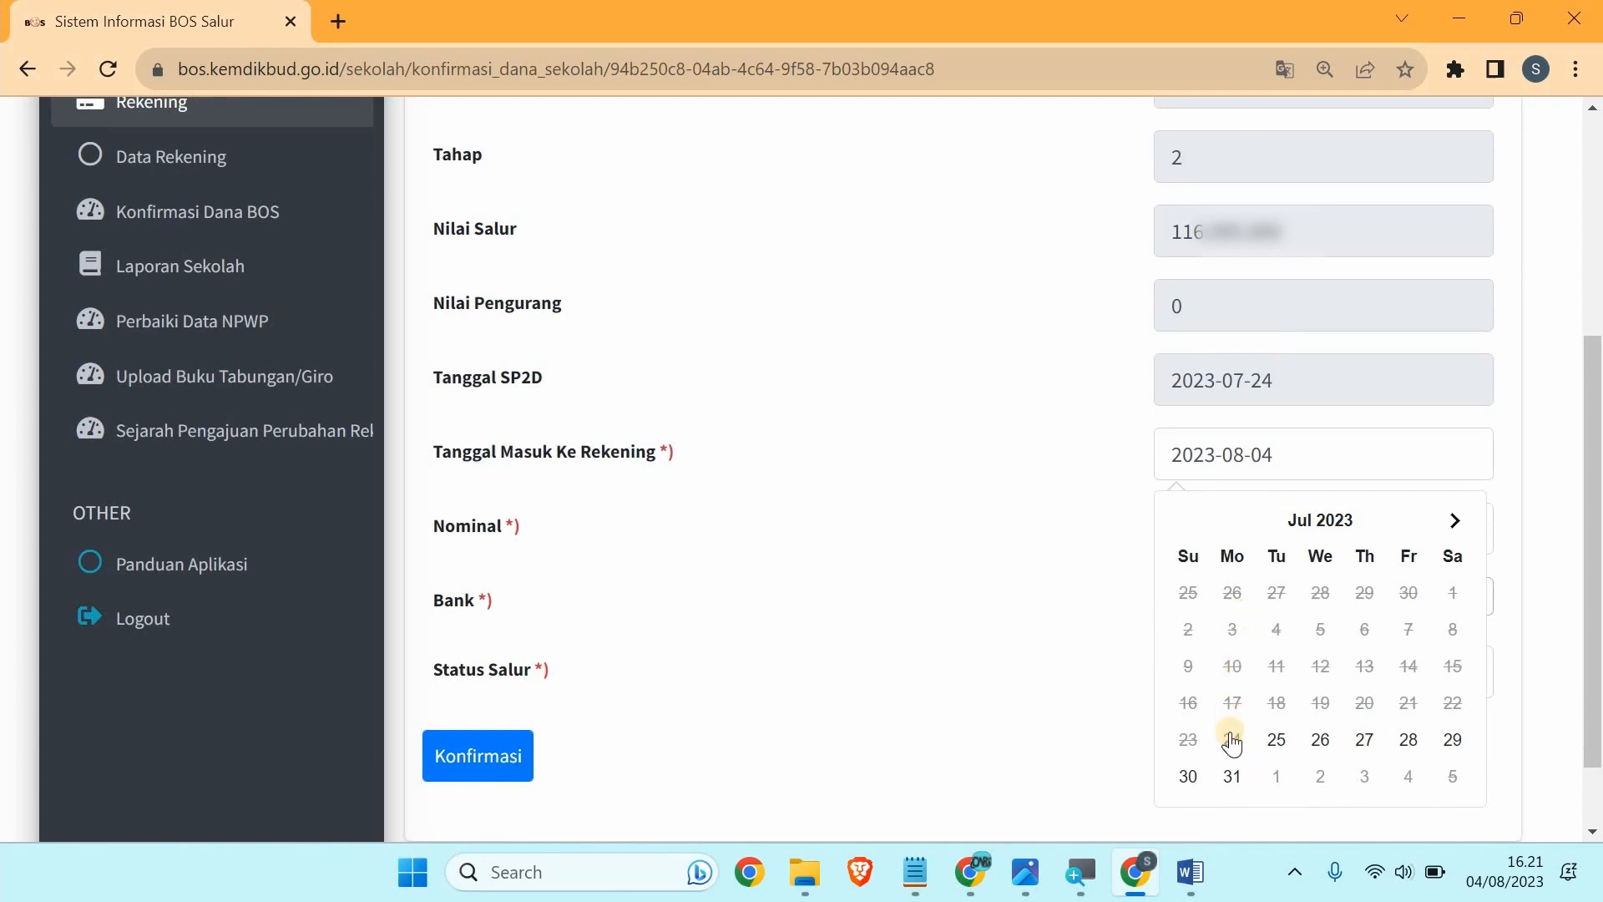
click(1230, 733)
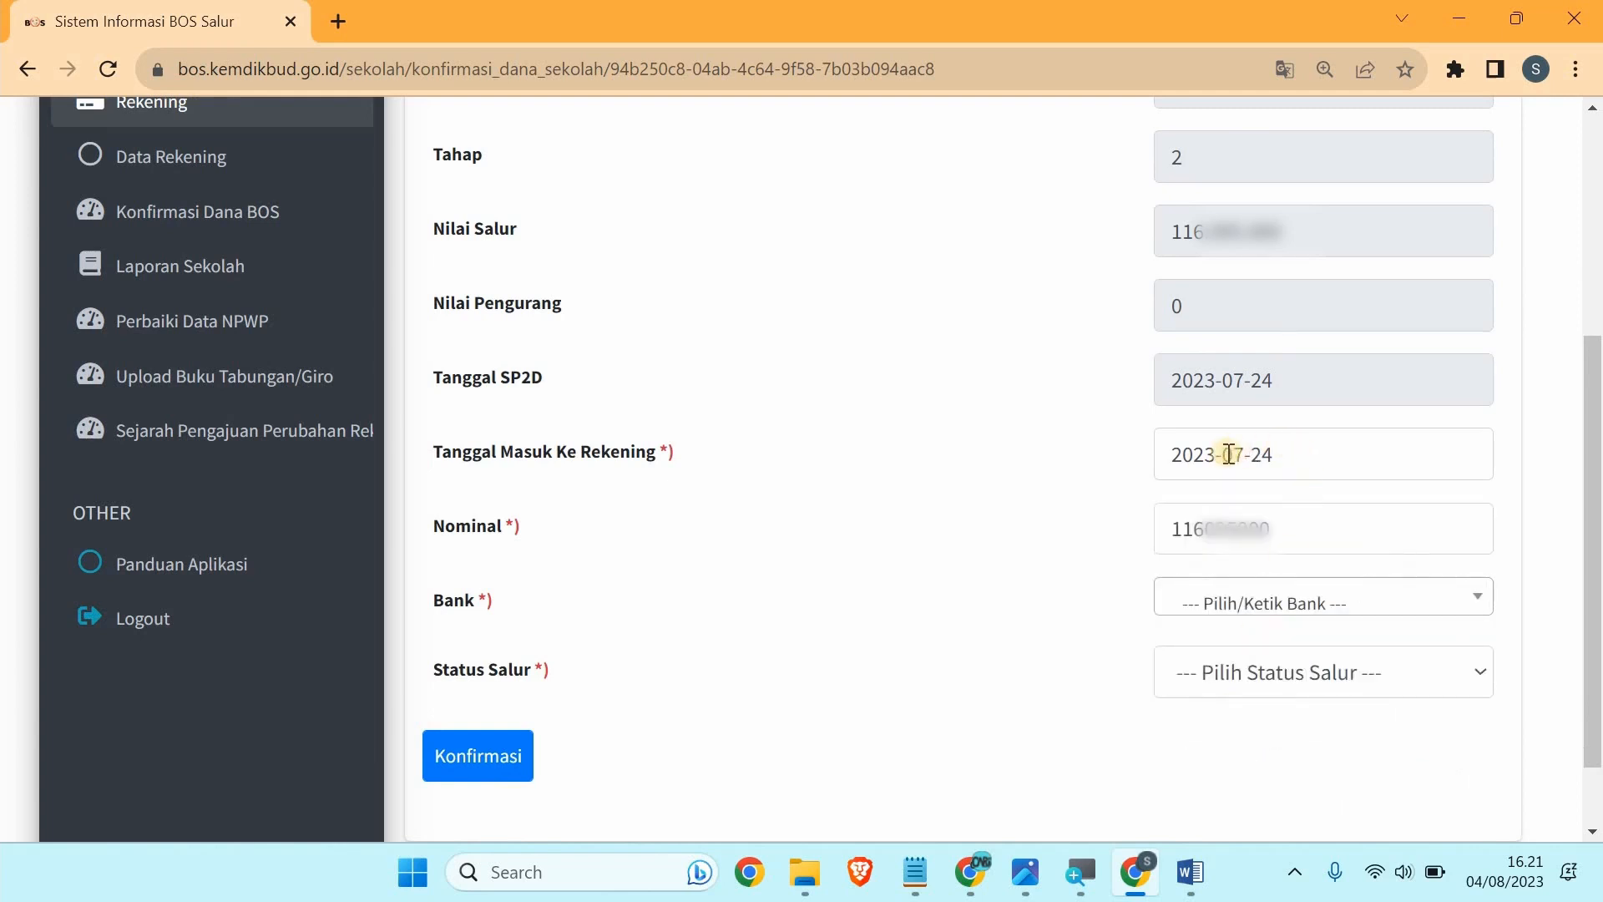
- Choose BPD JABAR BANTEN as the bank in the fund confirmation form
click(1207, 530)
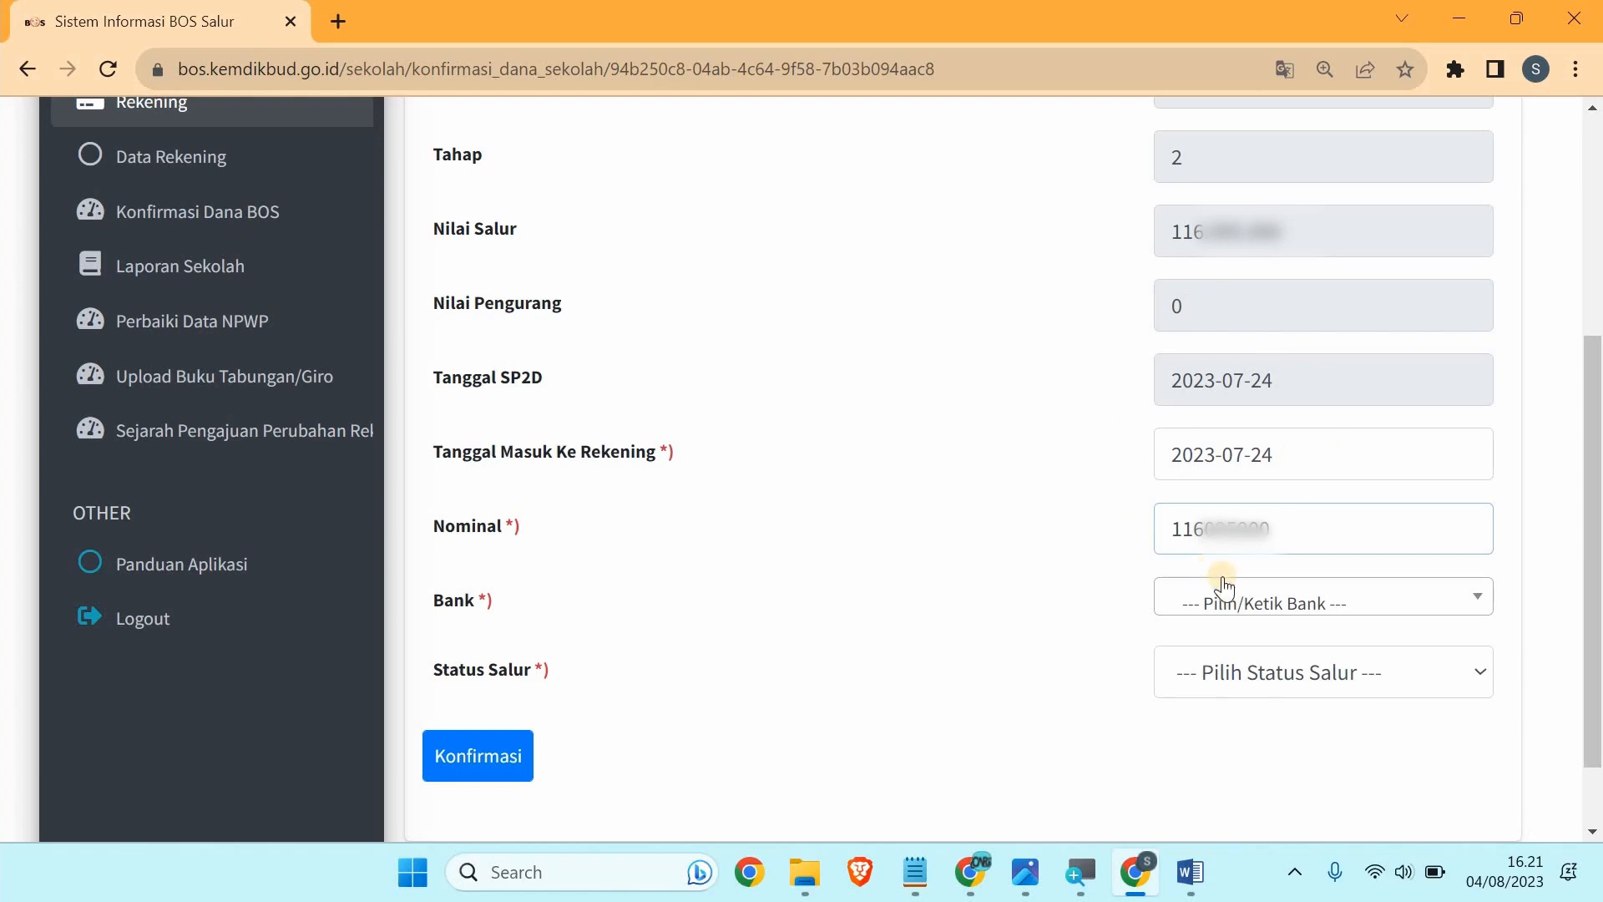
click(1256, 599)
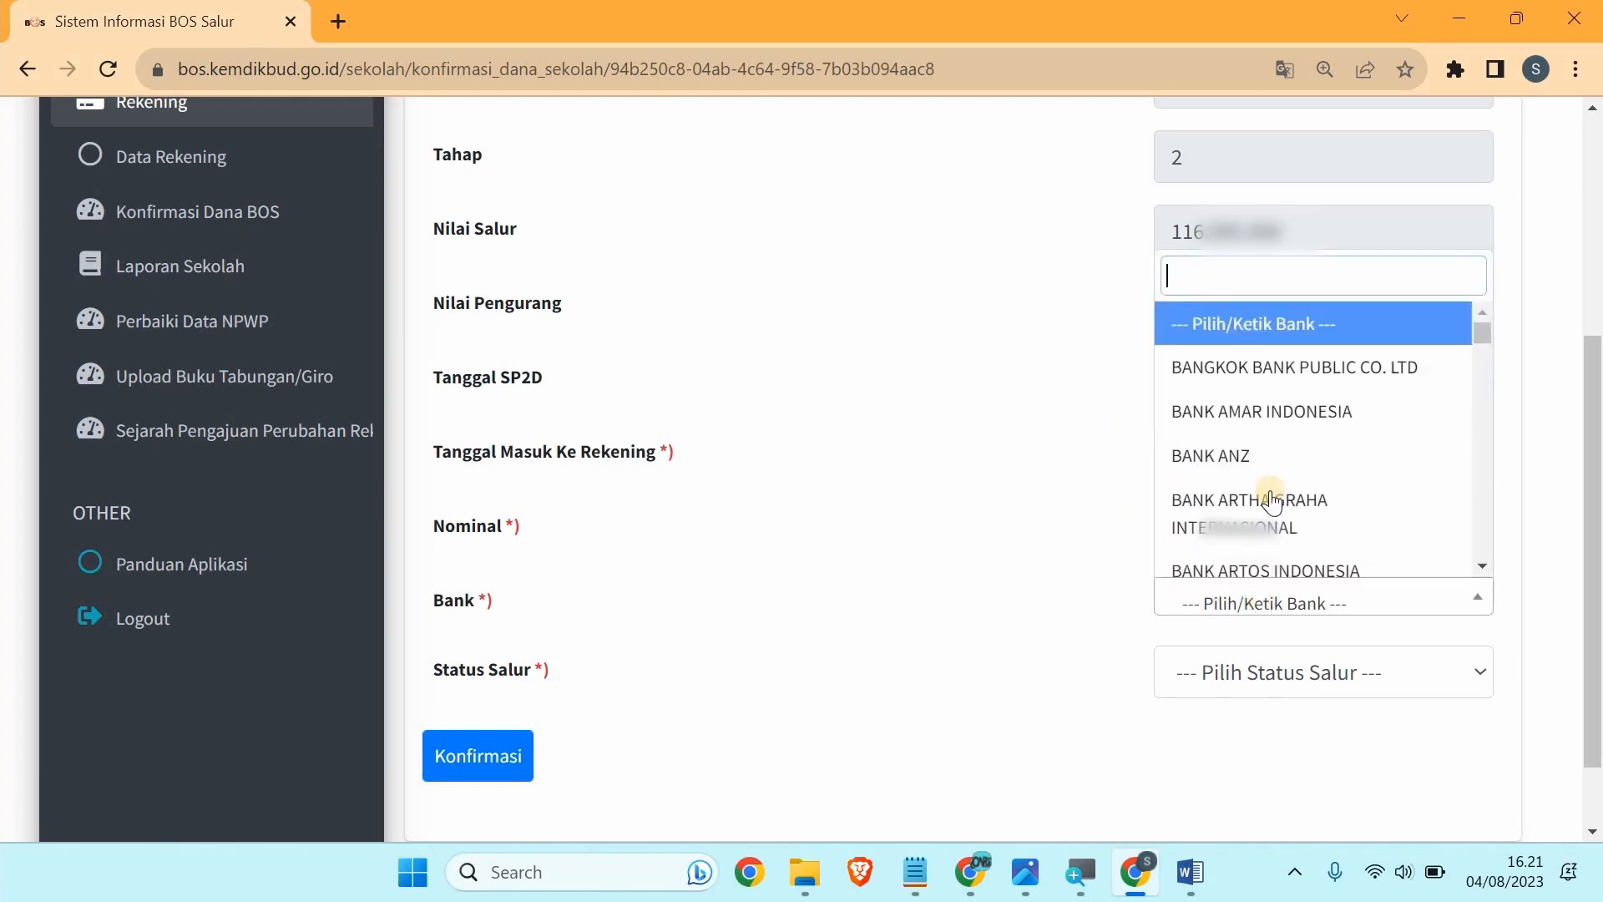
scroll(1282, 432, down, 5)
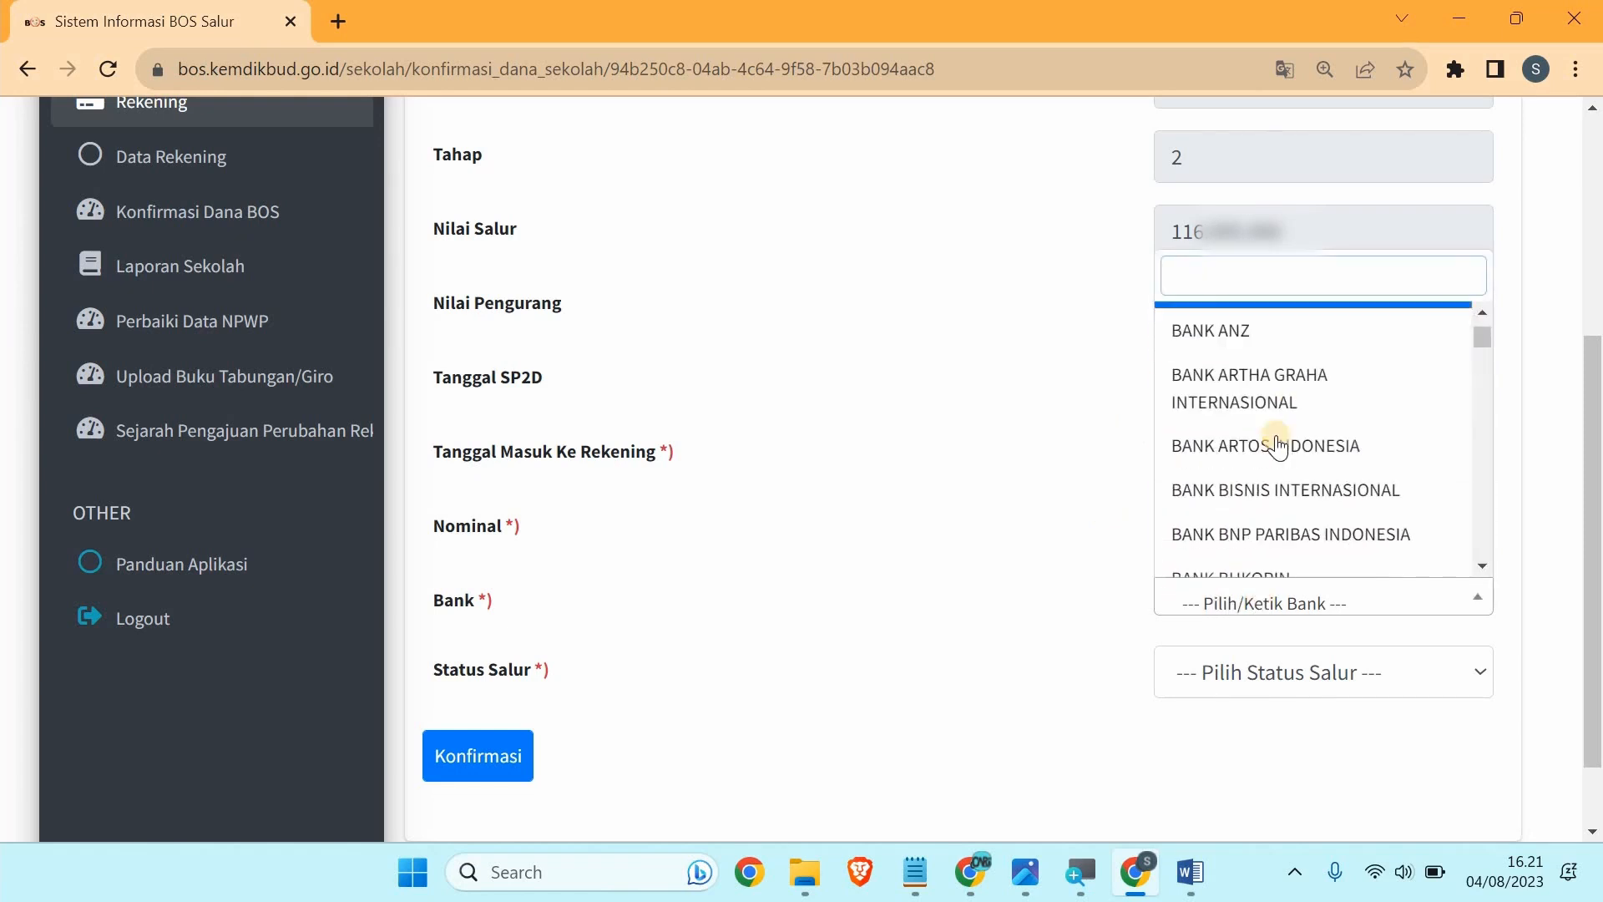
scroll(1279, 445, down, 8)
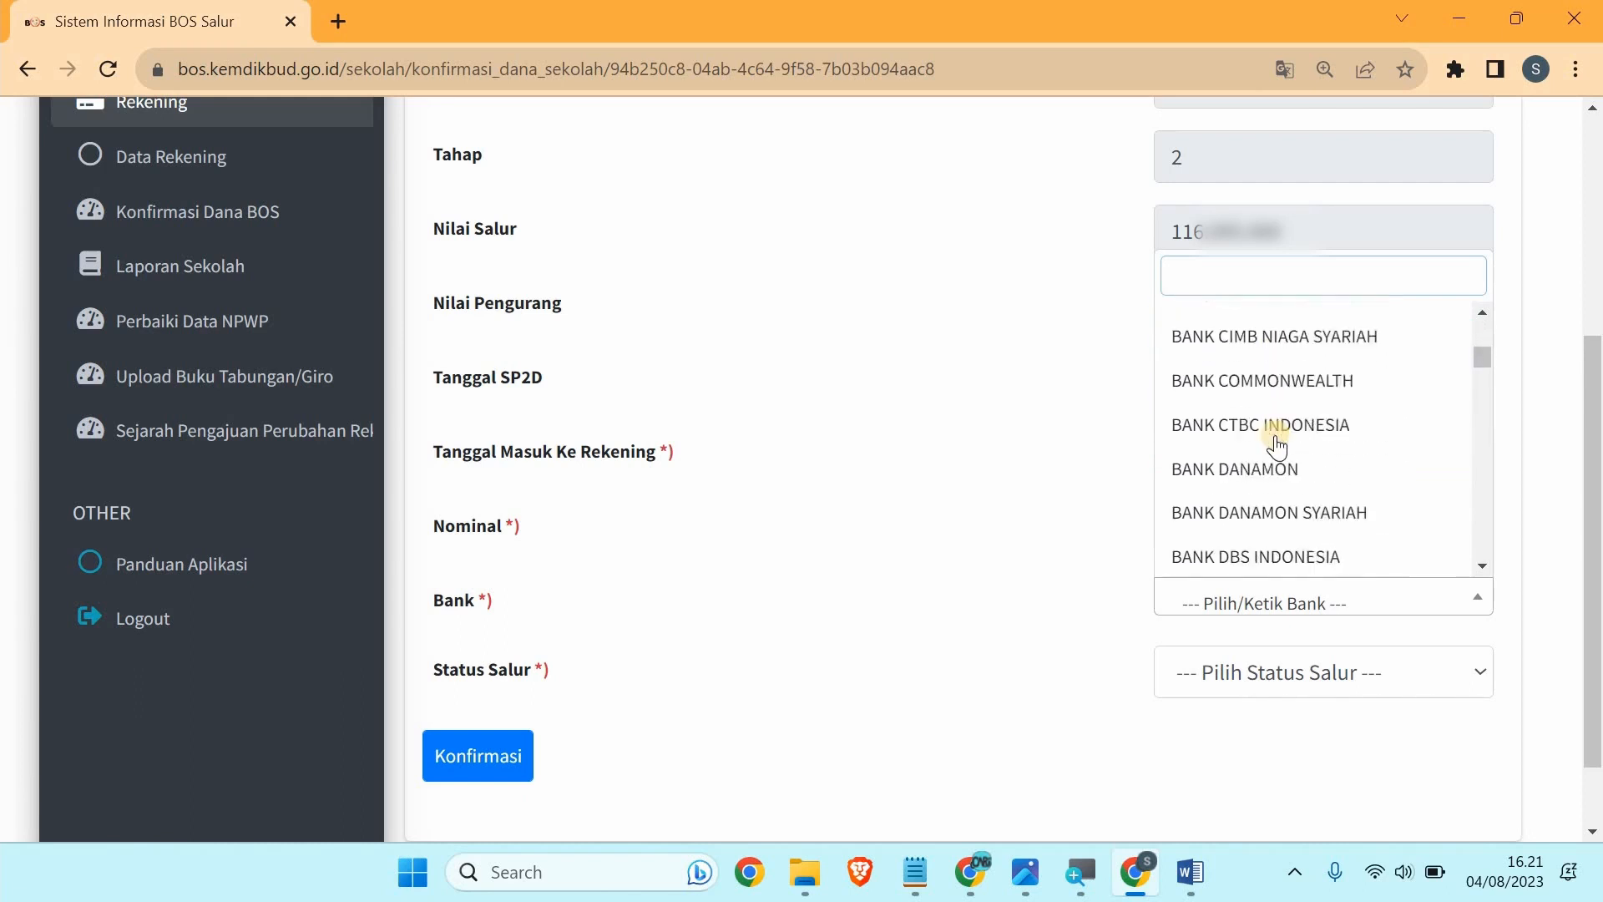
scroll(1273, 451, down, 10)
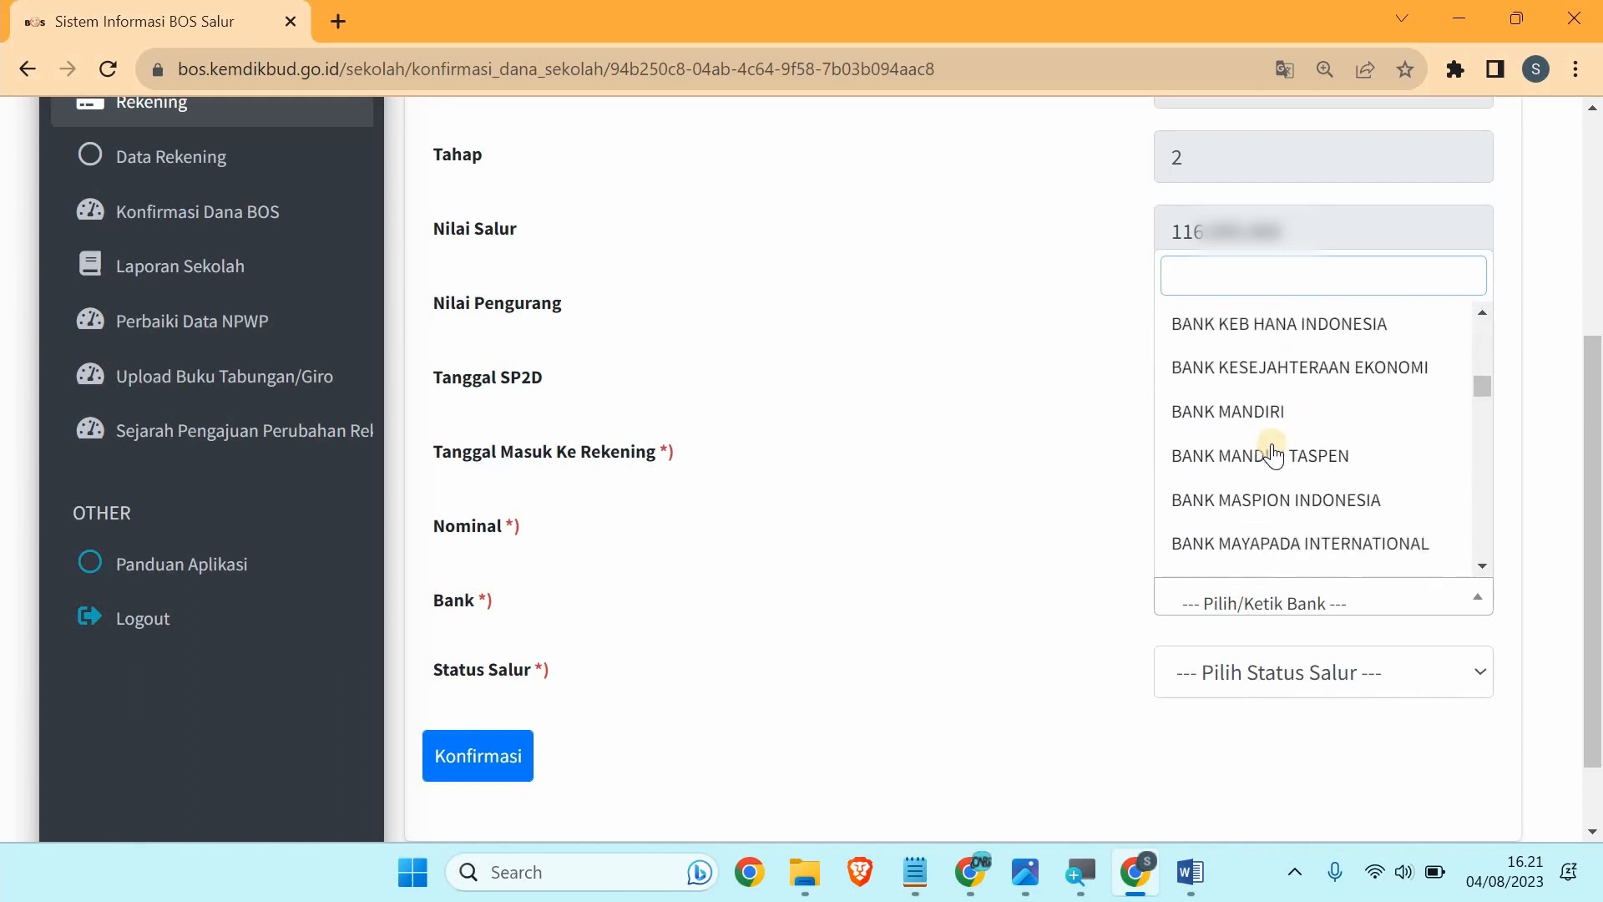
scroll(1273, 455, down, 10)
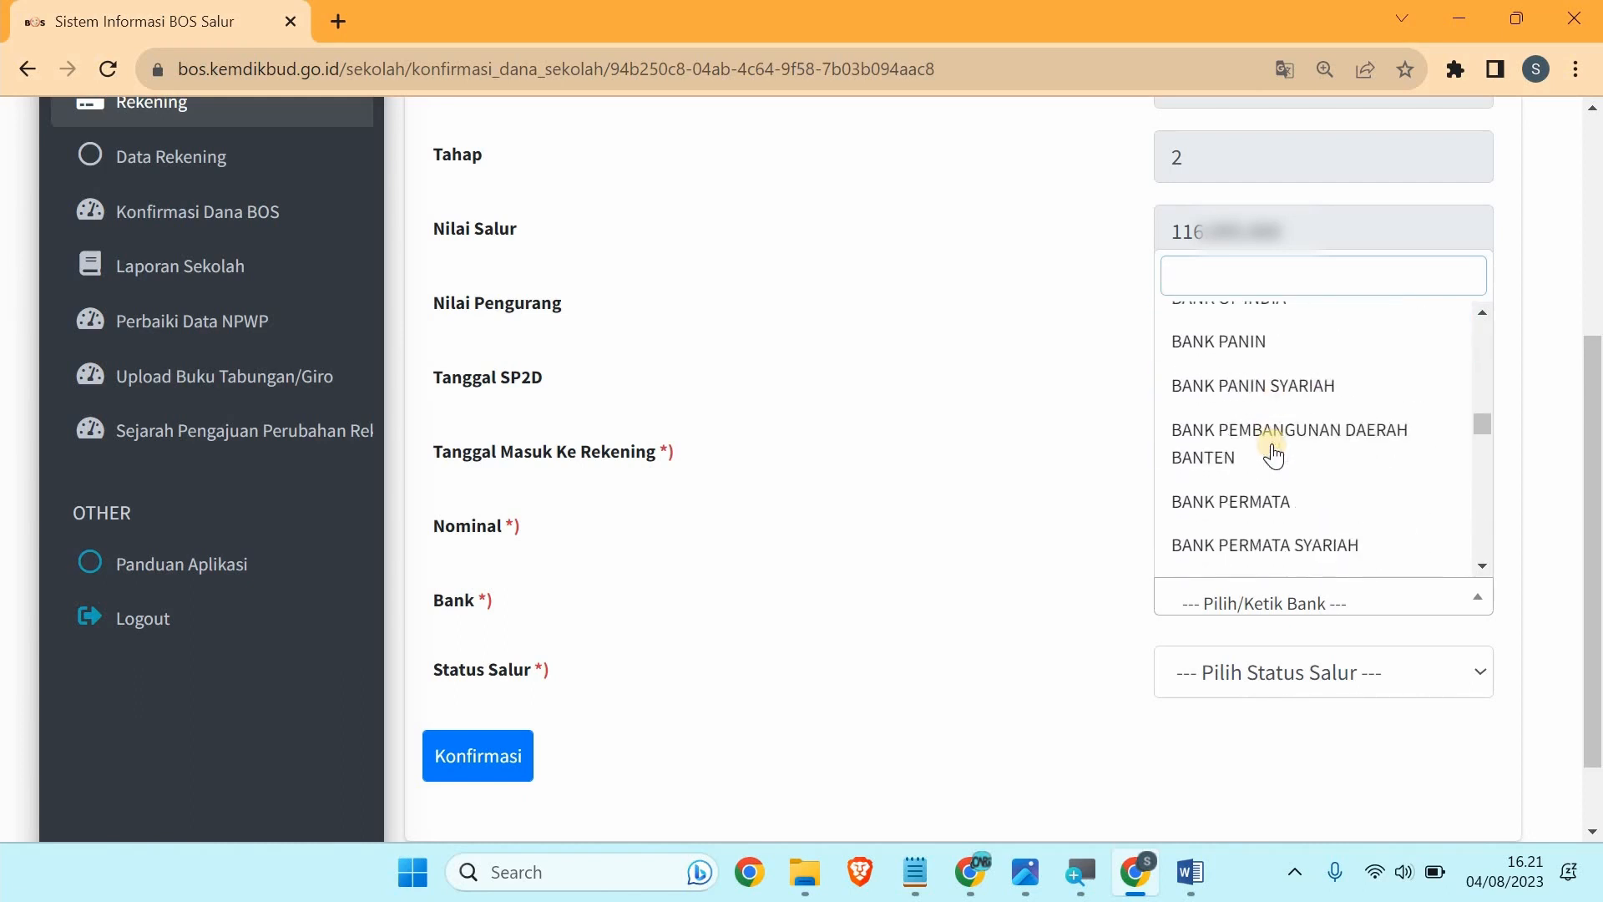
scroll(1273, 455, down, 8)
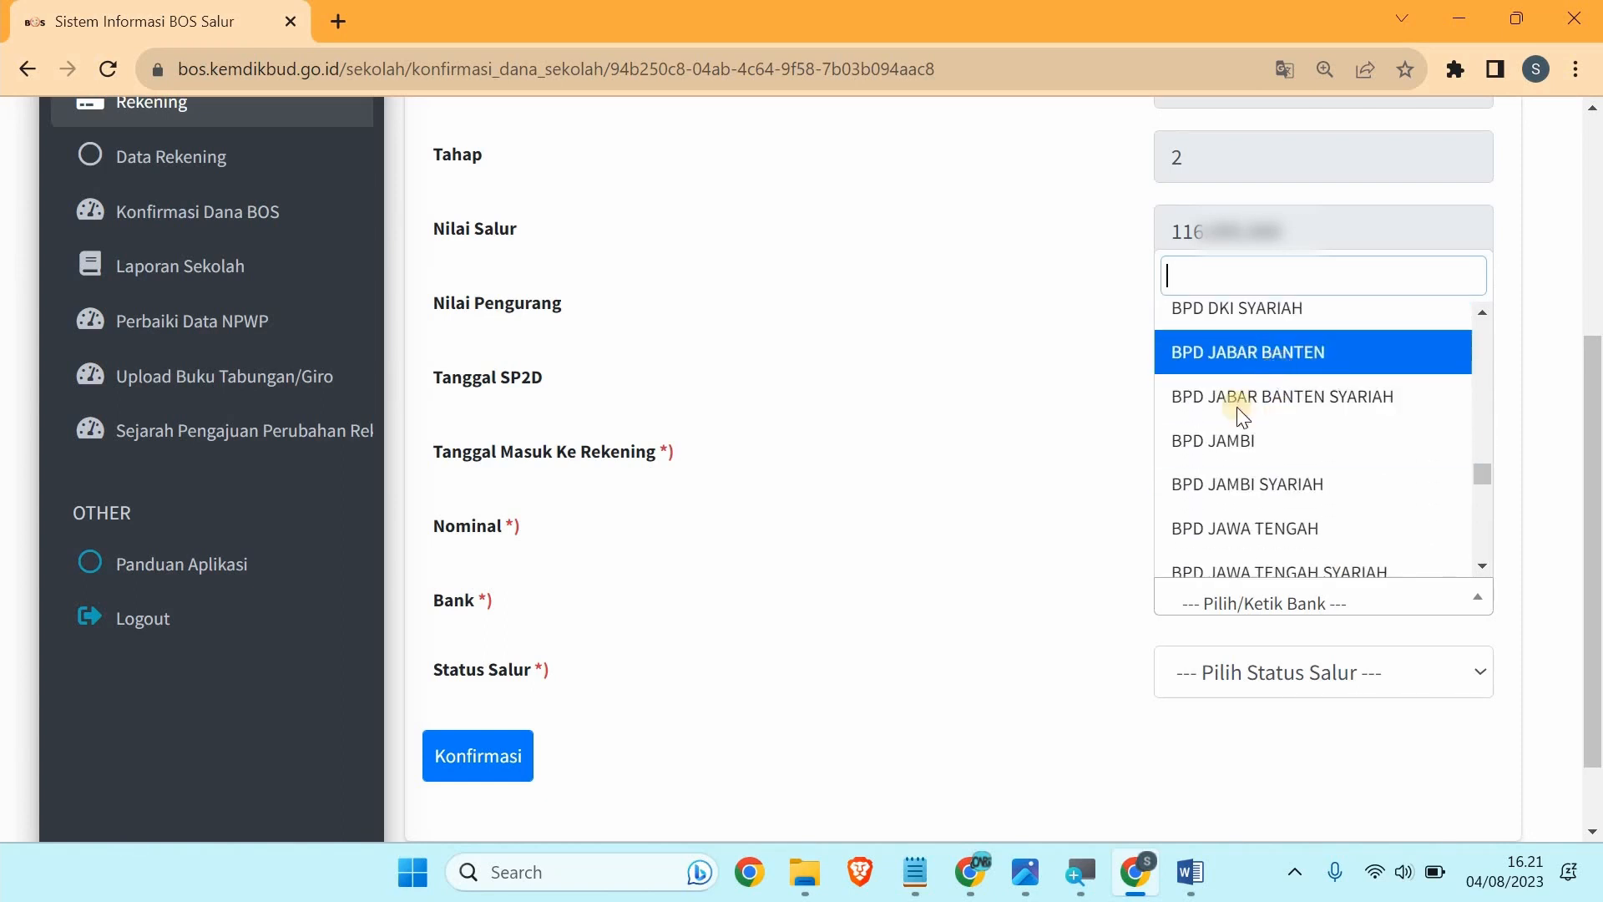
click(1248, 351)
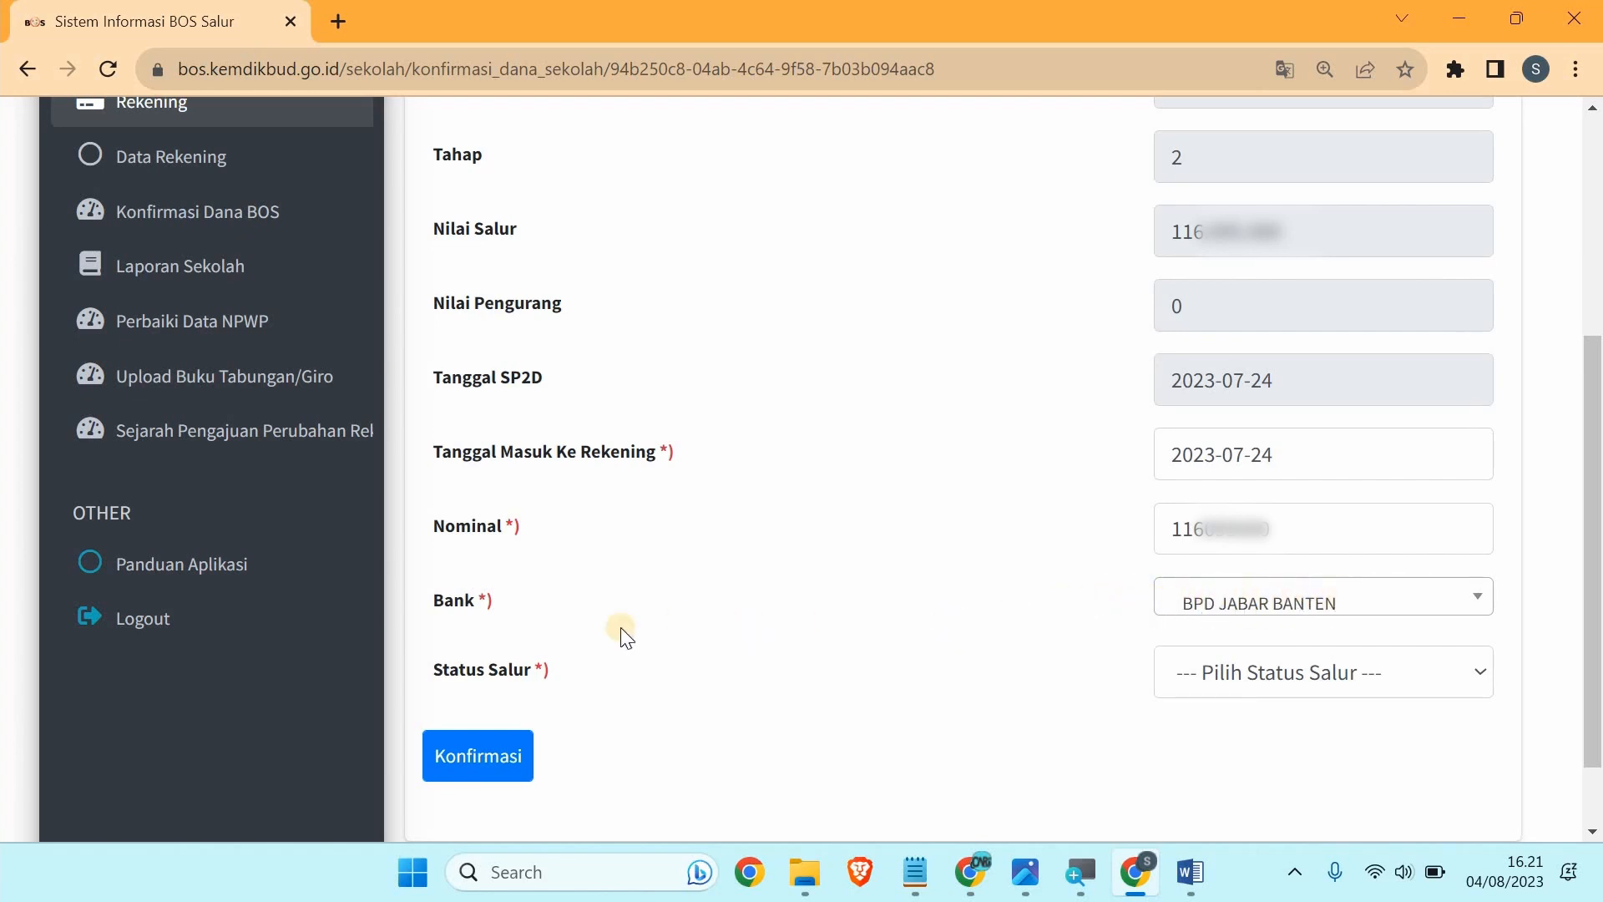
- Set Status Salur to Salur, submit the fund confirmation, and check the deposit entry in the image Mutasi Penerimaan Tahap 2 2023.jpeg
click(1339, 679)
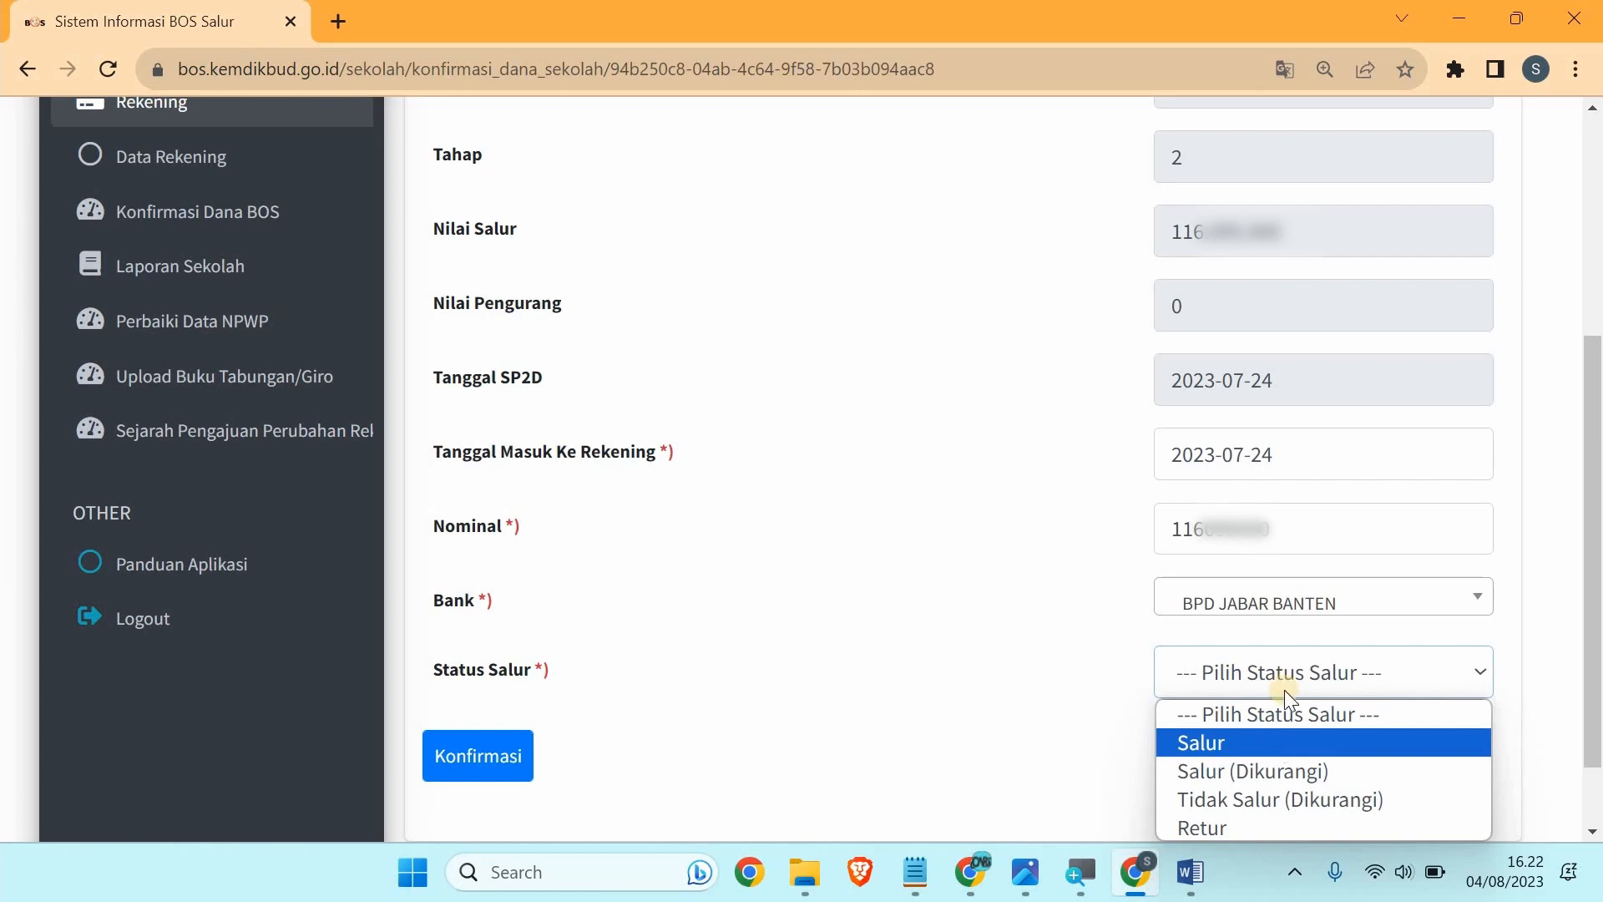
click(1276, 742)
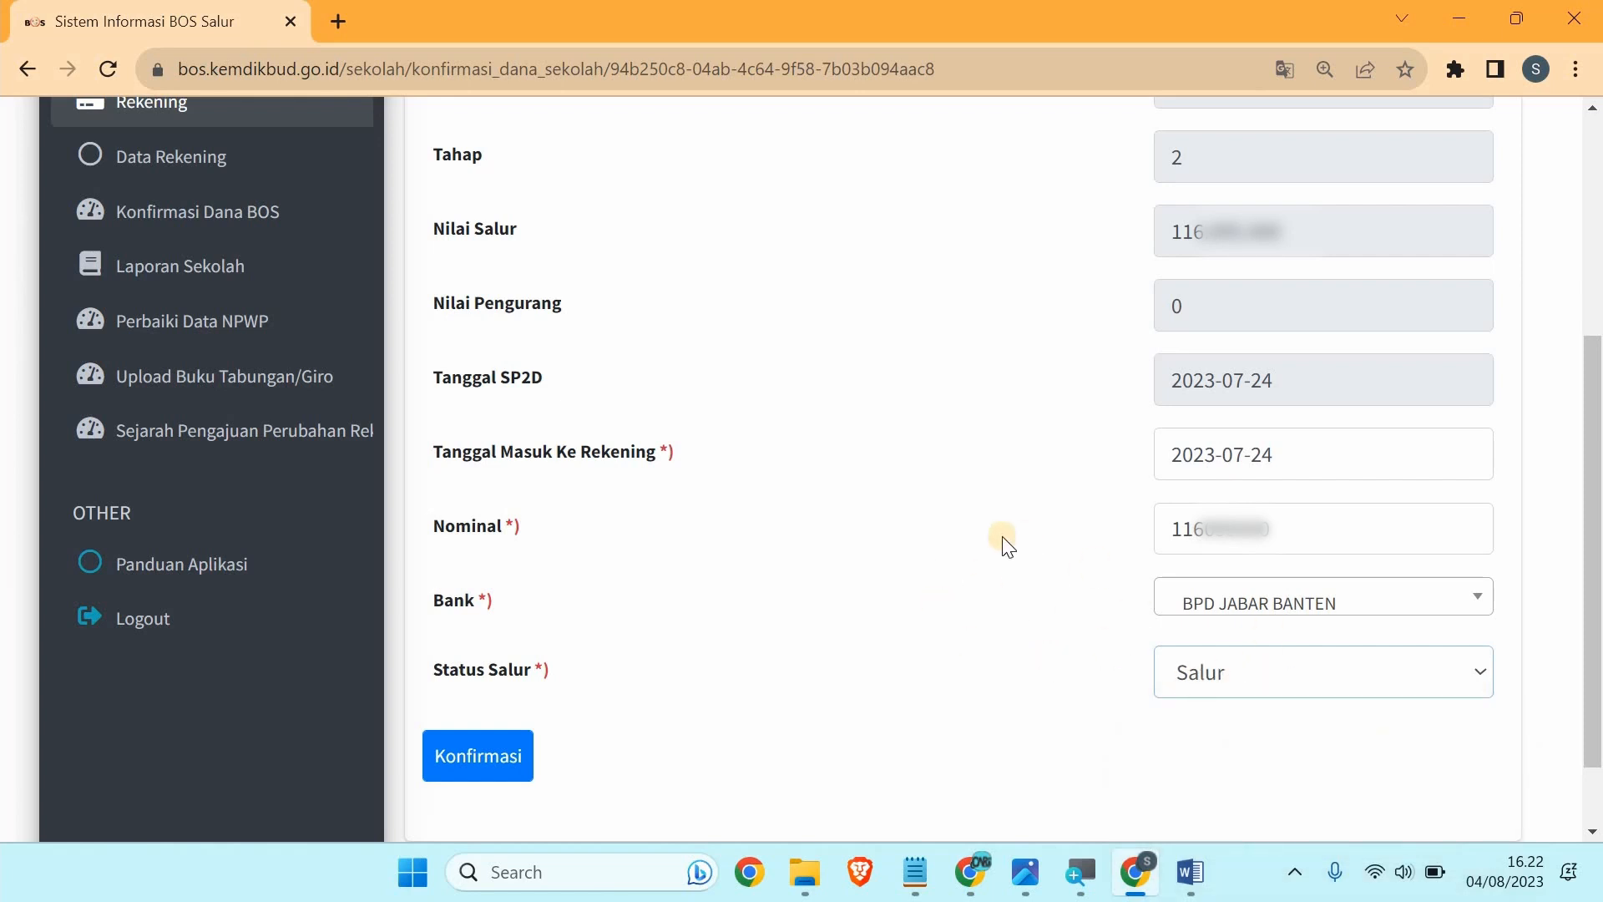
click(489, 767)
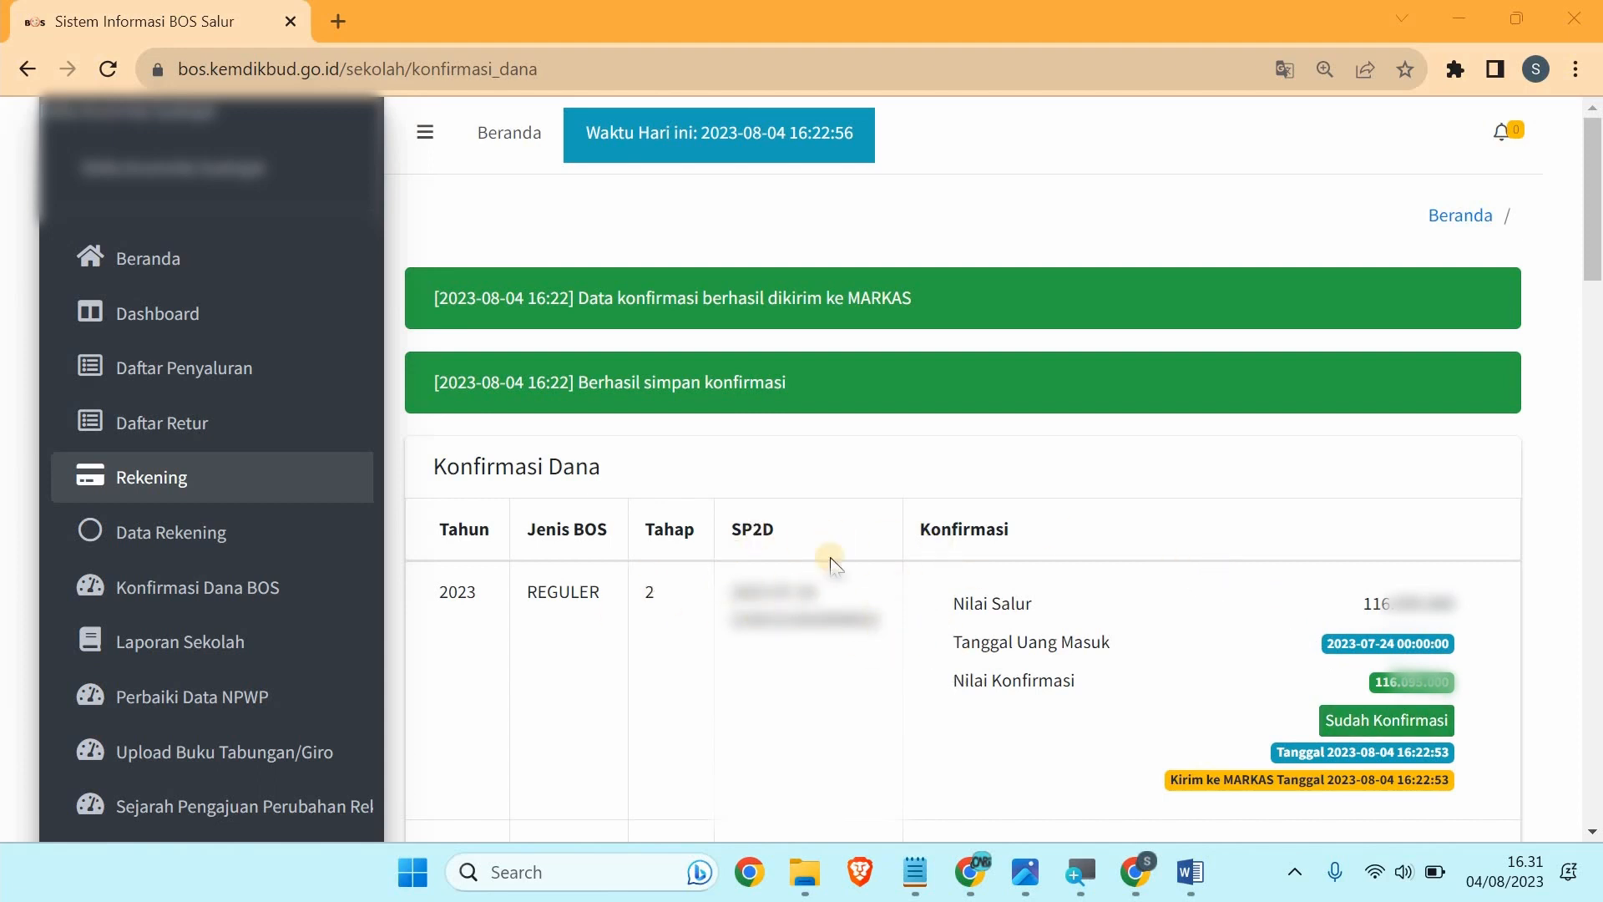
click(1012, 873)
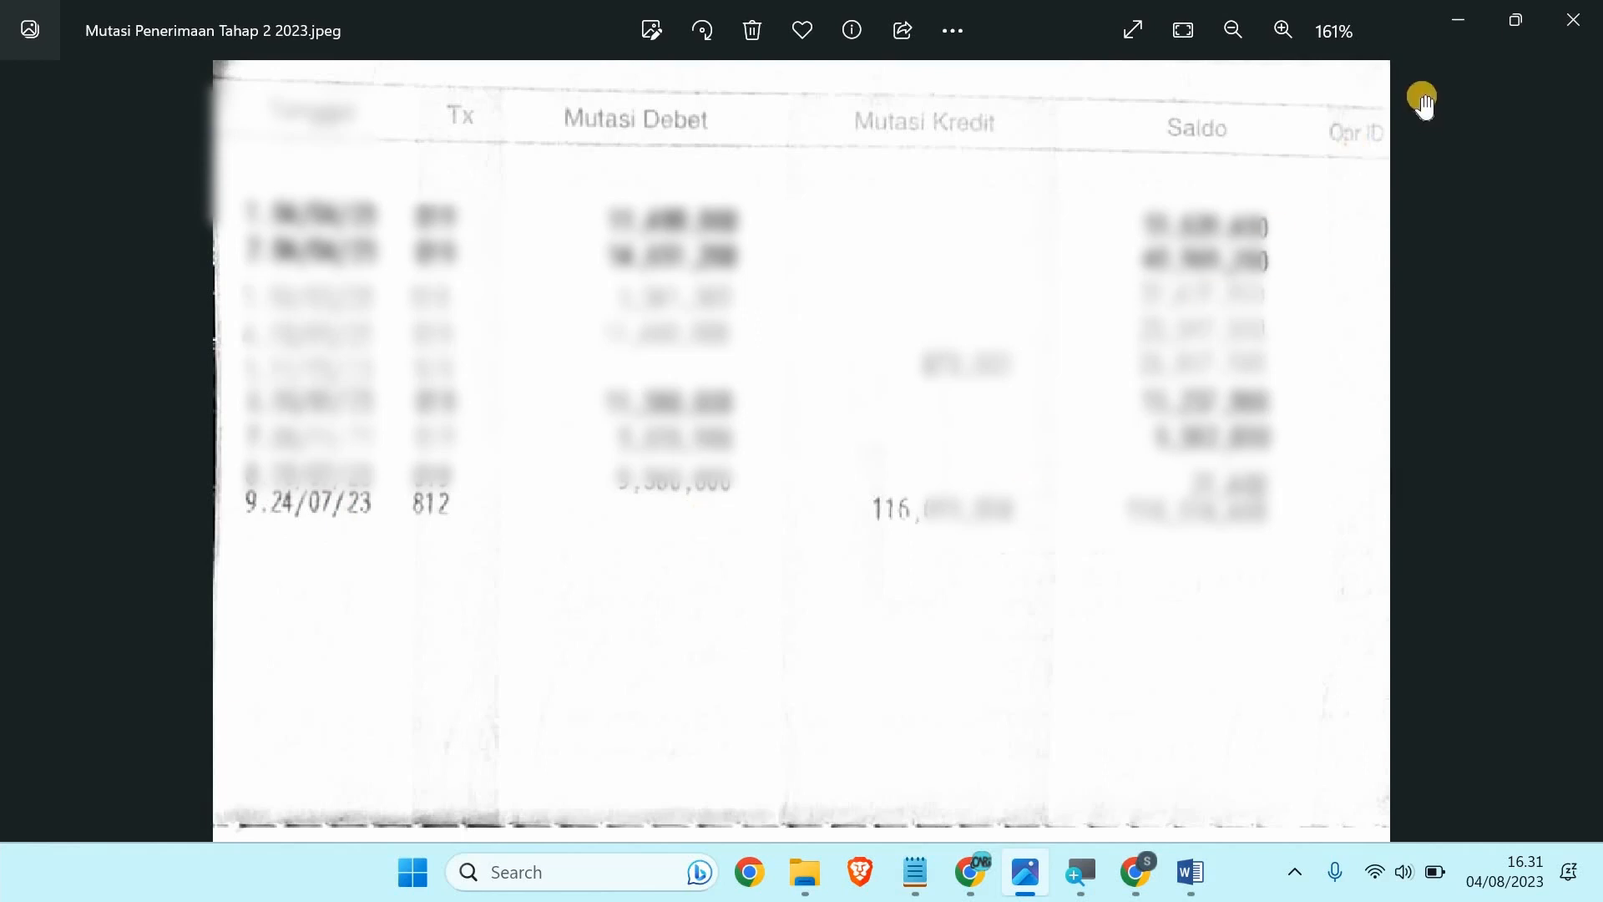
click(1452, 27)
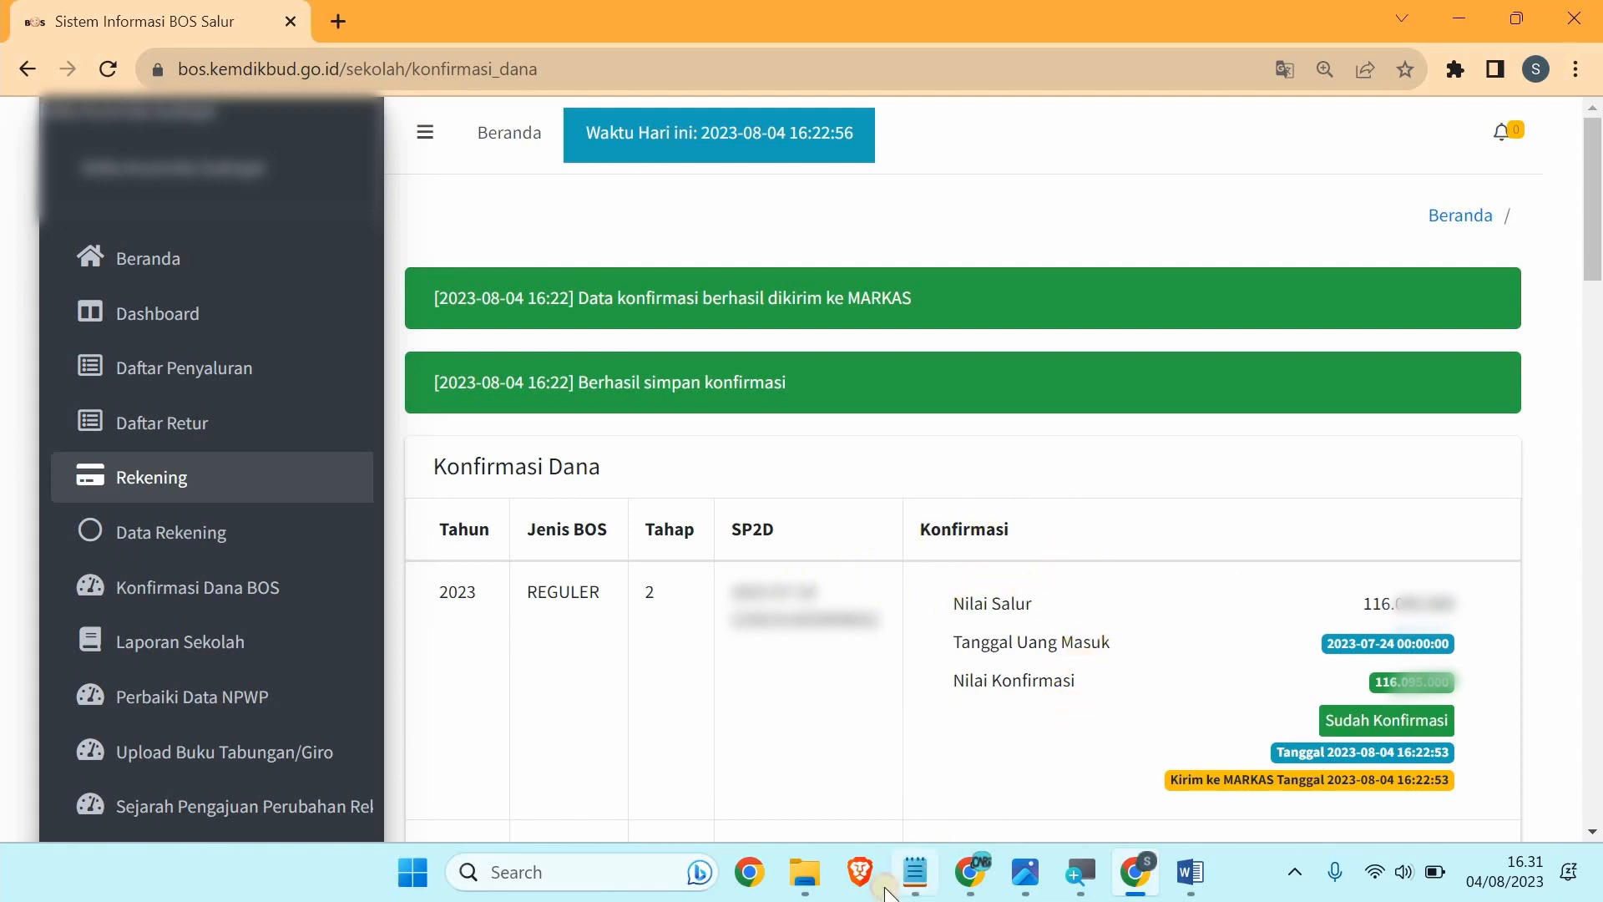
- In the Notepad notes, add "- SOLUSI SALAH KONFIRMASI HUBUNGI TIM BOS DINAS UNTUK RESET DAN LAKUKAN KONFIRMASI ULANG" on two lines below heading 2
click(916, 872)
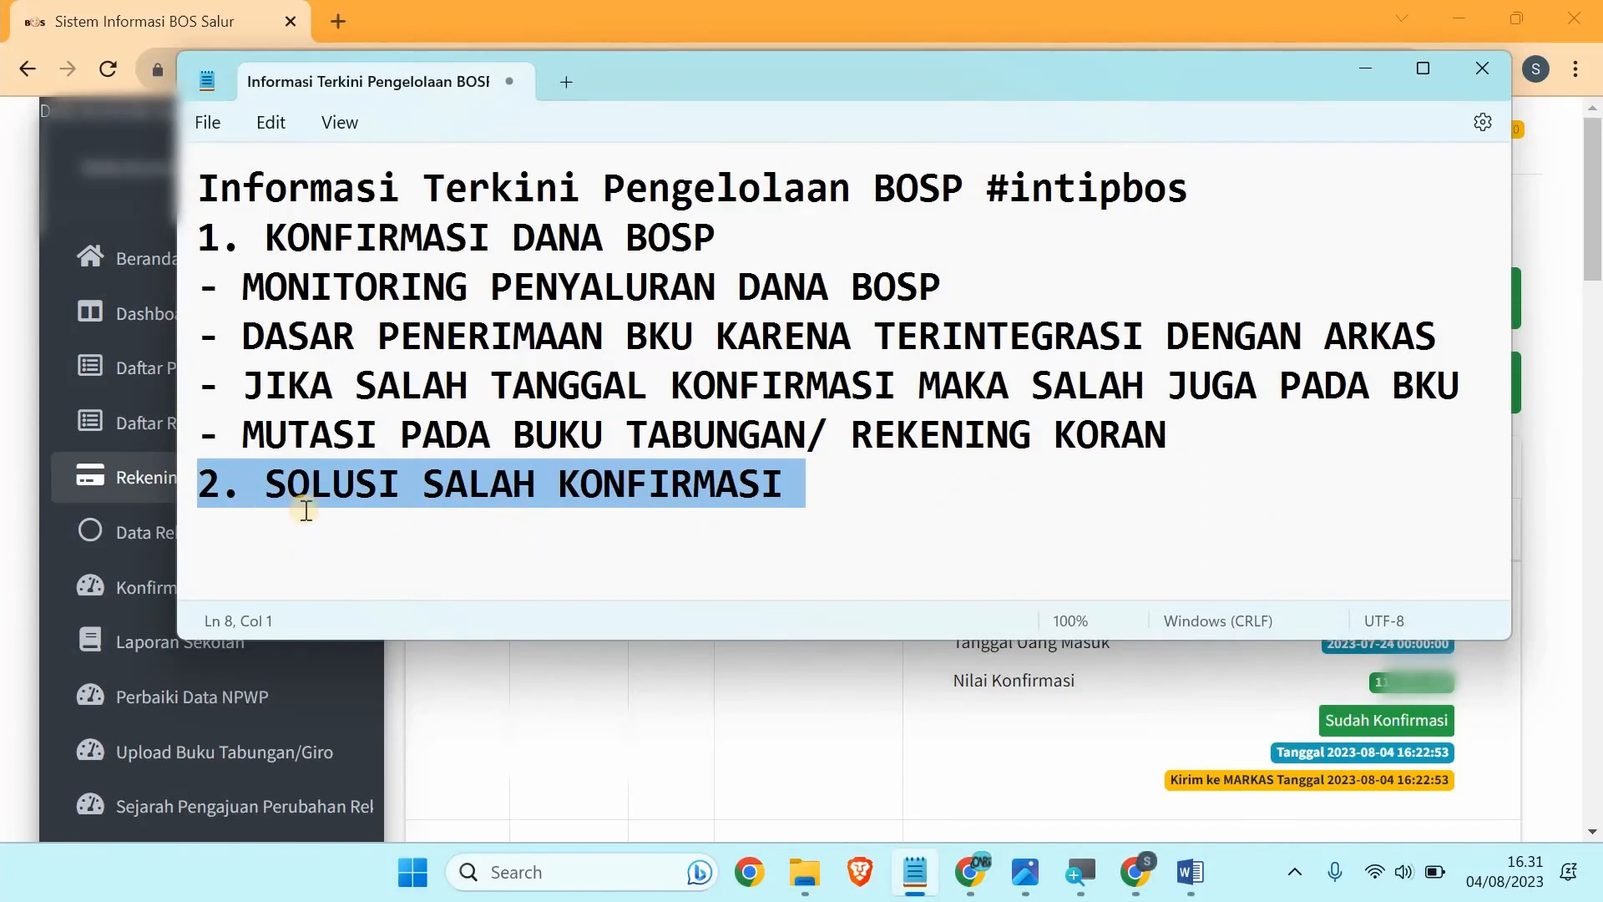
click(812, 488)
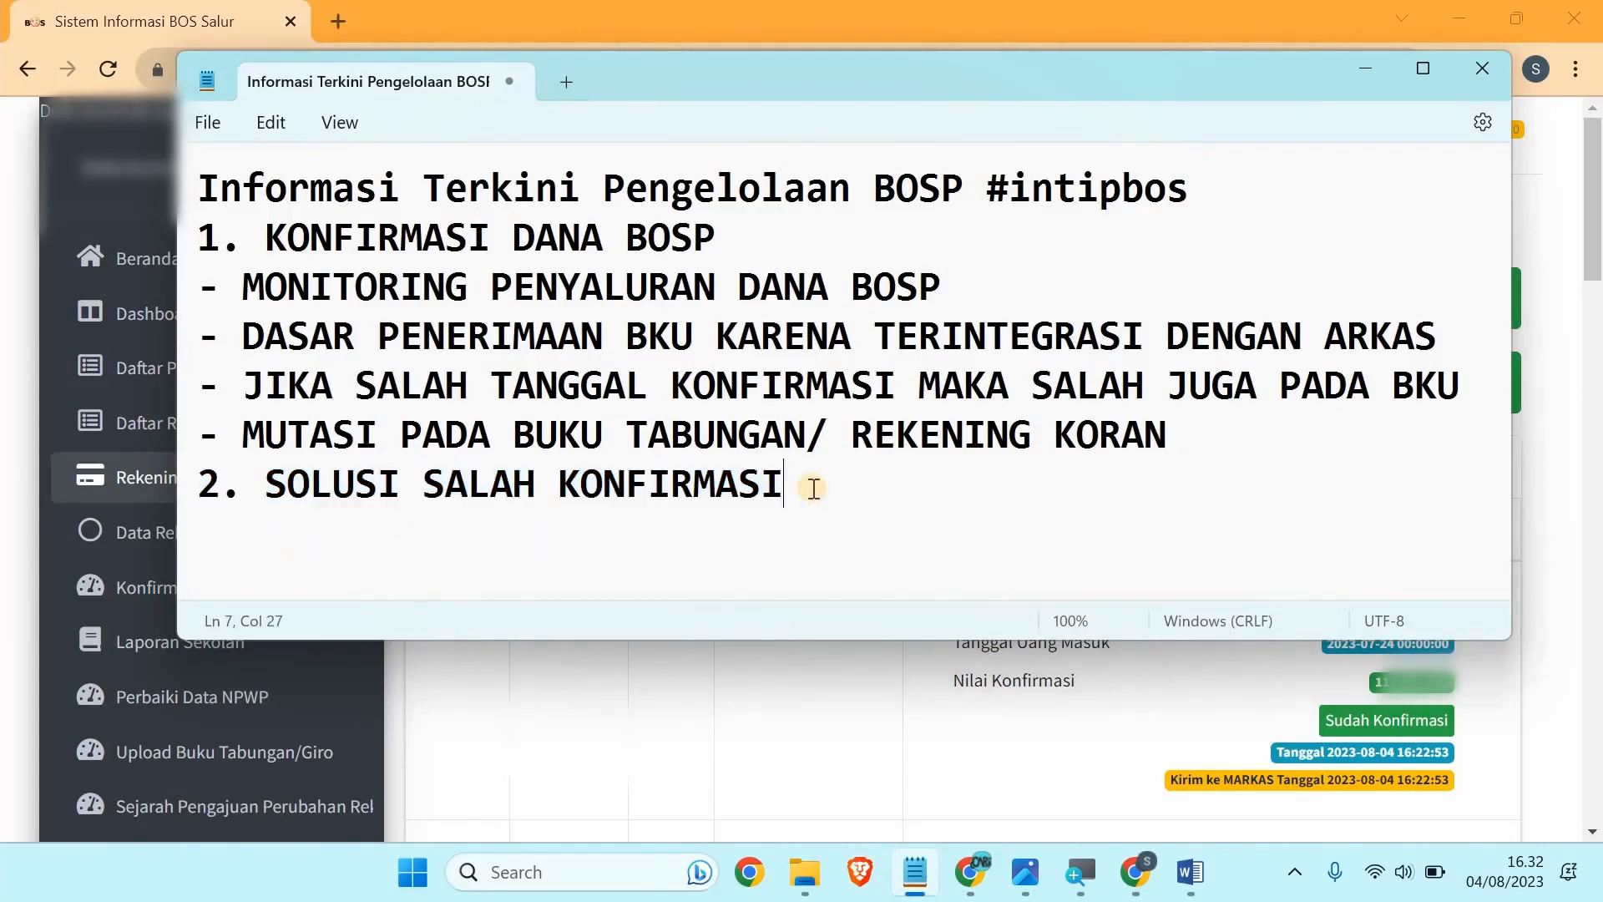
key(Return)
text(- SOLUSI SALAH KONFIRMASI HUBUNGI TIM BOS DINAS   UNTUK RESET DAN LAKUKAN KONFIRMASI ULANG)
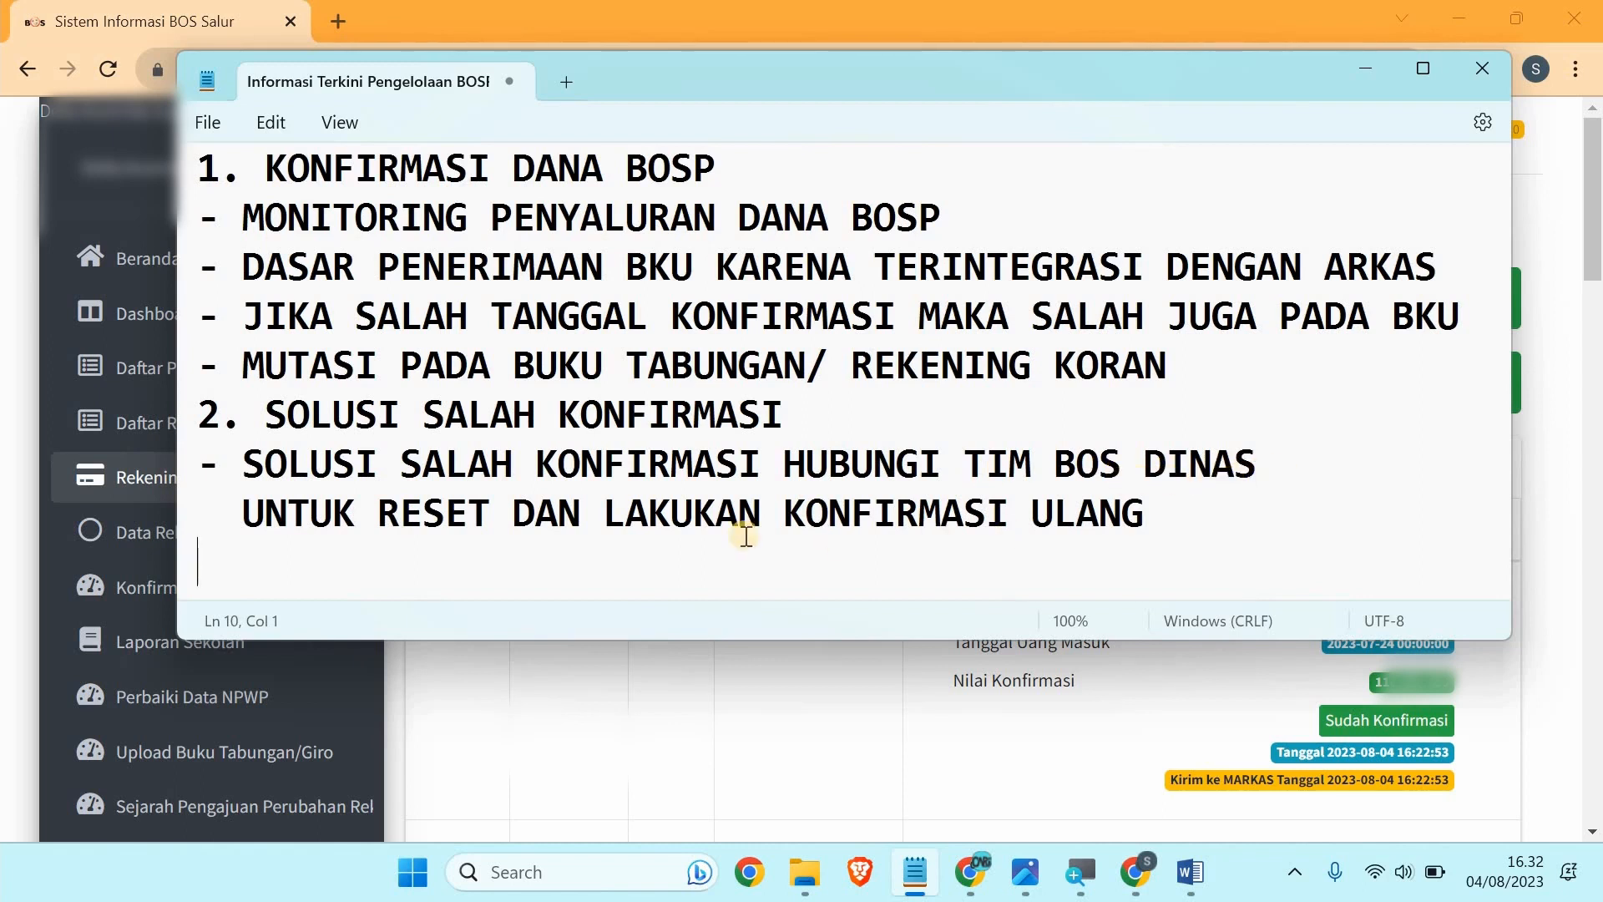
- Highlight "UNTUK RESET DAN", "LAKUKAN KONFIRMASI ULANG" and the MUTASI PADA BUKU TABUNGAN bullet one after another in the notes
drag(240, 519, 581, 514)
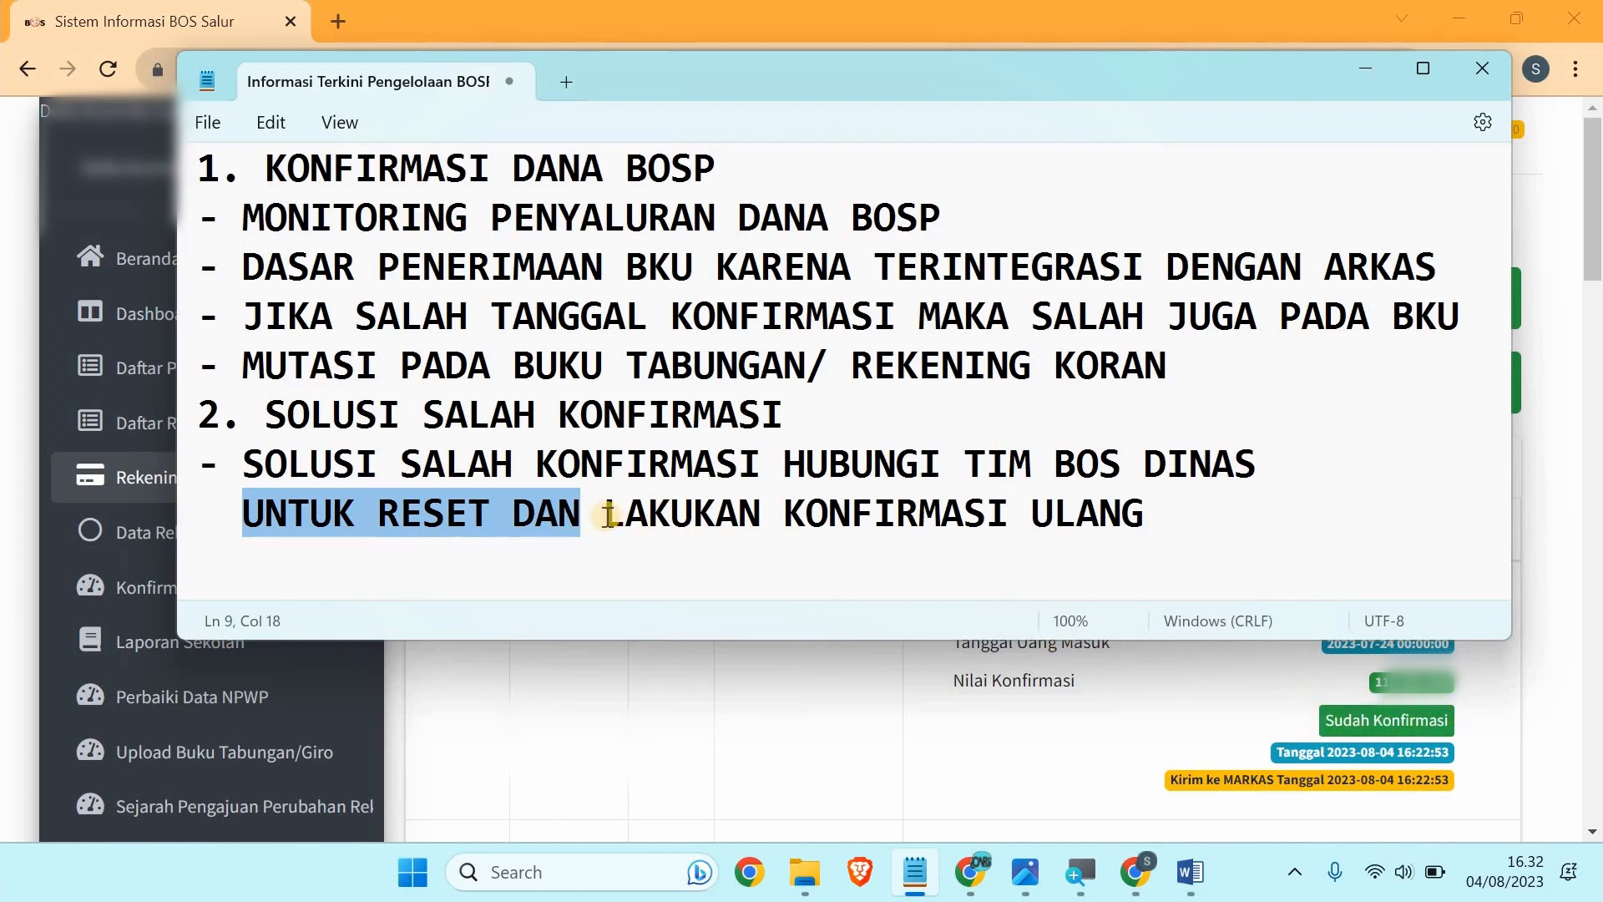
drag(603, 514, 1144, 514)
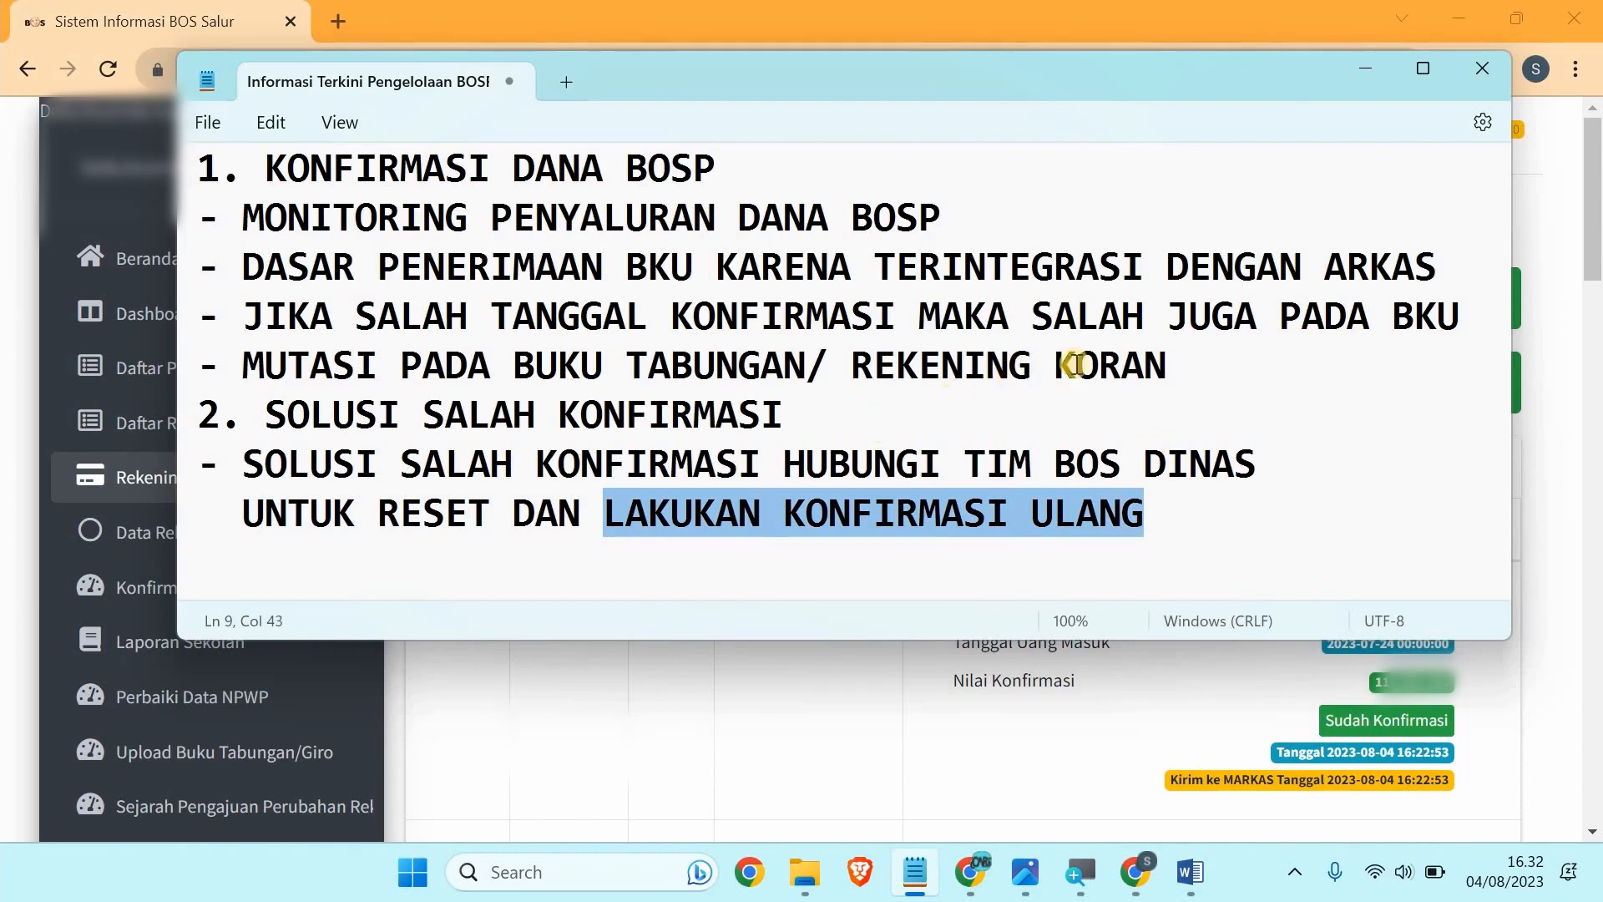
drag(1162, 365, 193, 366)
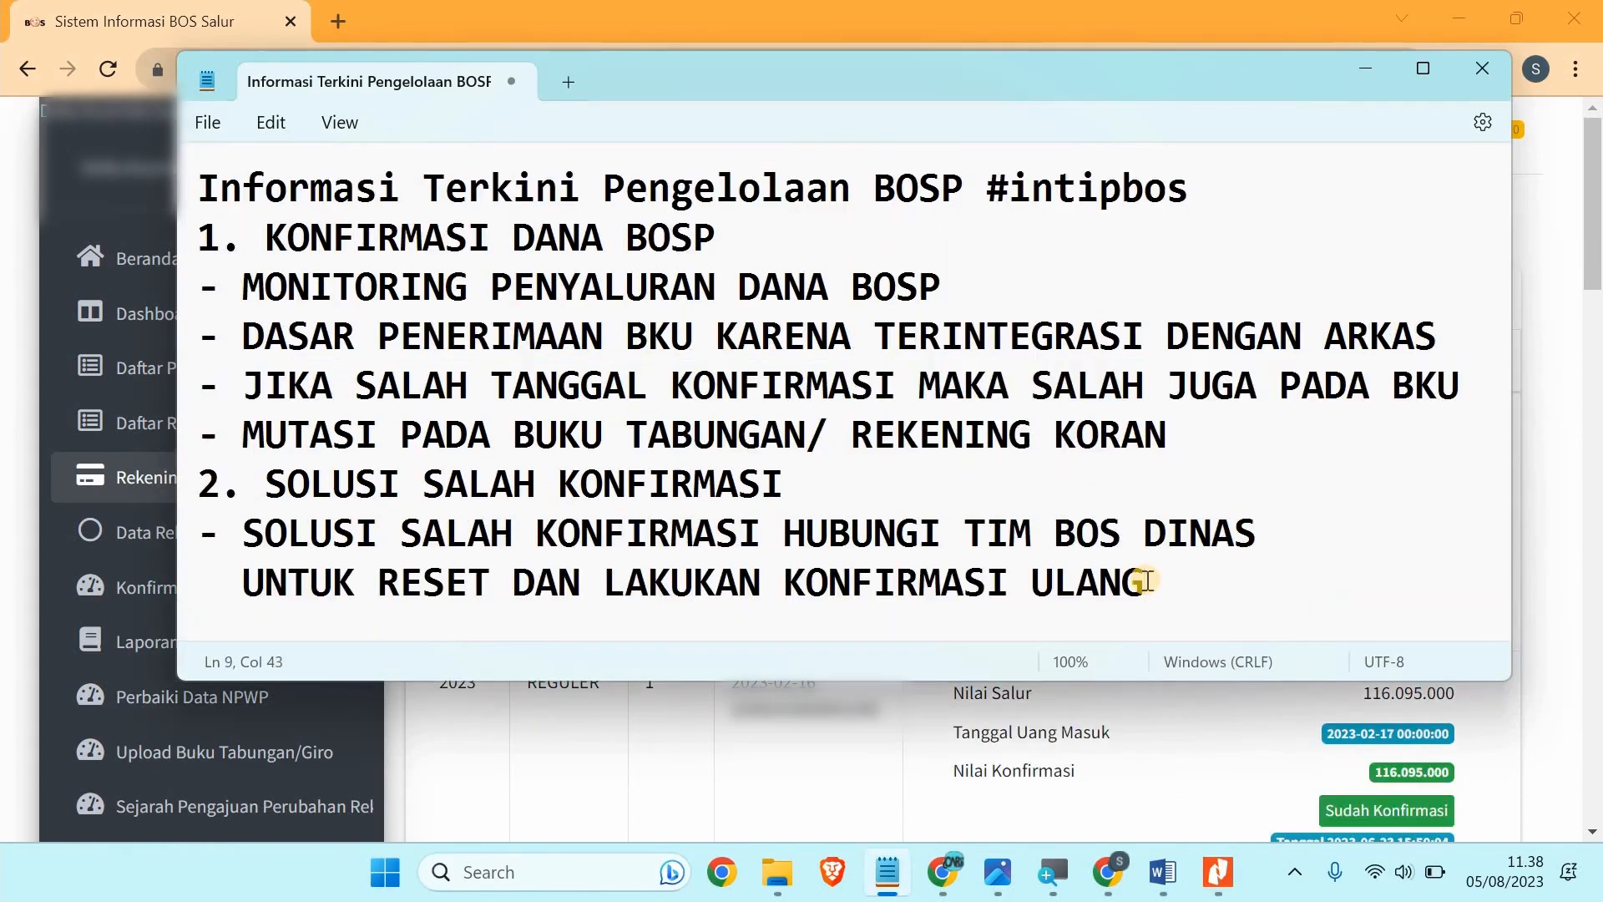
- Add the bullet "- SAMPEL MASALAH SALAH KONFIRMASI DANA BOSP" at the end of the notes and highlight its words "SALAH KONFIRMASI DANA BOSP"
key(Return)
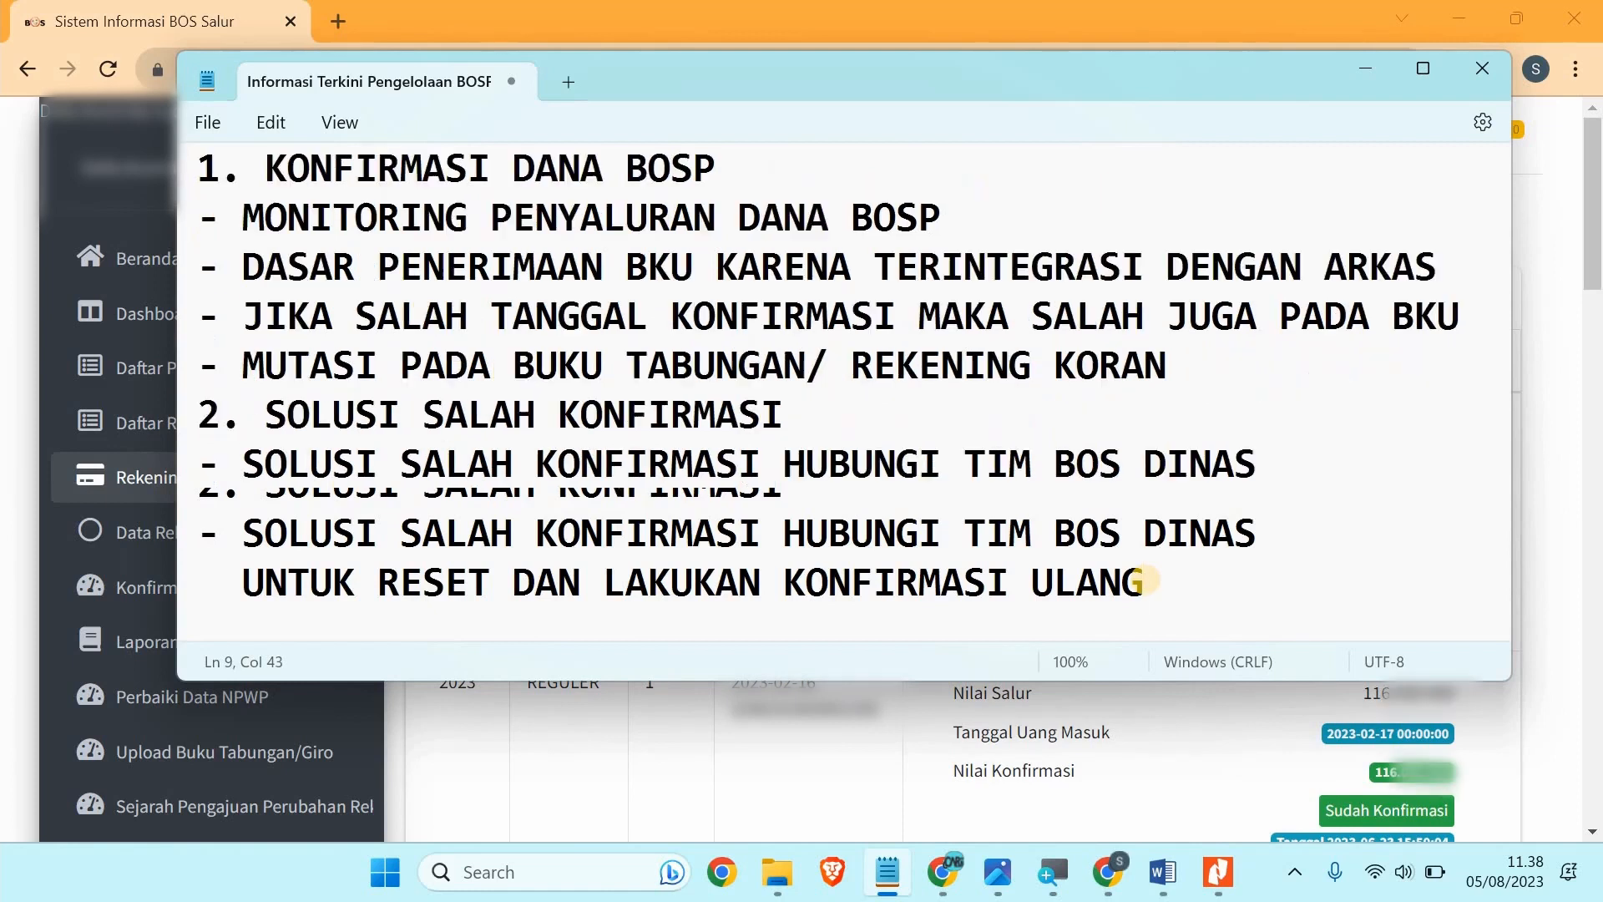
text(- SAMPEL MASALAH SALAH KONFIRMASI DANA BOSP)
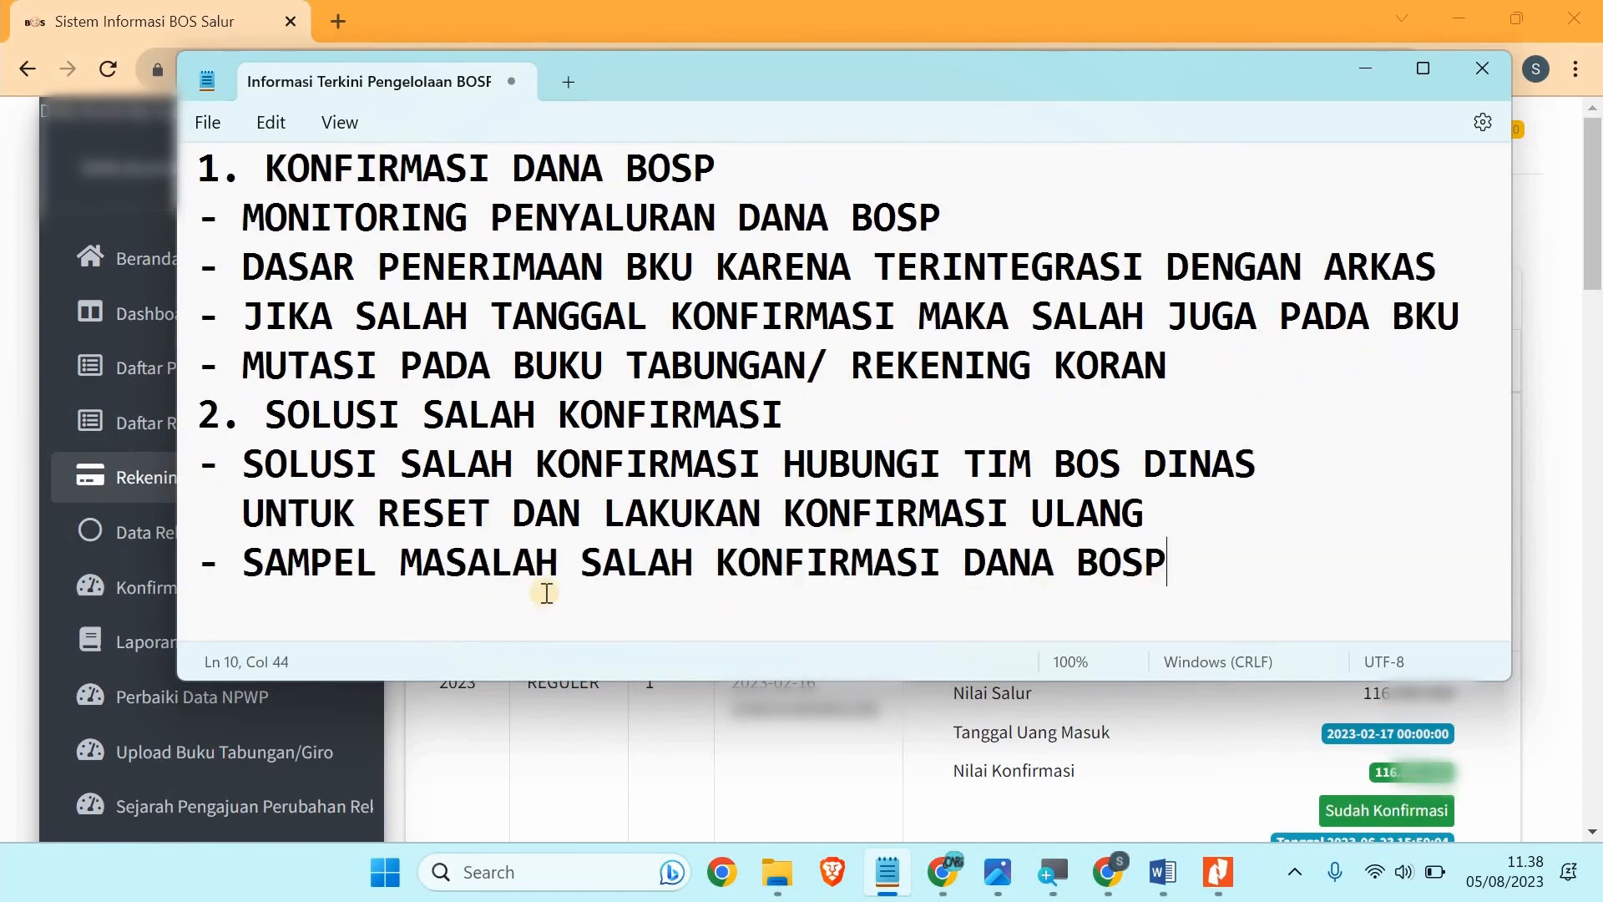
drag(660, 563, 1159, 556)
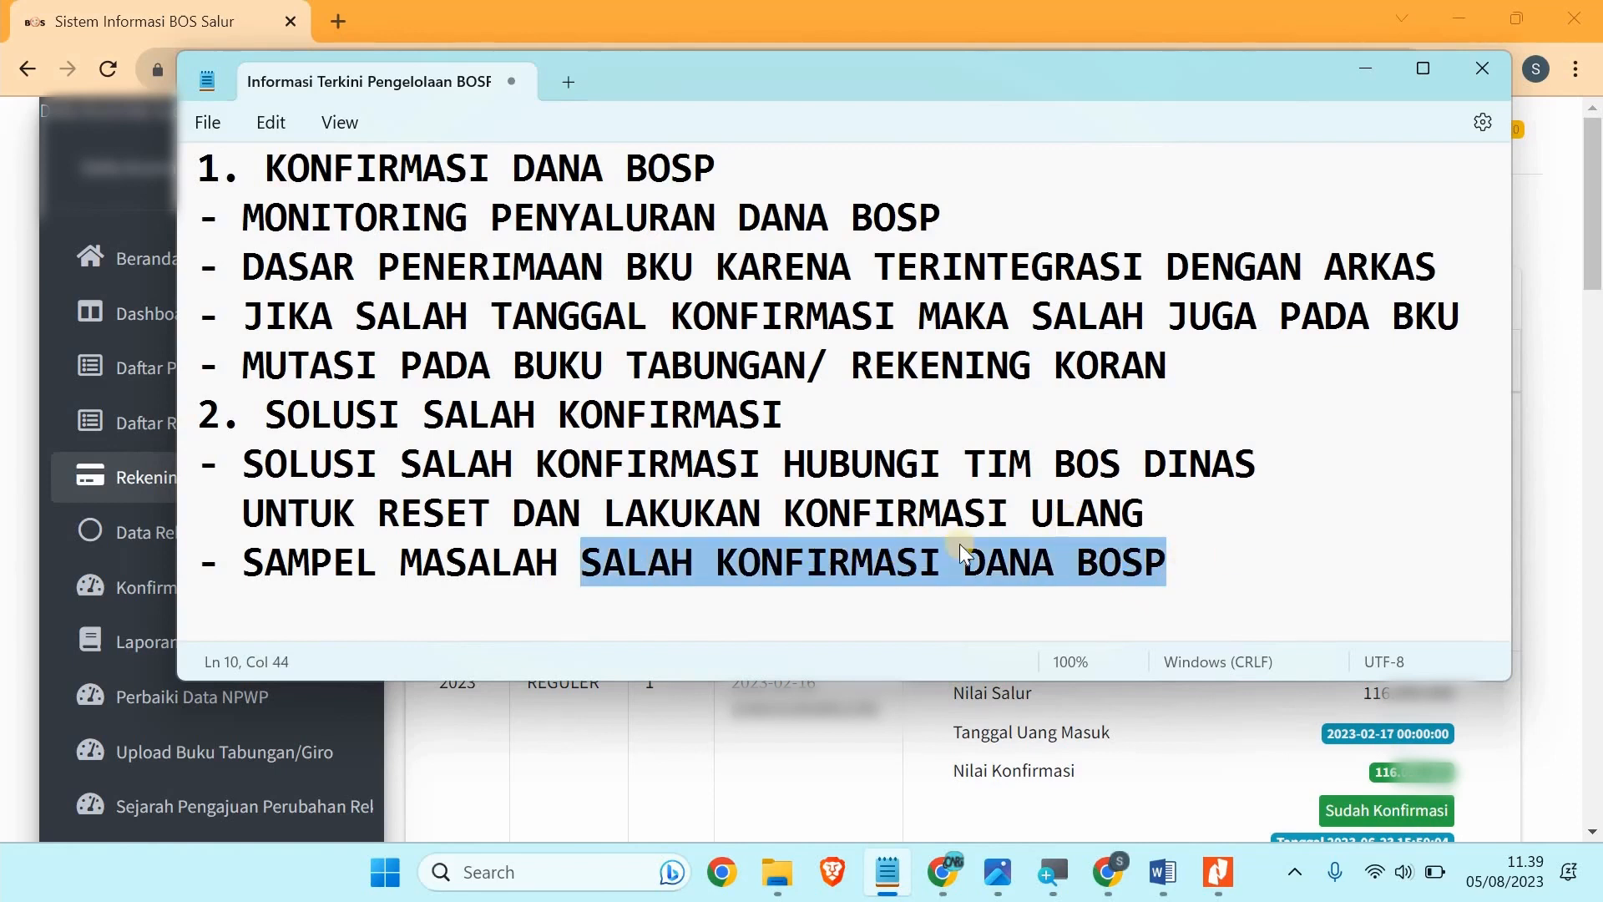
scroll(822, 587, up, 2)
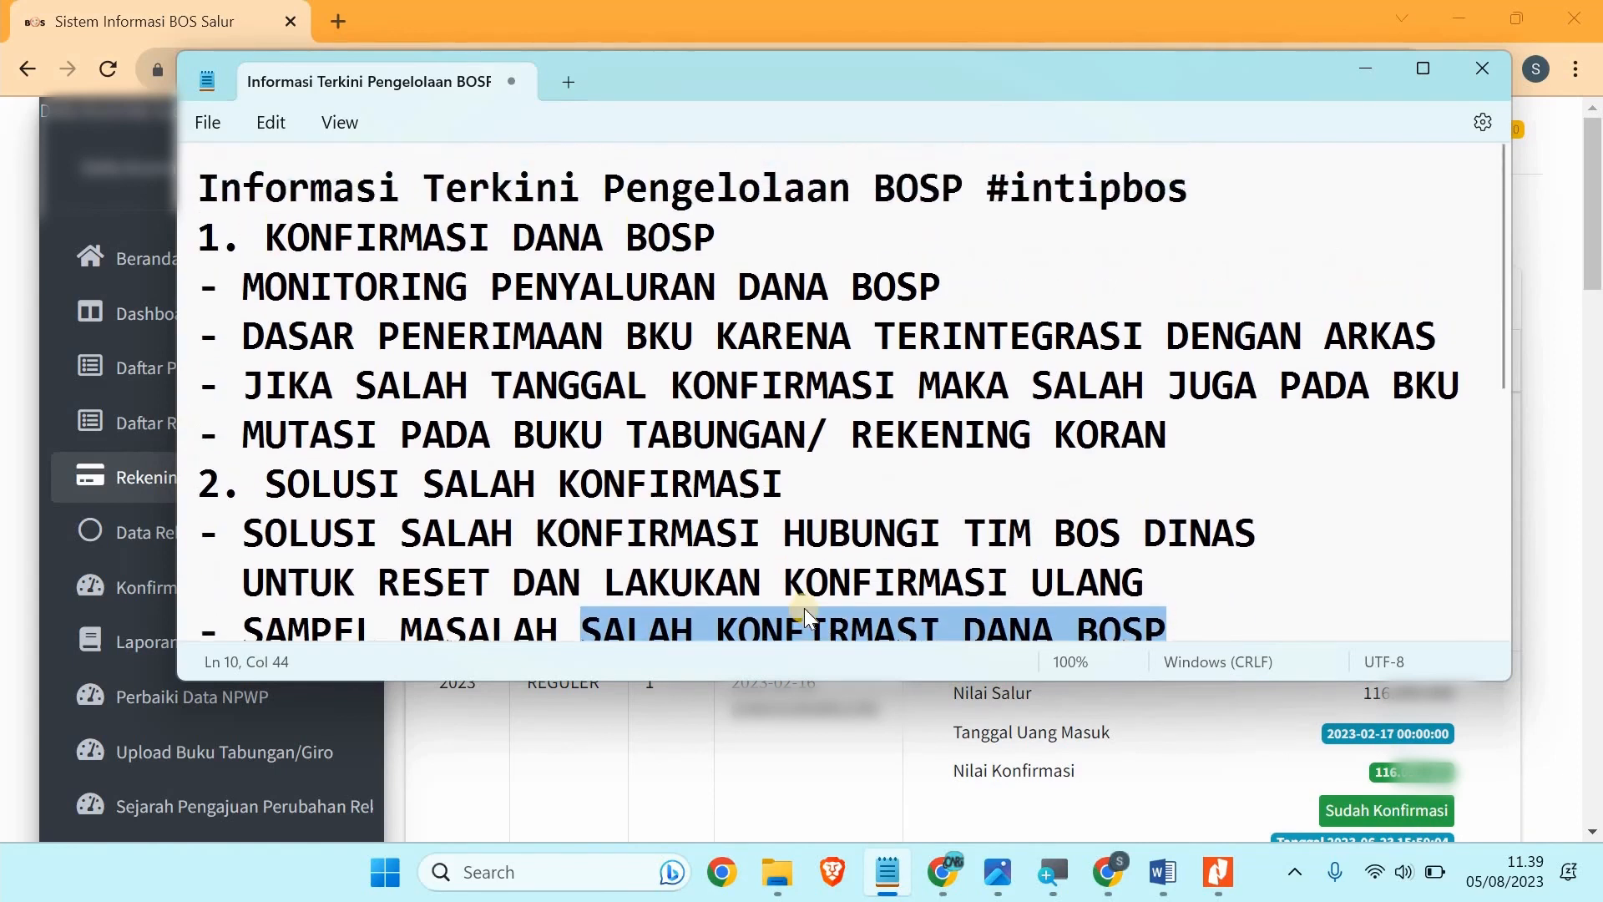
scroll(827, 576, down, 3)
scroll(884, 519, up, 2)
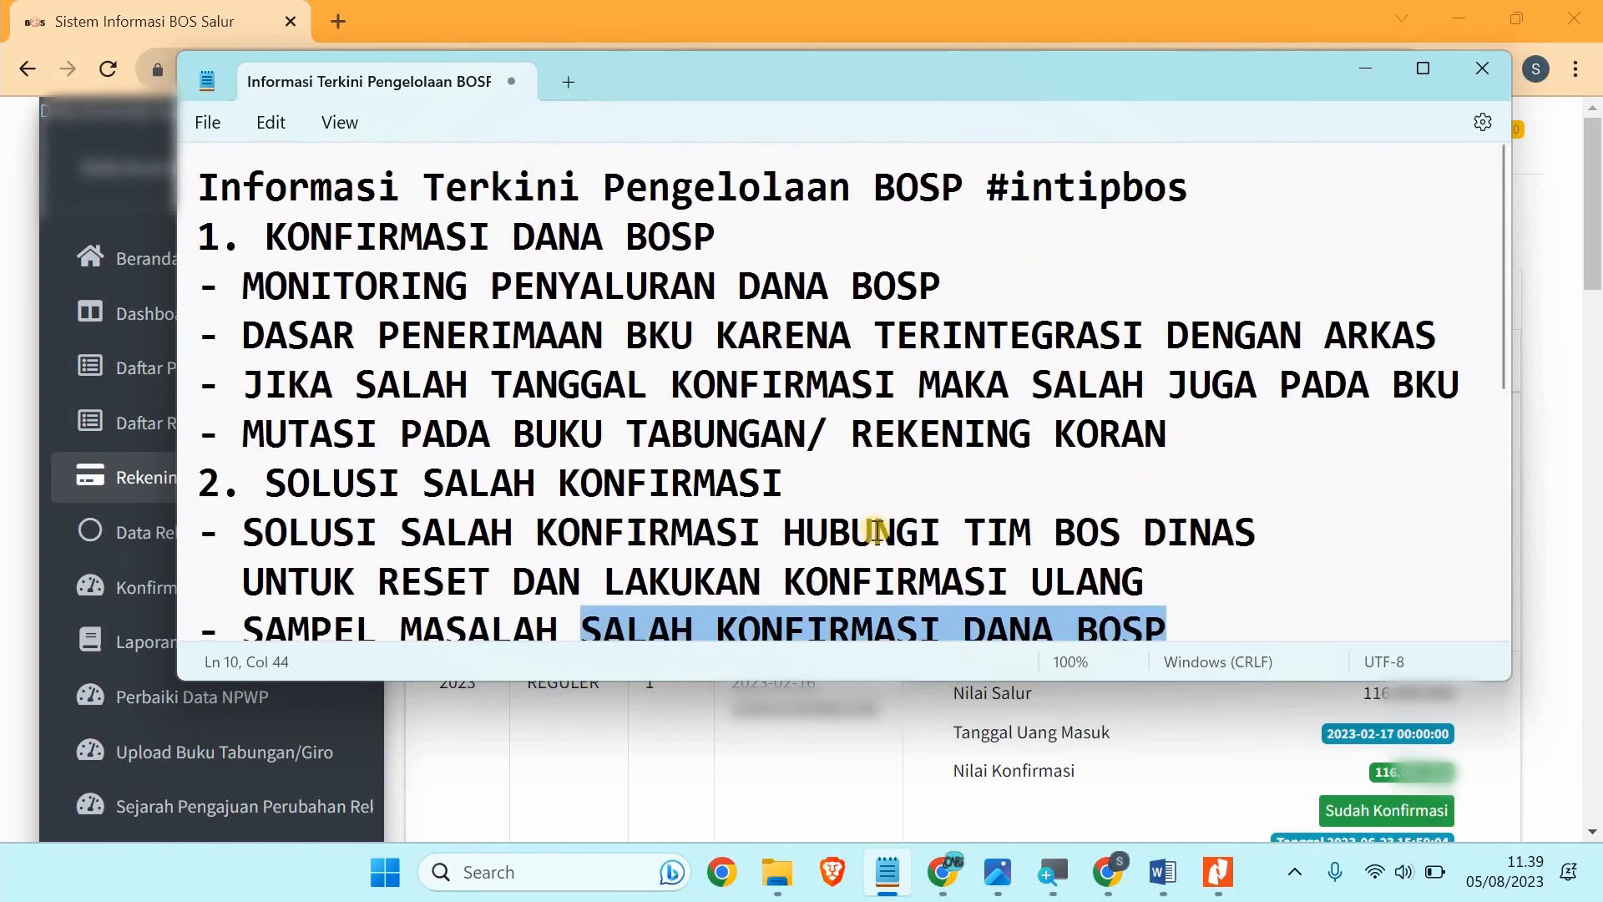
scroll(871, 539, down, 3)
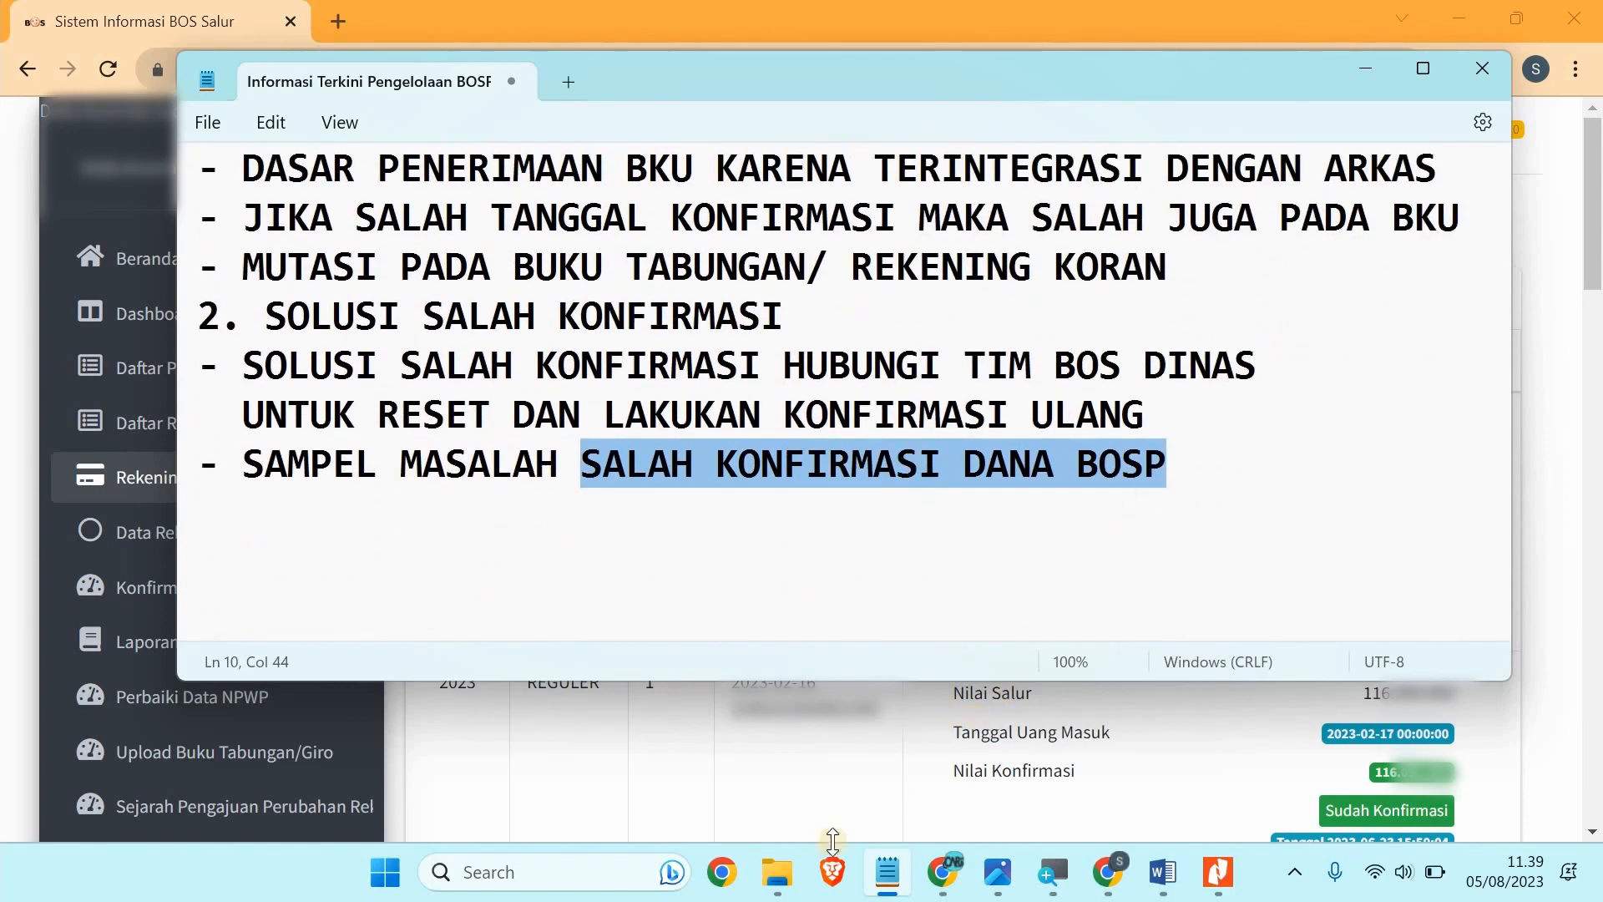
- Open the SALAH KONFIRMASI DANA BOSP PDF in Nitro Pro and show its first page full screen without the floating tools
click(789, 881)
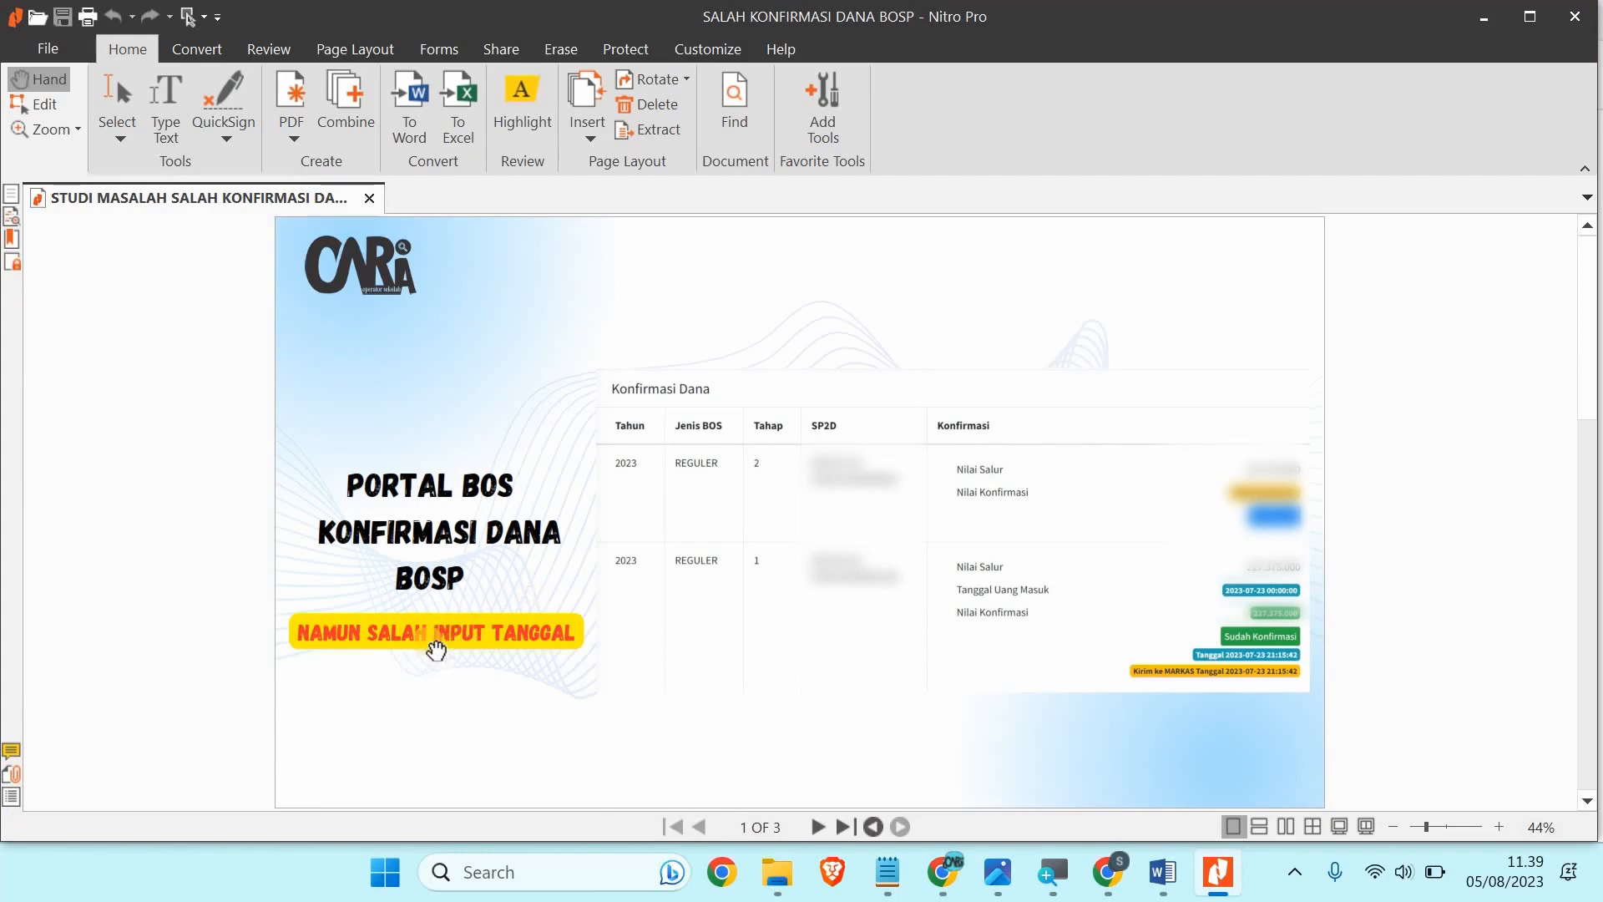
click(1351, 828)
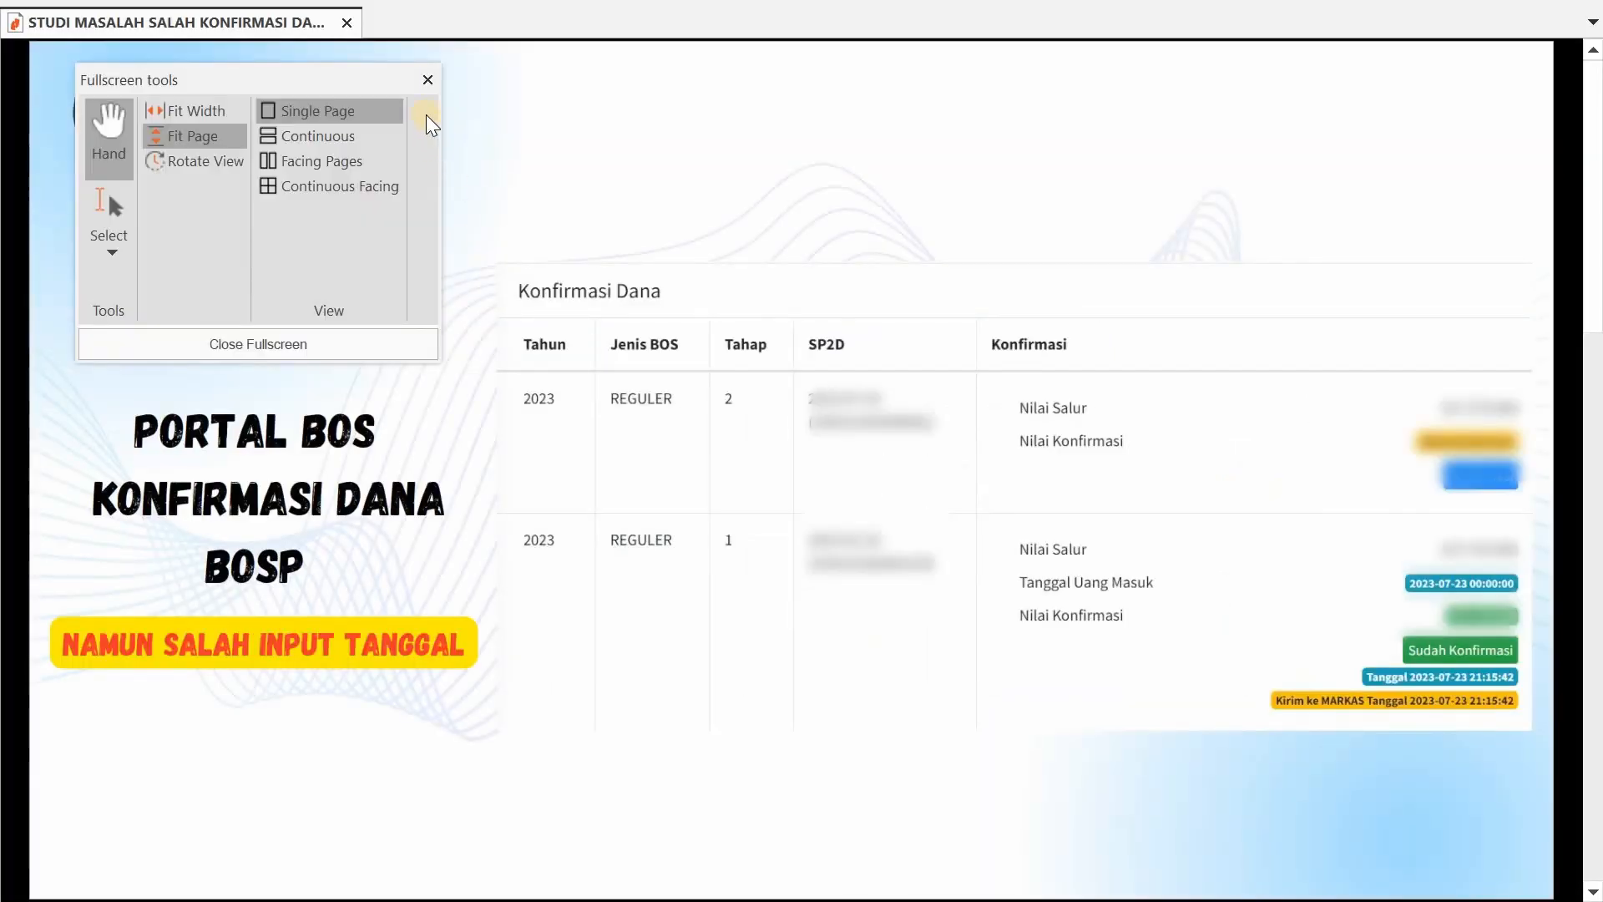
click(426, 78)
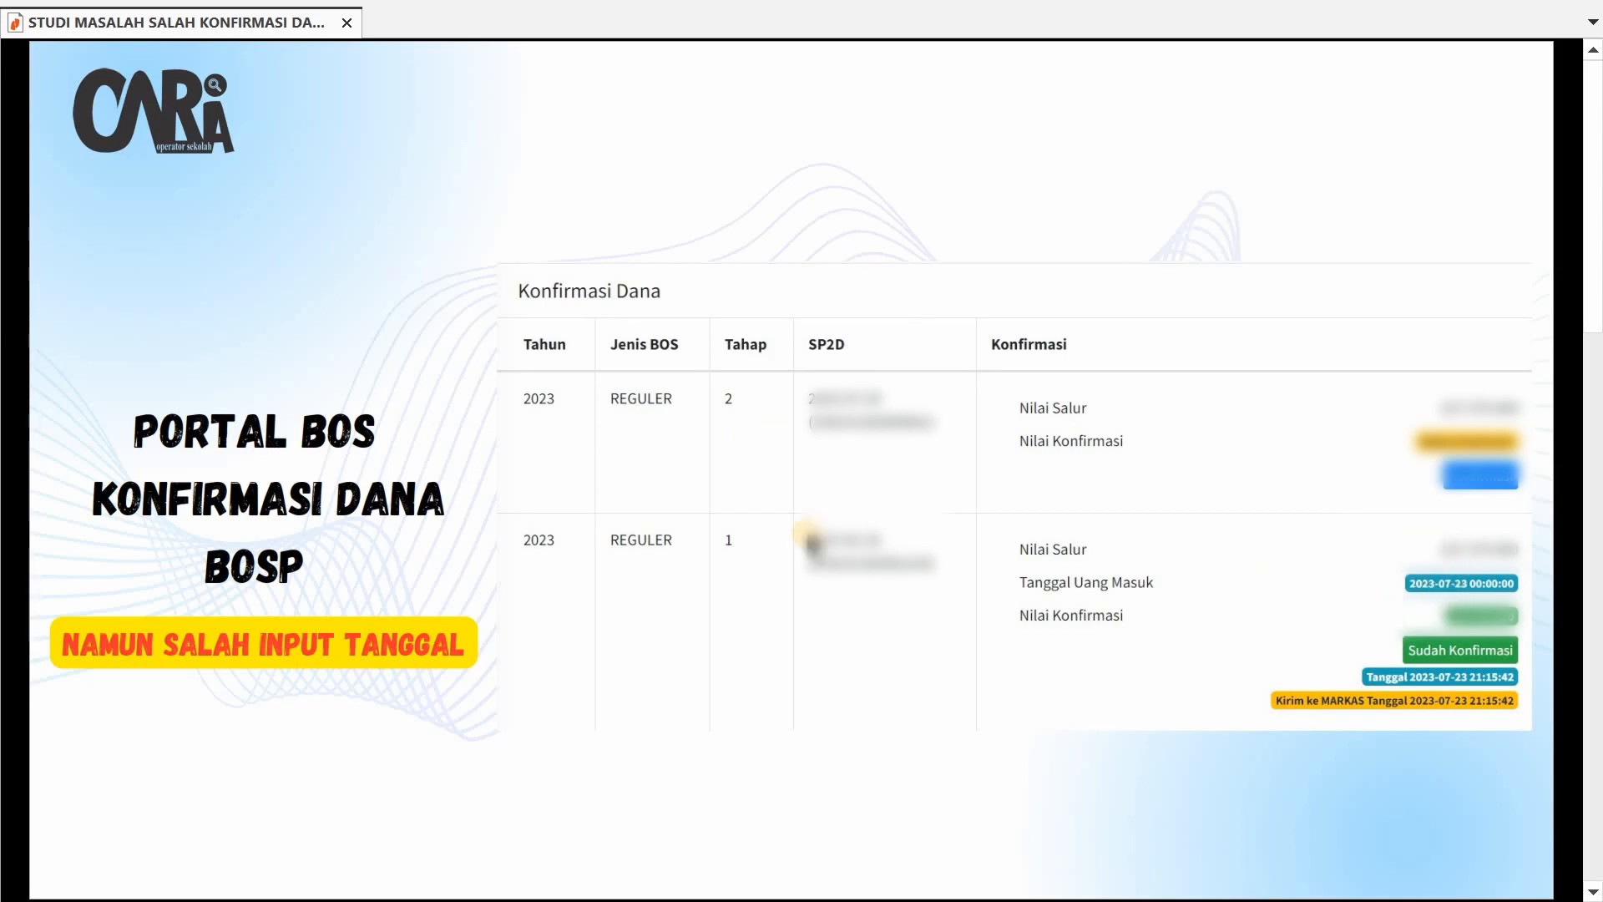
- Compare the Buku Kas Umum pages before and after closing, highlight "KONFIRMASI DANA BOSP" on page 3, and leave full screen
click(573, 631)
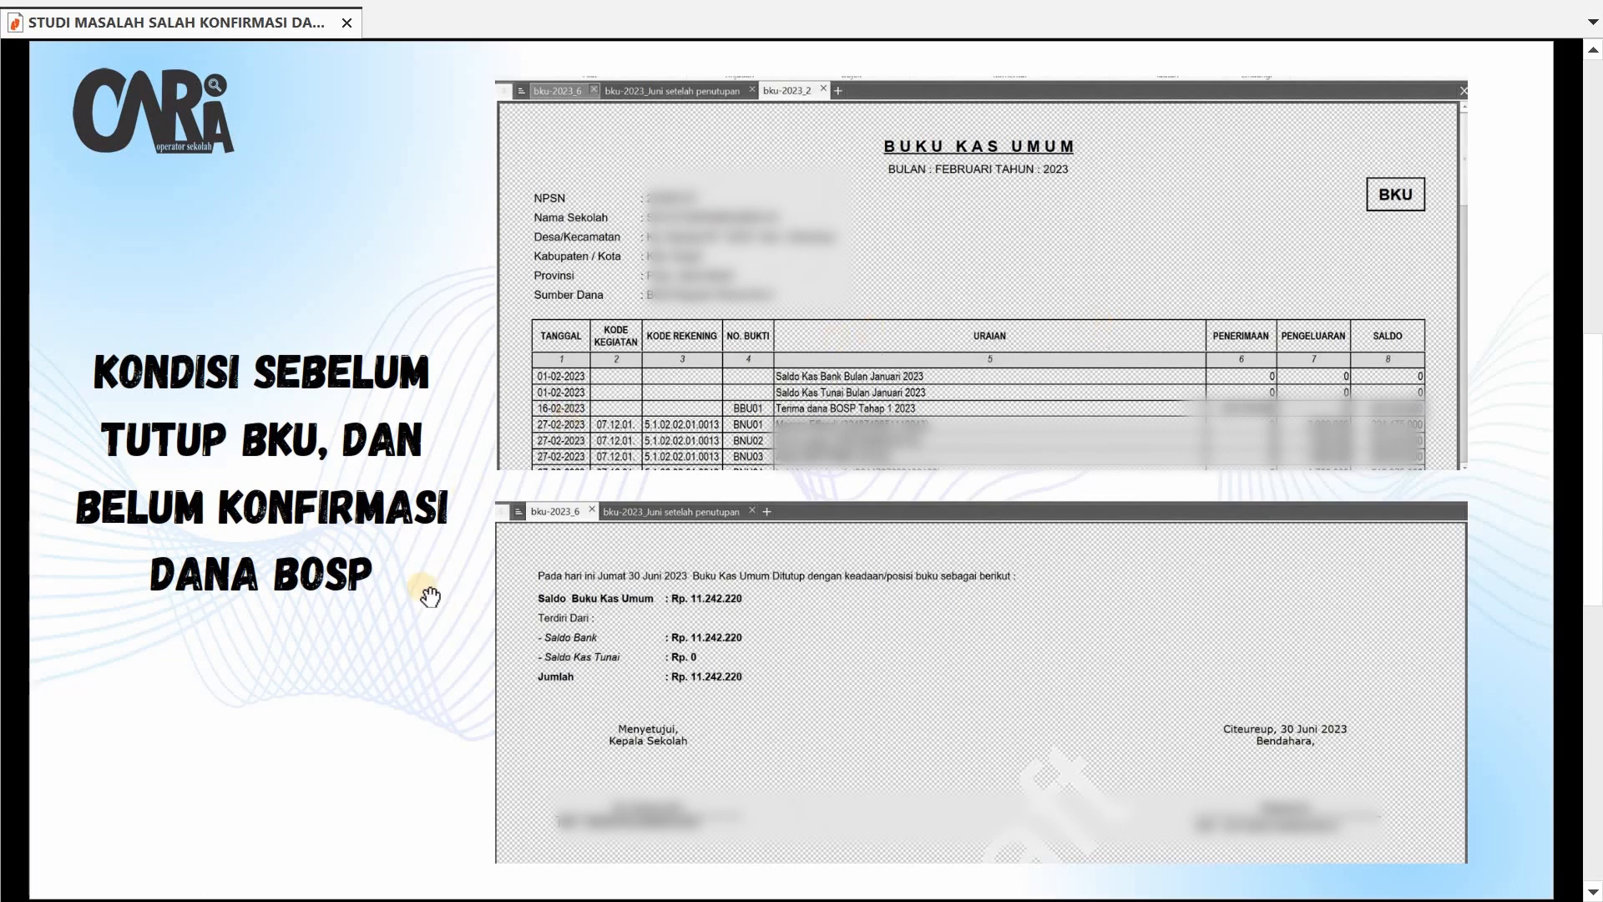
scroll(430, 596, down, 1)
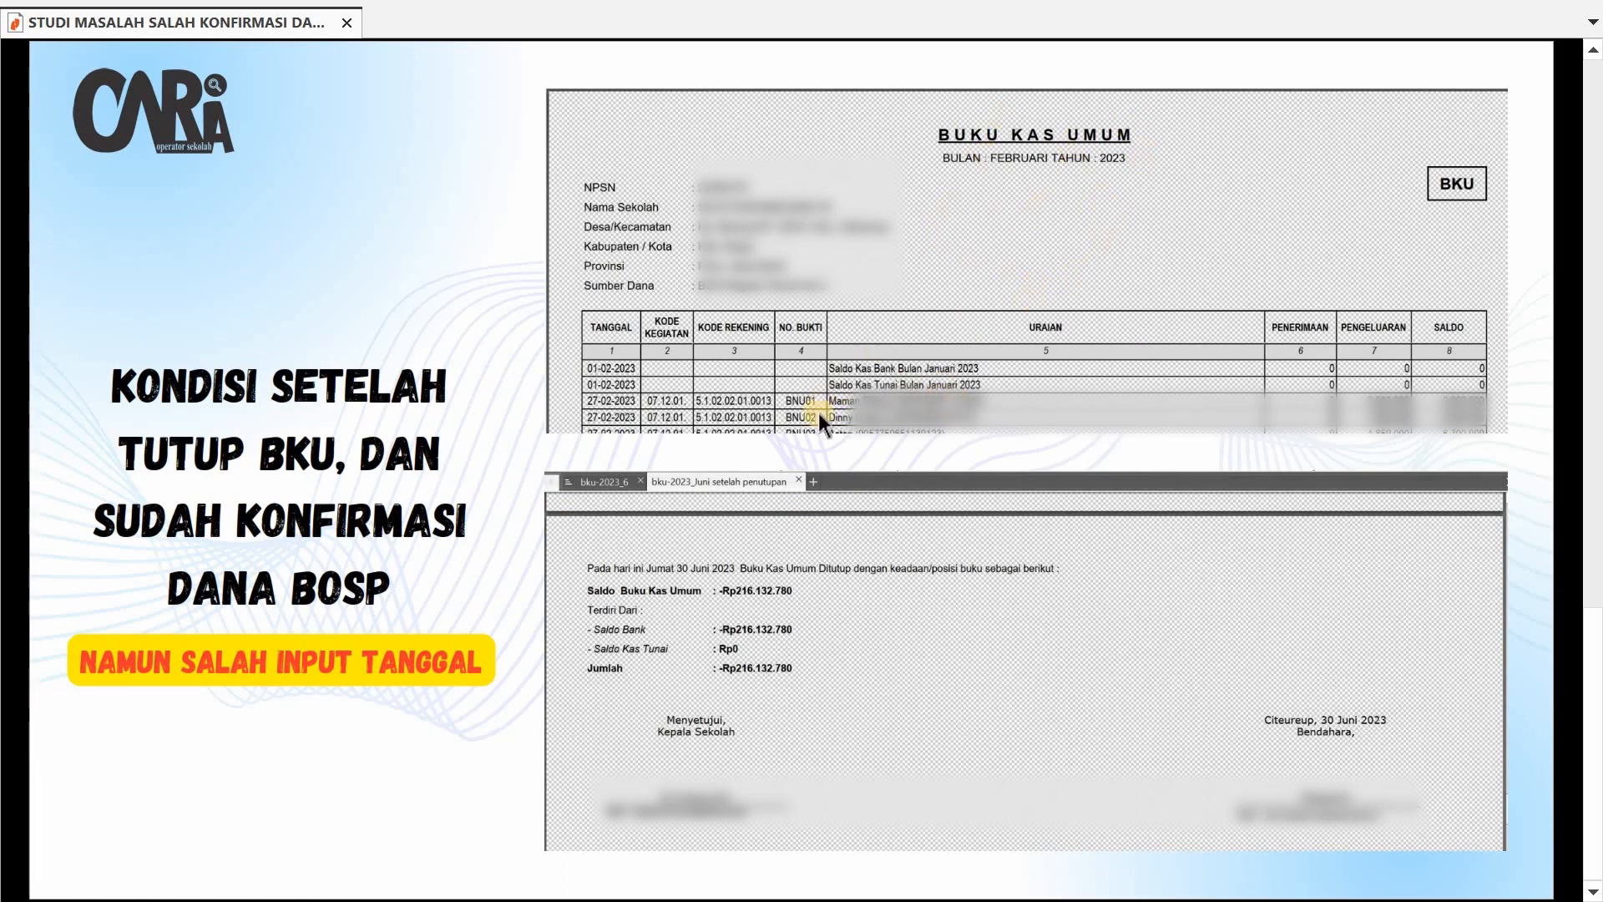
scroll(952, 399, down, 1)
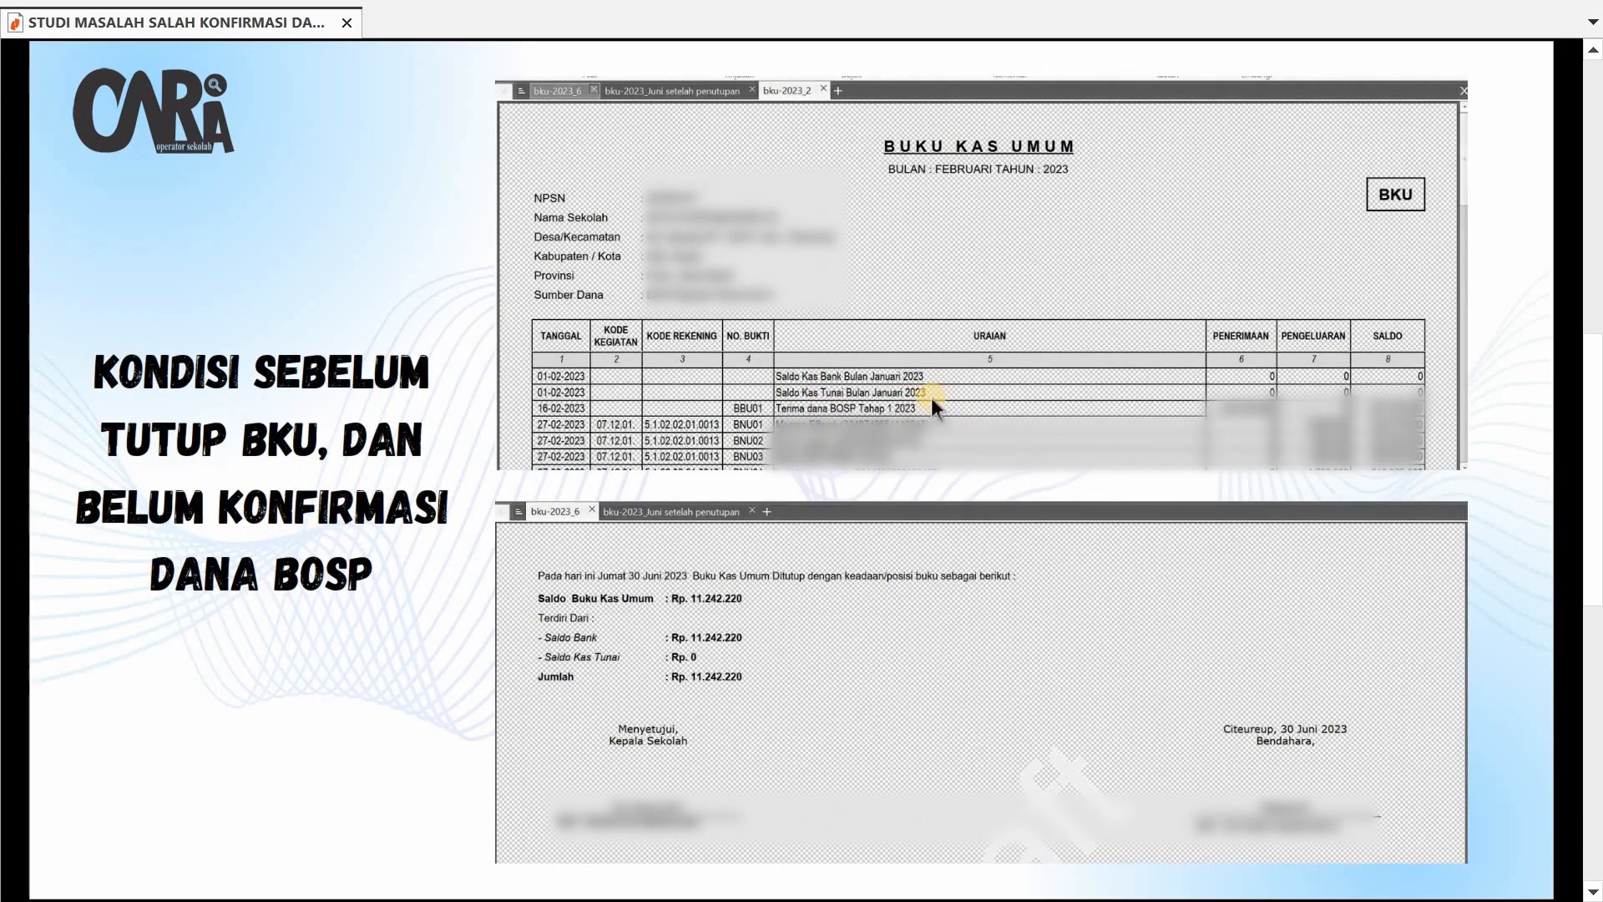
scroll(931, 397, down, 1)
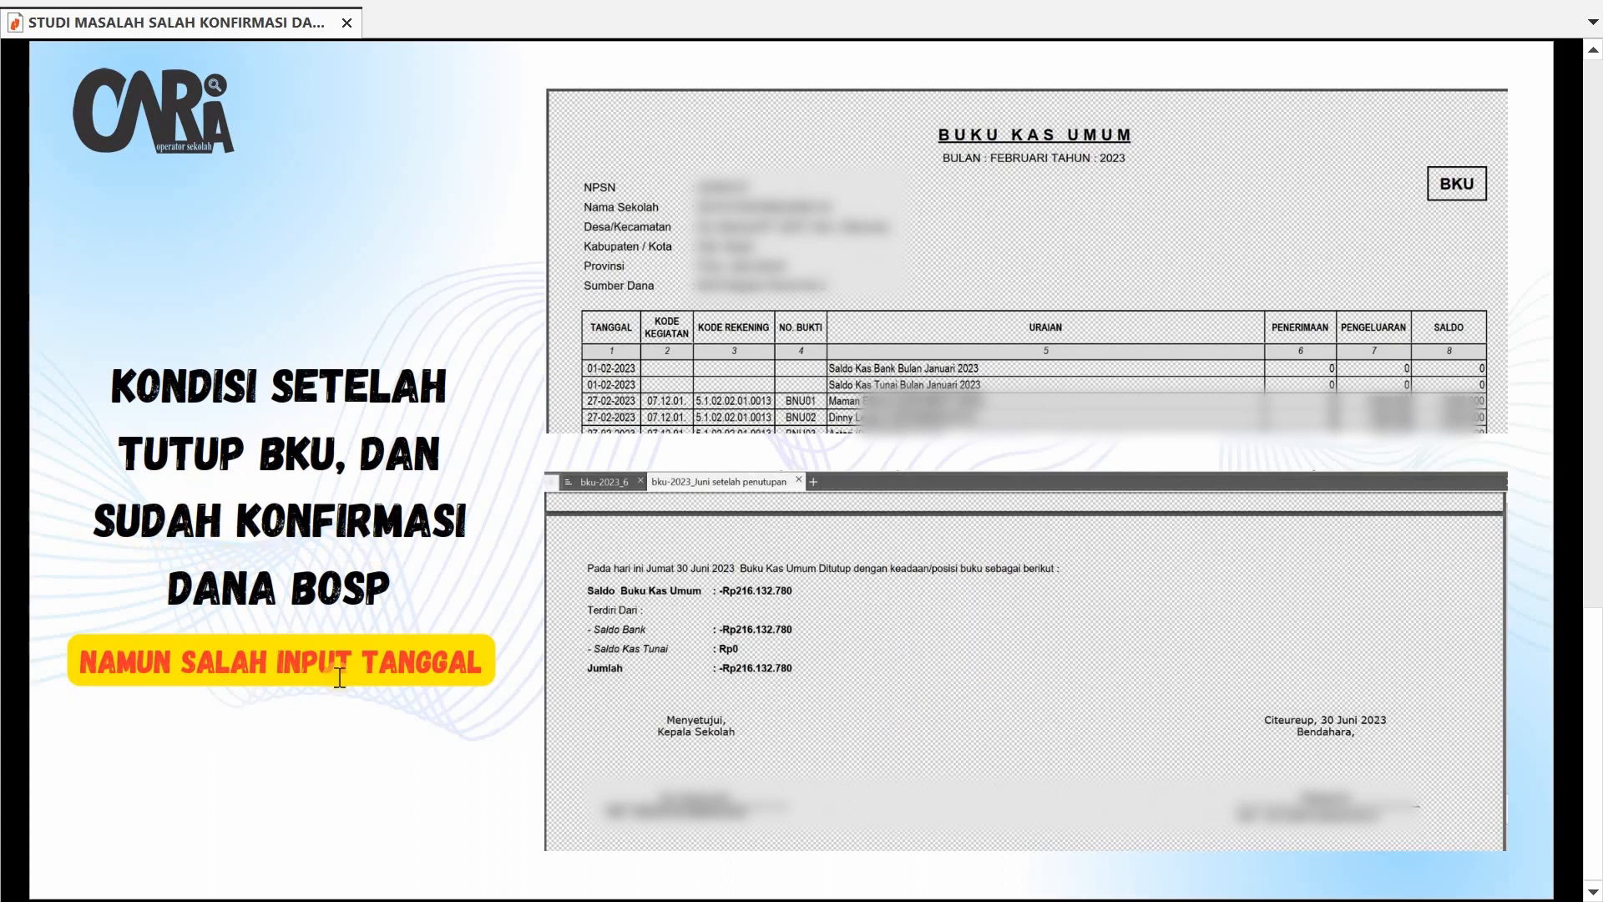
drag(245, 524, 488, 594)
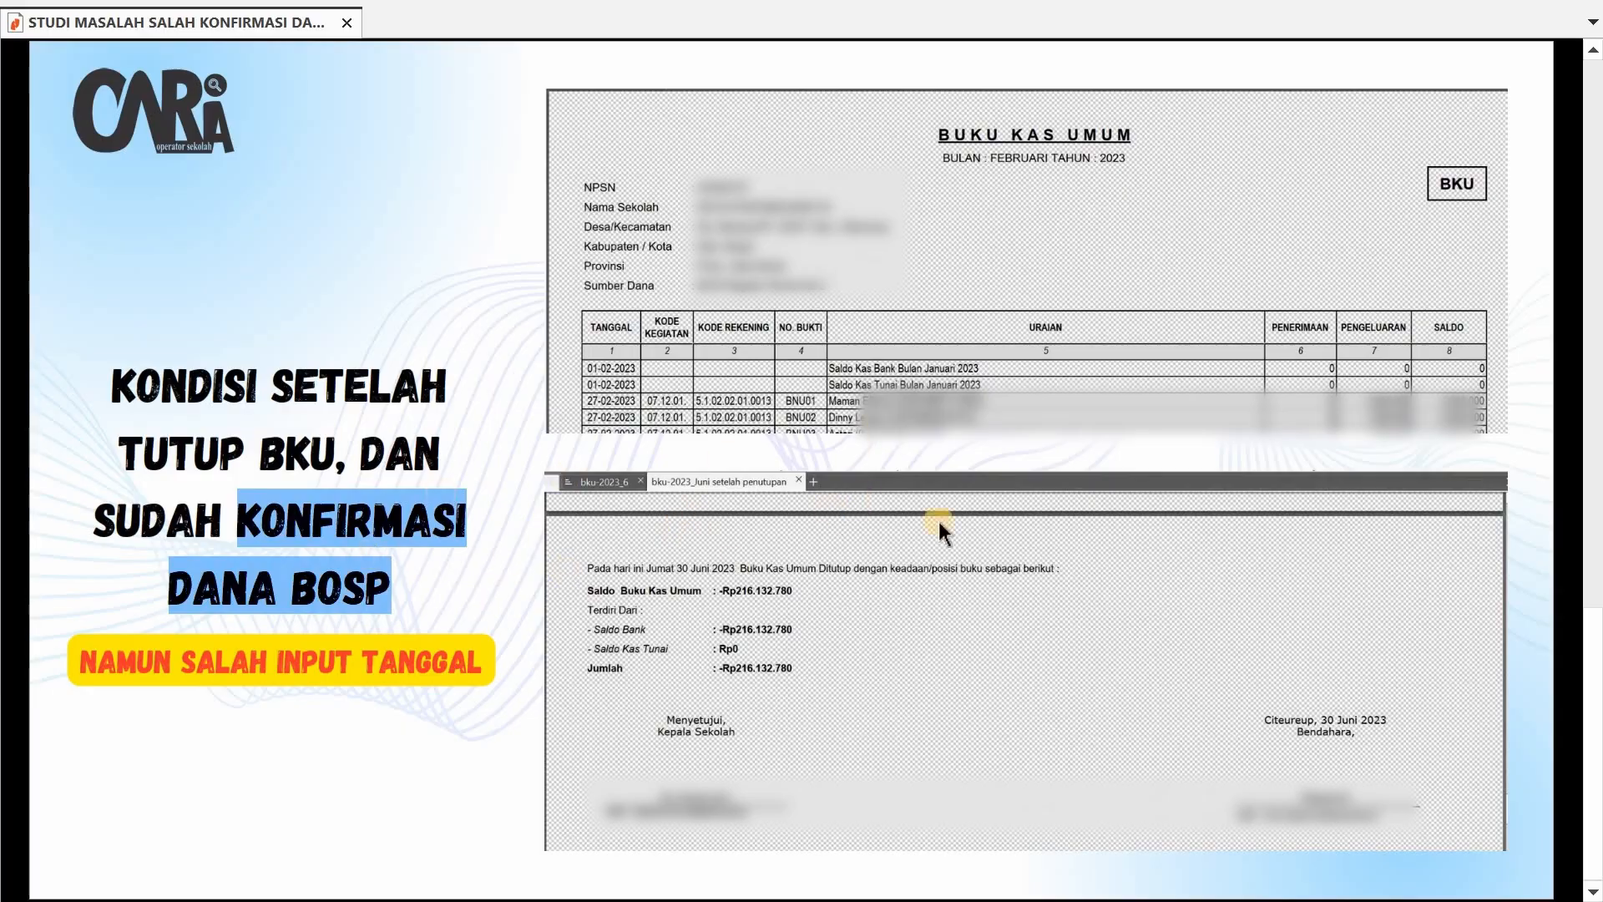
key(Escape)
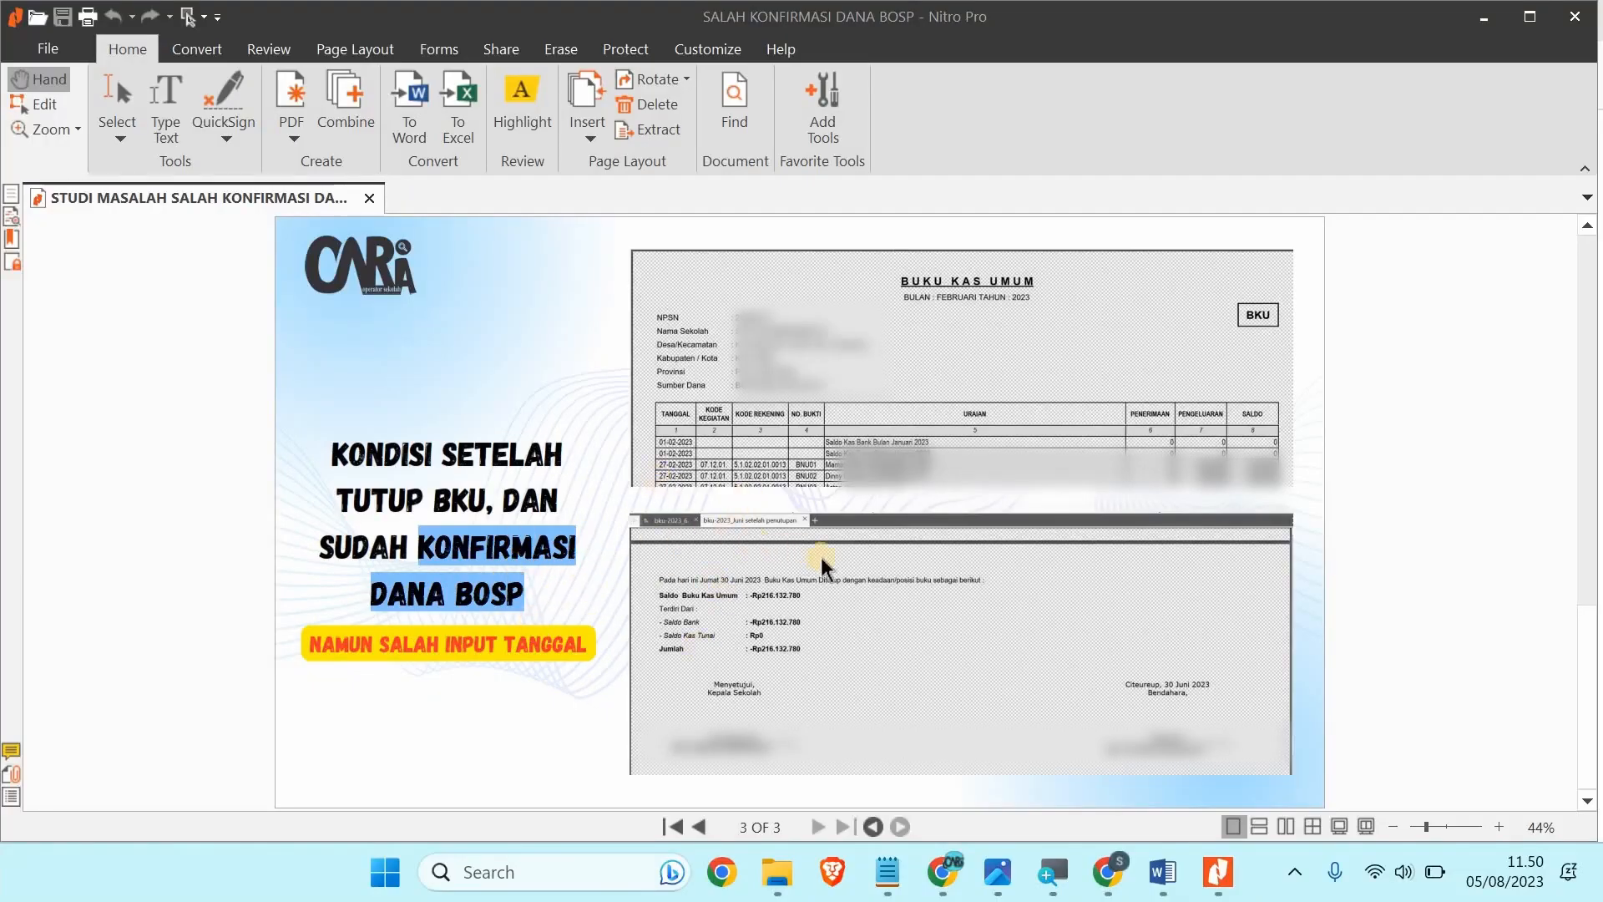
- Highlight "HUBUNGI TIM BOS DINAS" and "KONFIRMASI ULANG" in the Notepad notes and return the Nitro Pro PDF to its first page
click(892, 877)
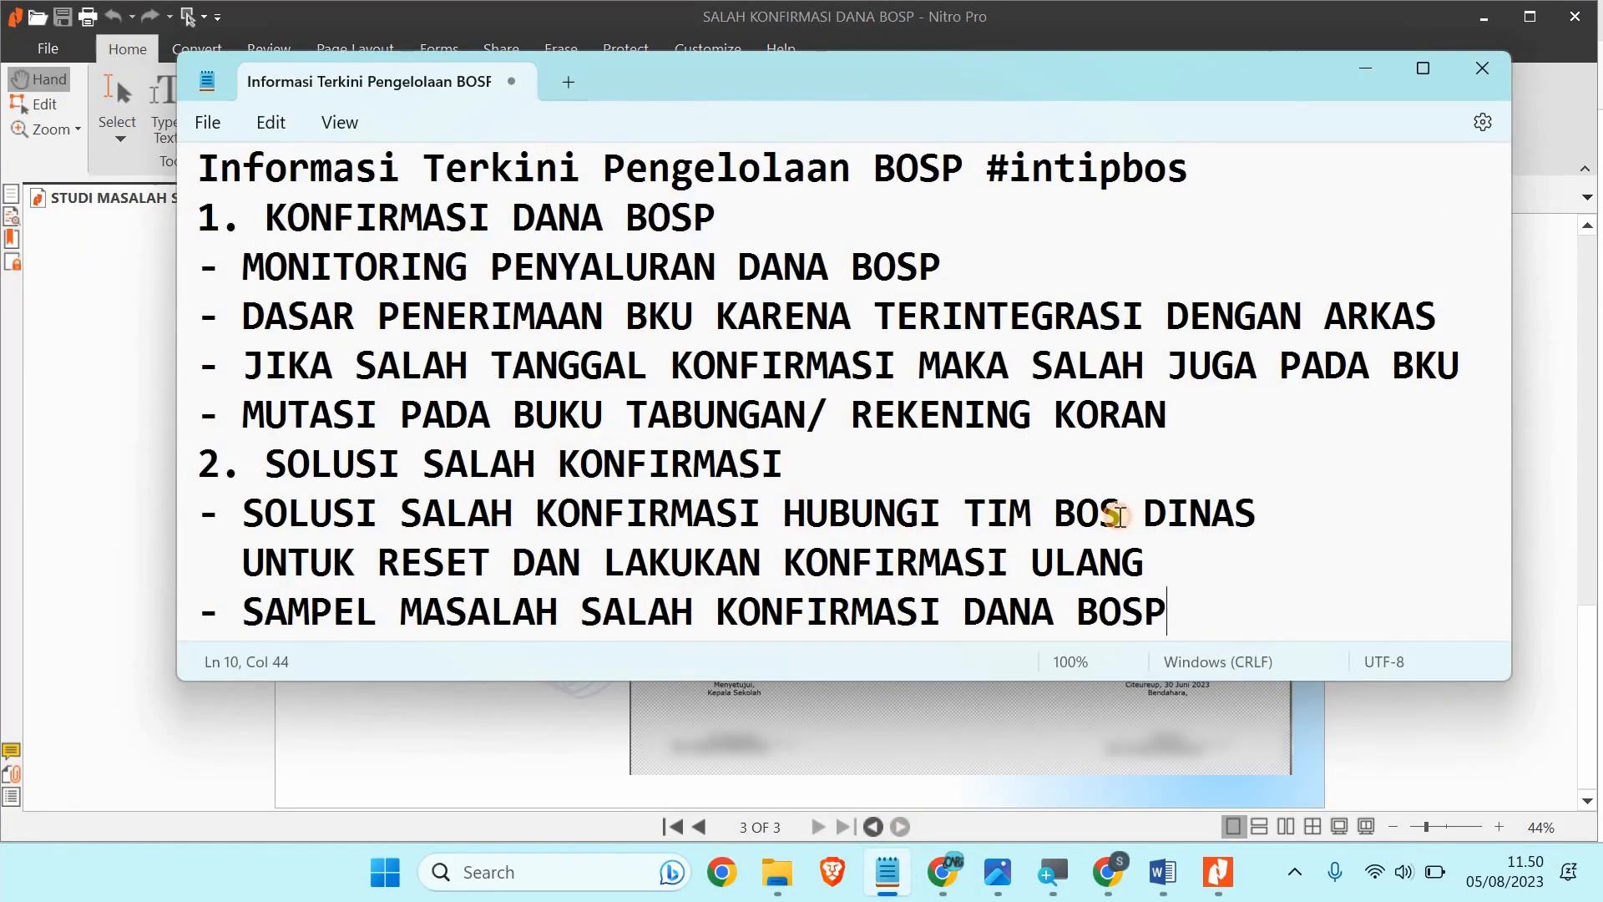
drag(784, 512, 1257, 513)
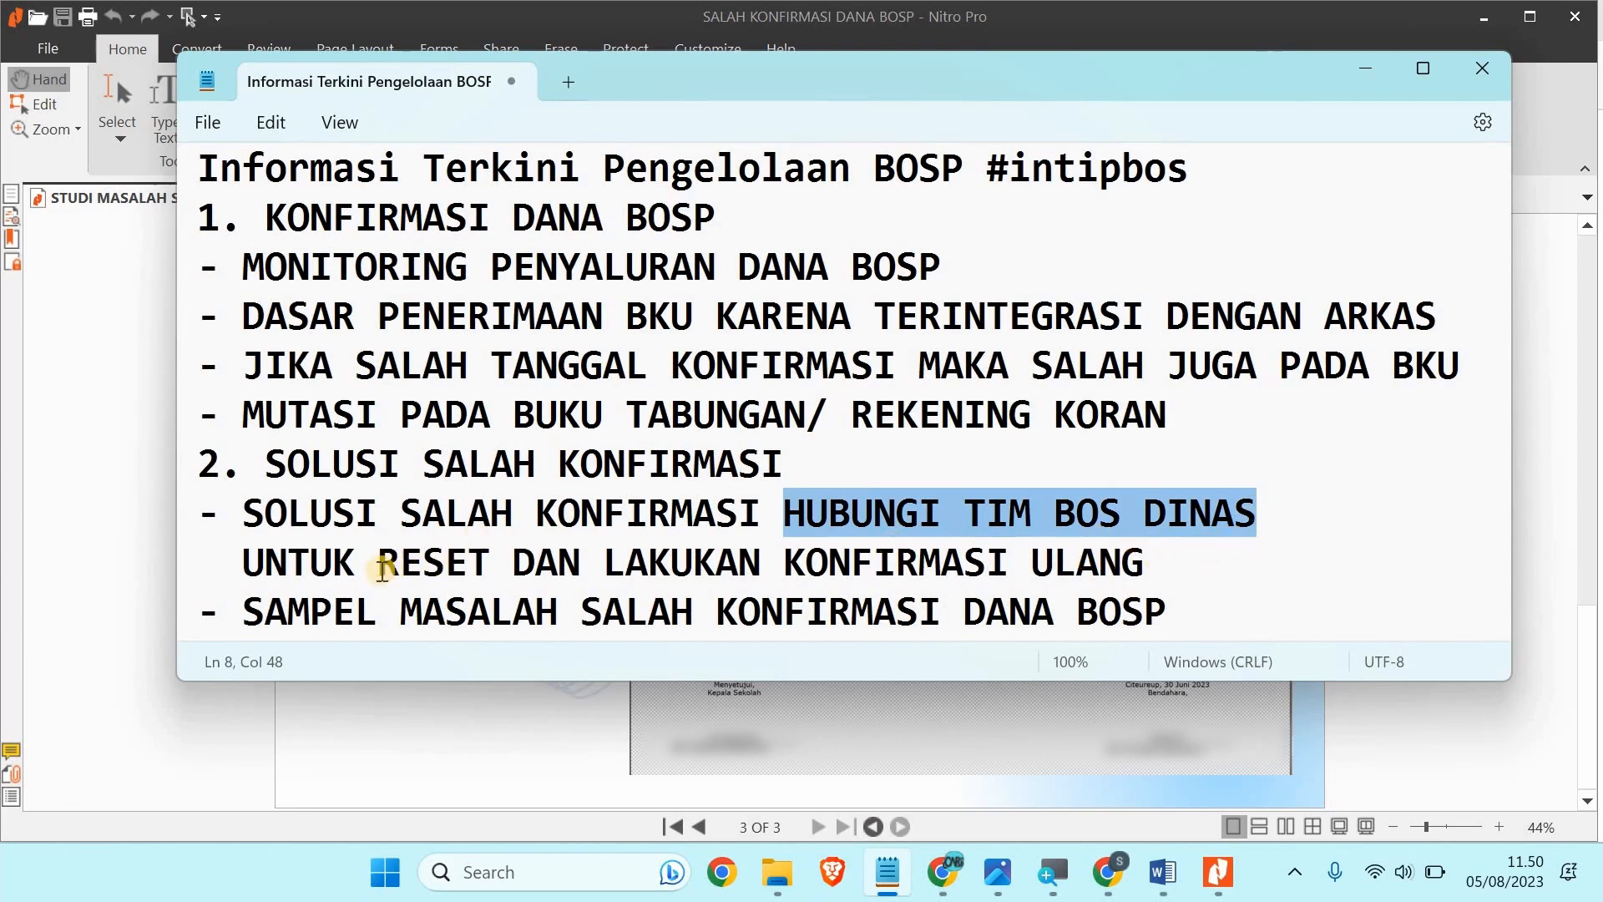
drag(789, 567, 1008, 563)
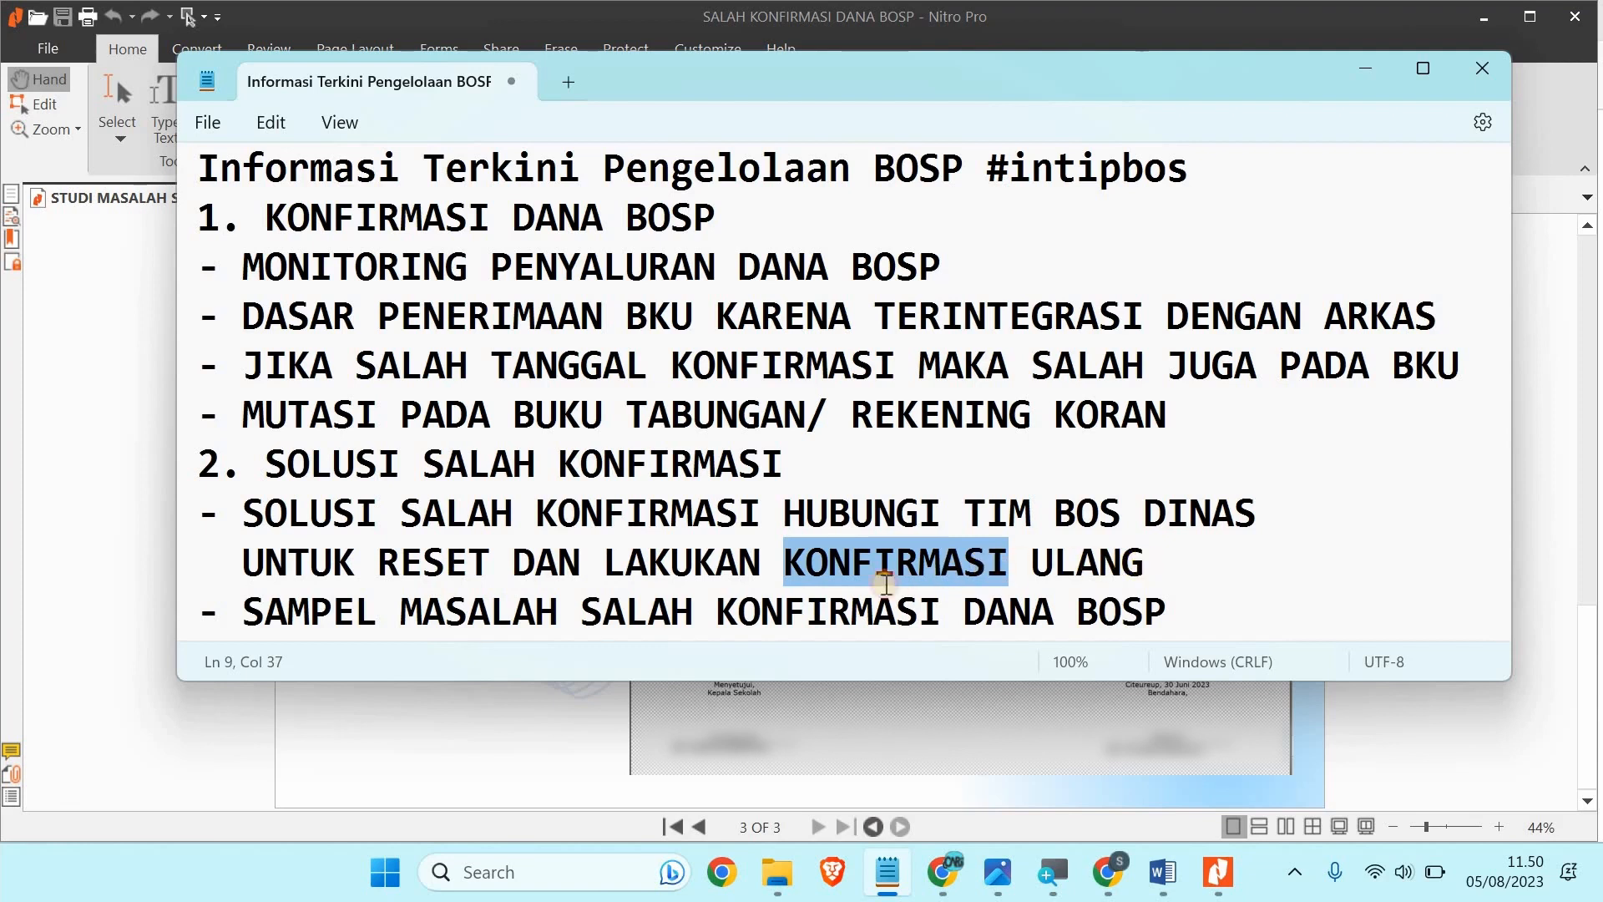
key(shift+End)
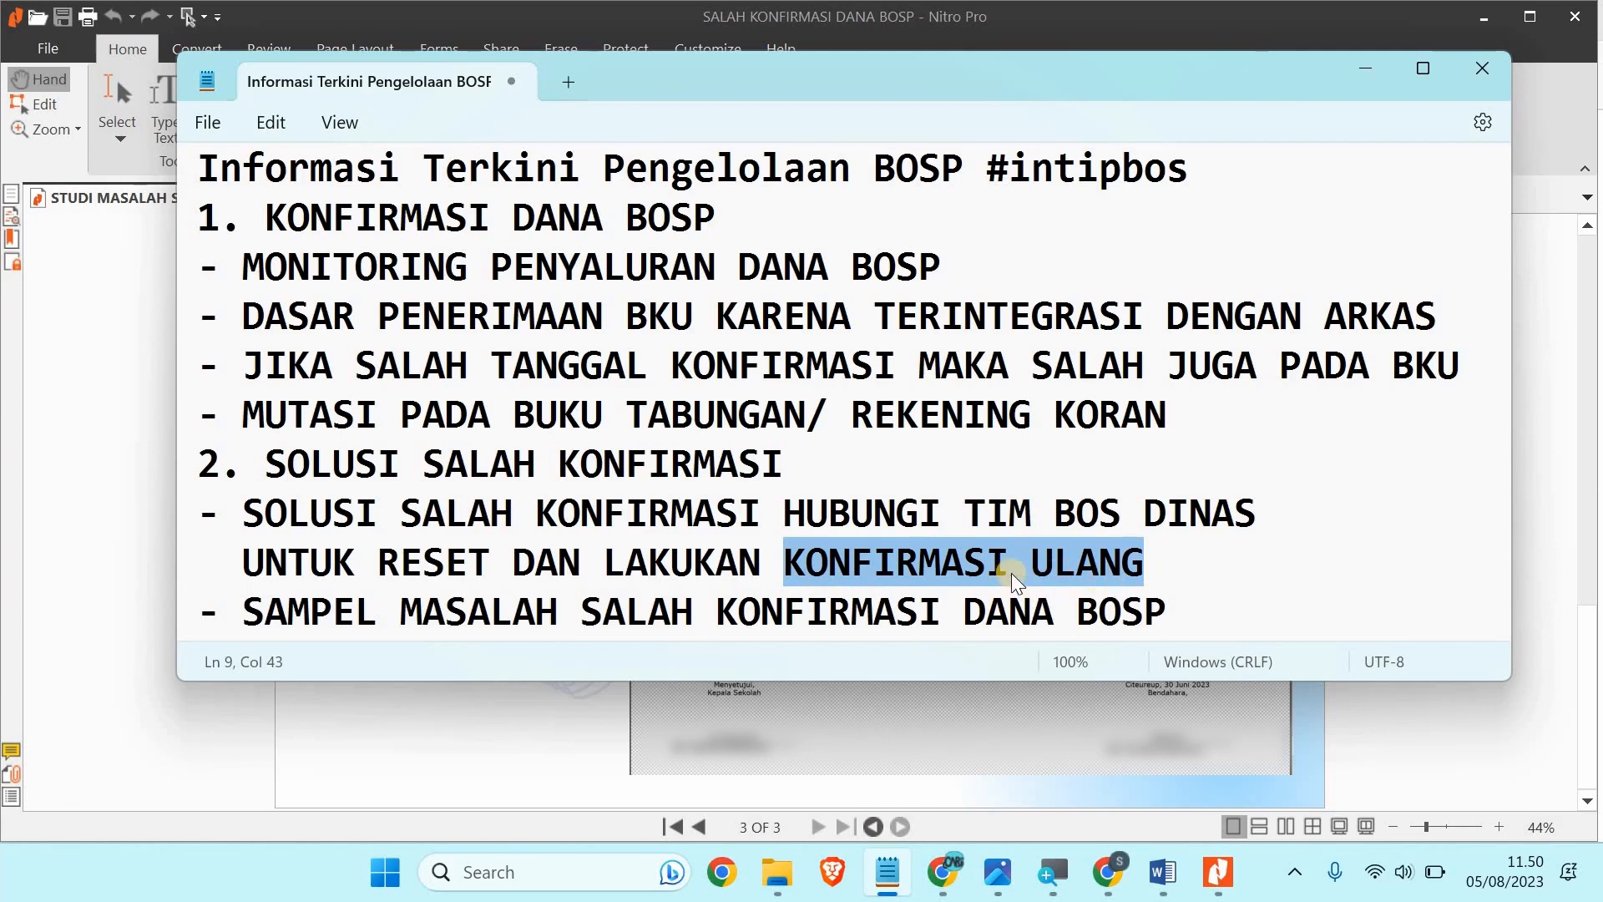
click(1165, 602)
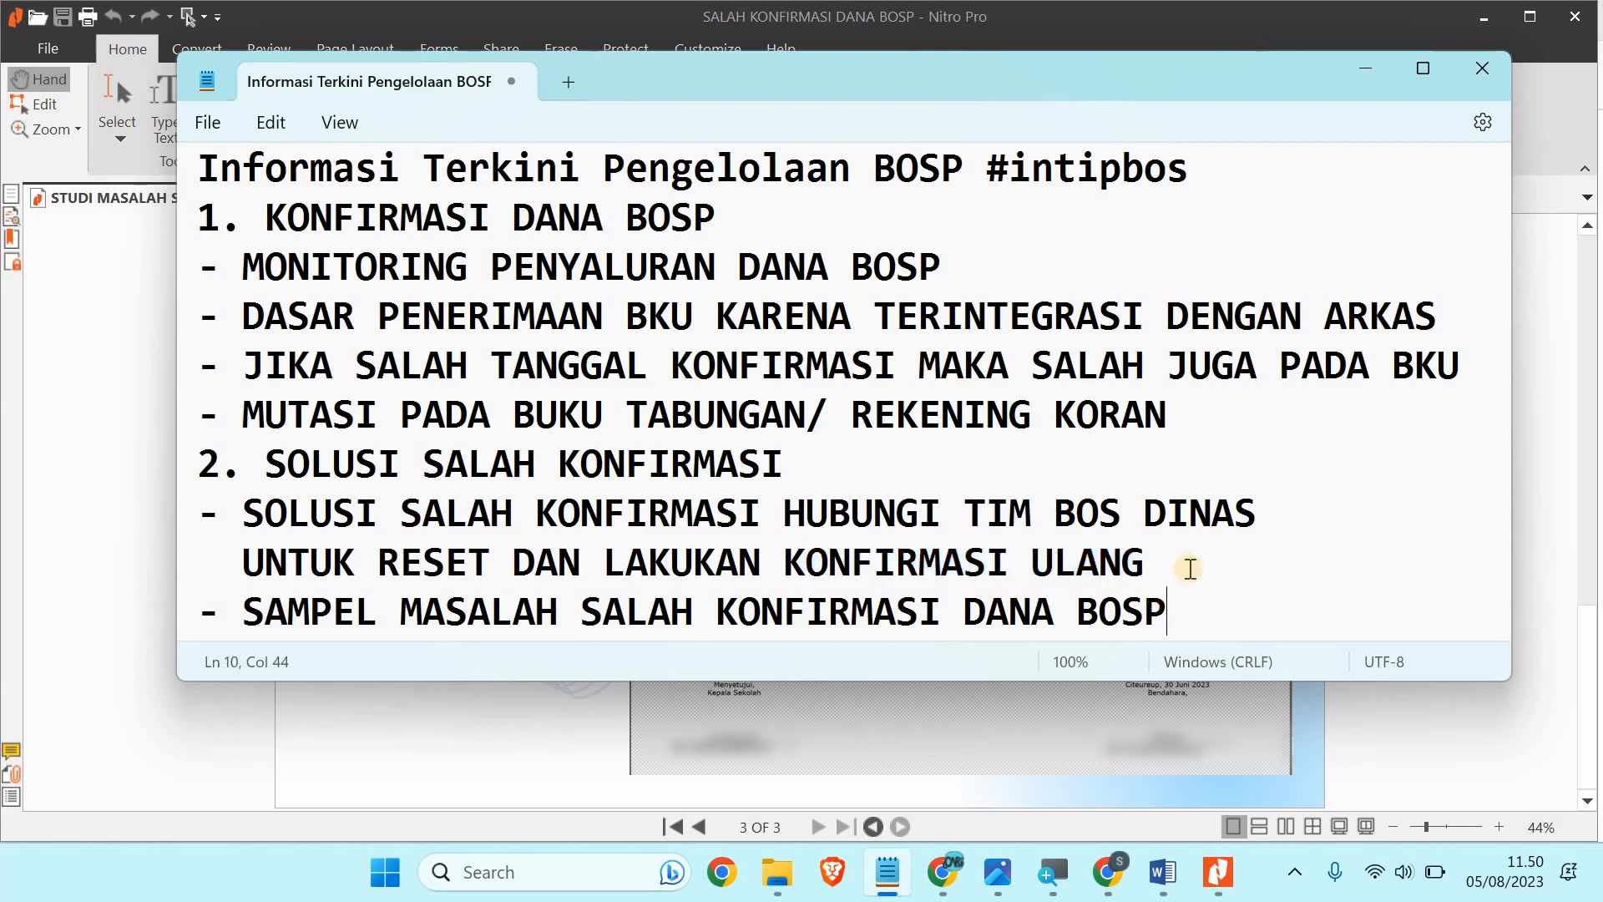
click(1363, 71)
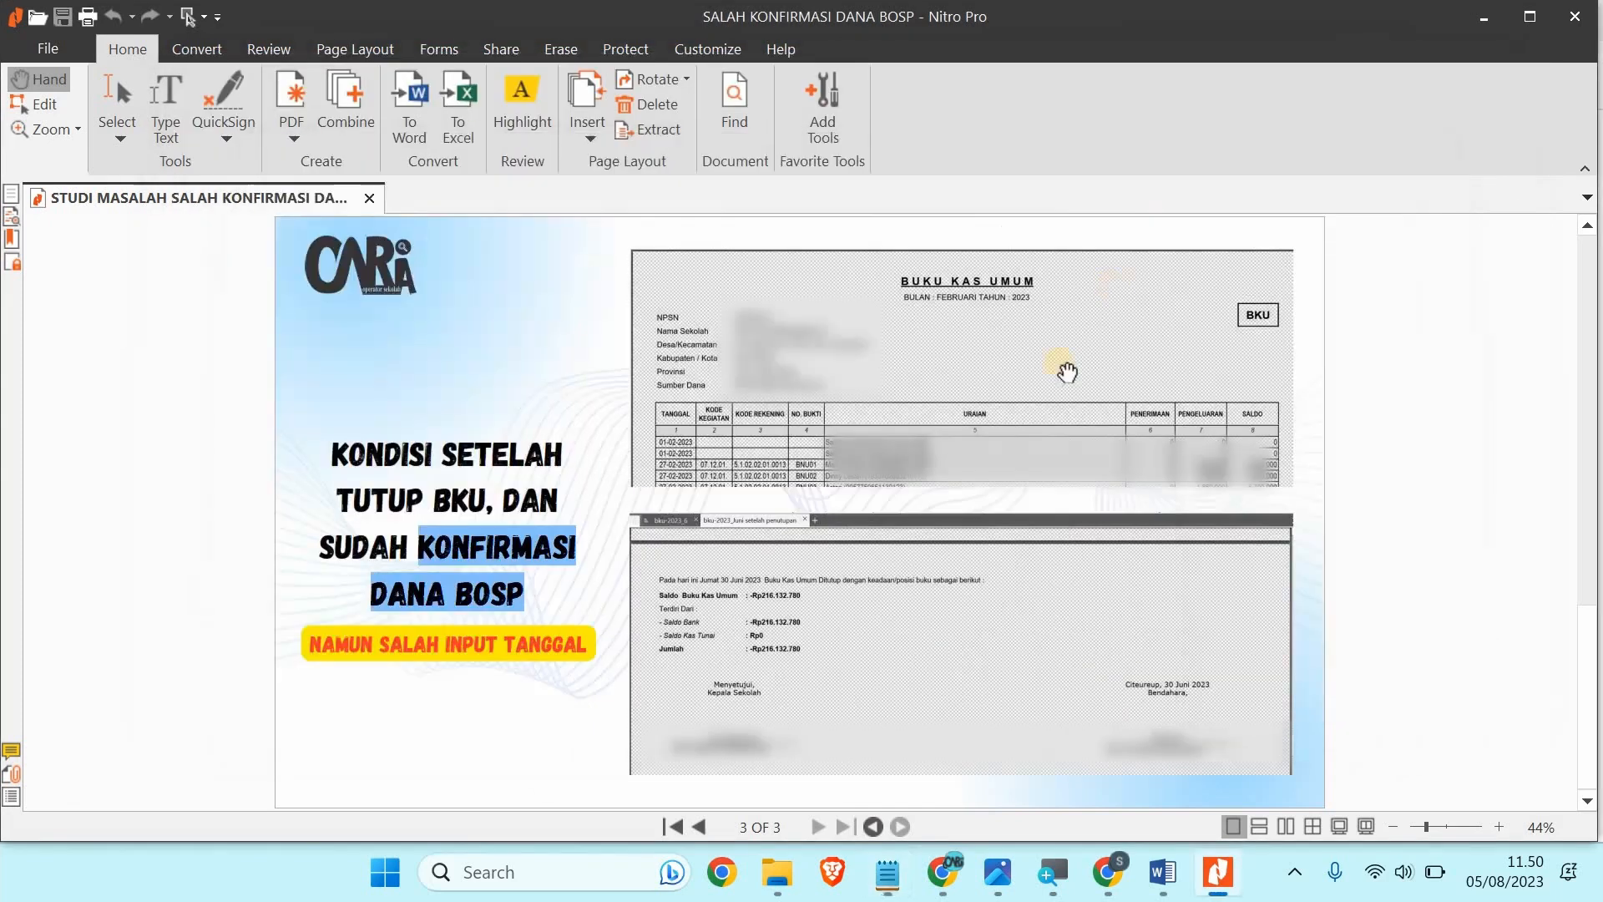
click(672, 826)
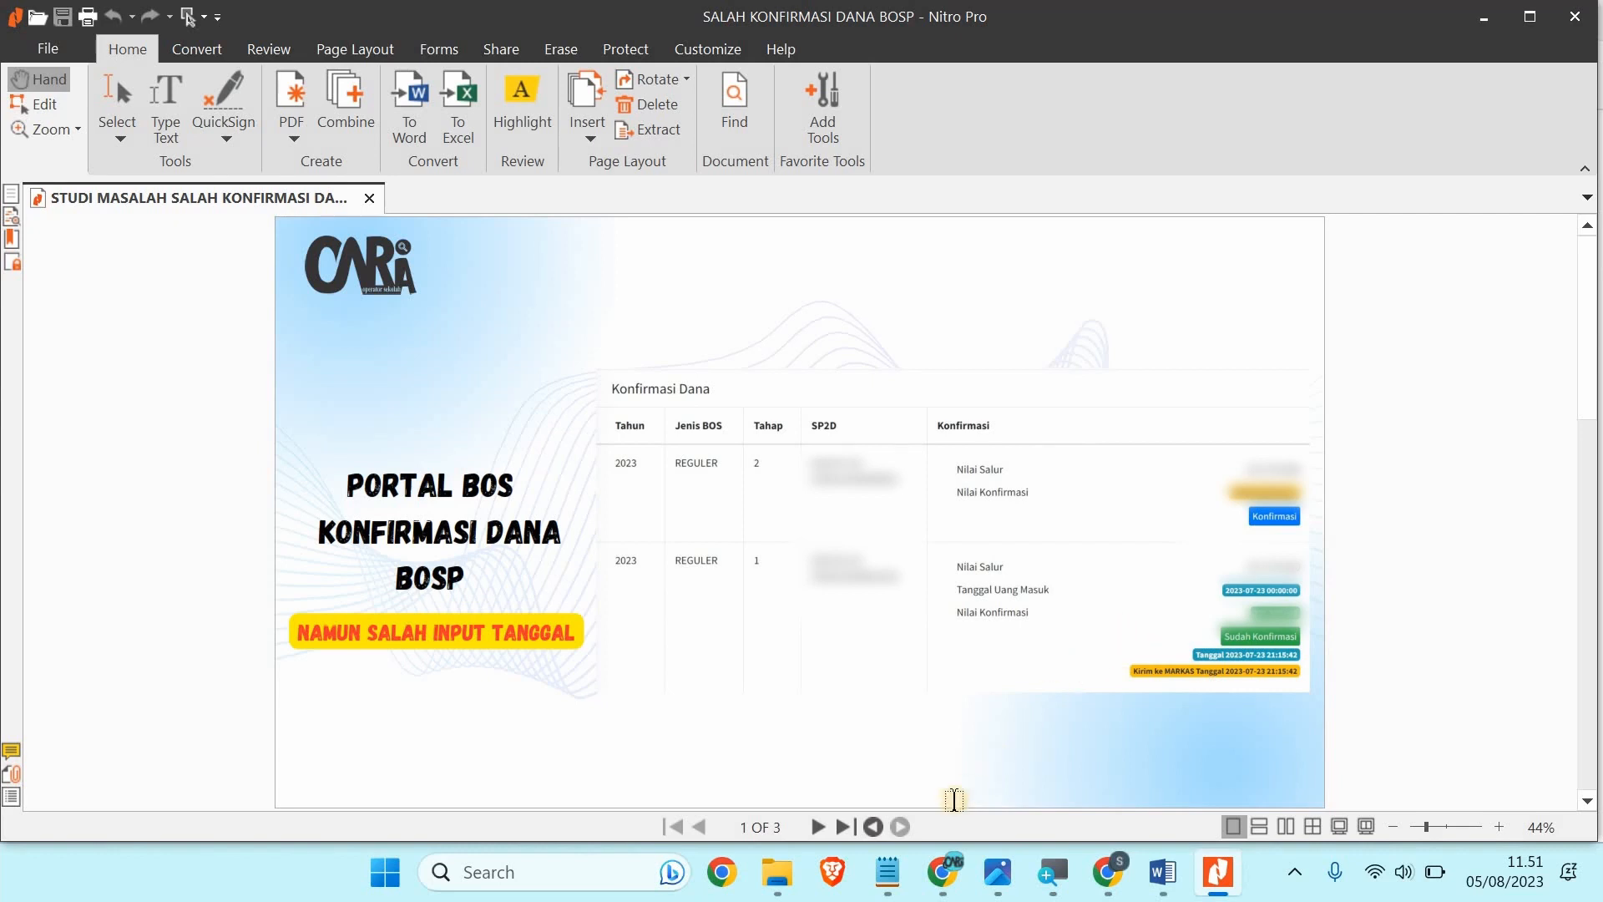
- Review the headings "1. KONFIRMASI DANA BOSP" and "2. SOLUSI SALAH KONFIRMASI" in the Notepad notes and return to the PDF
click(888, 881)
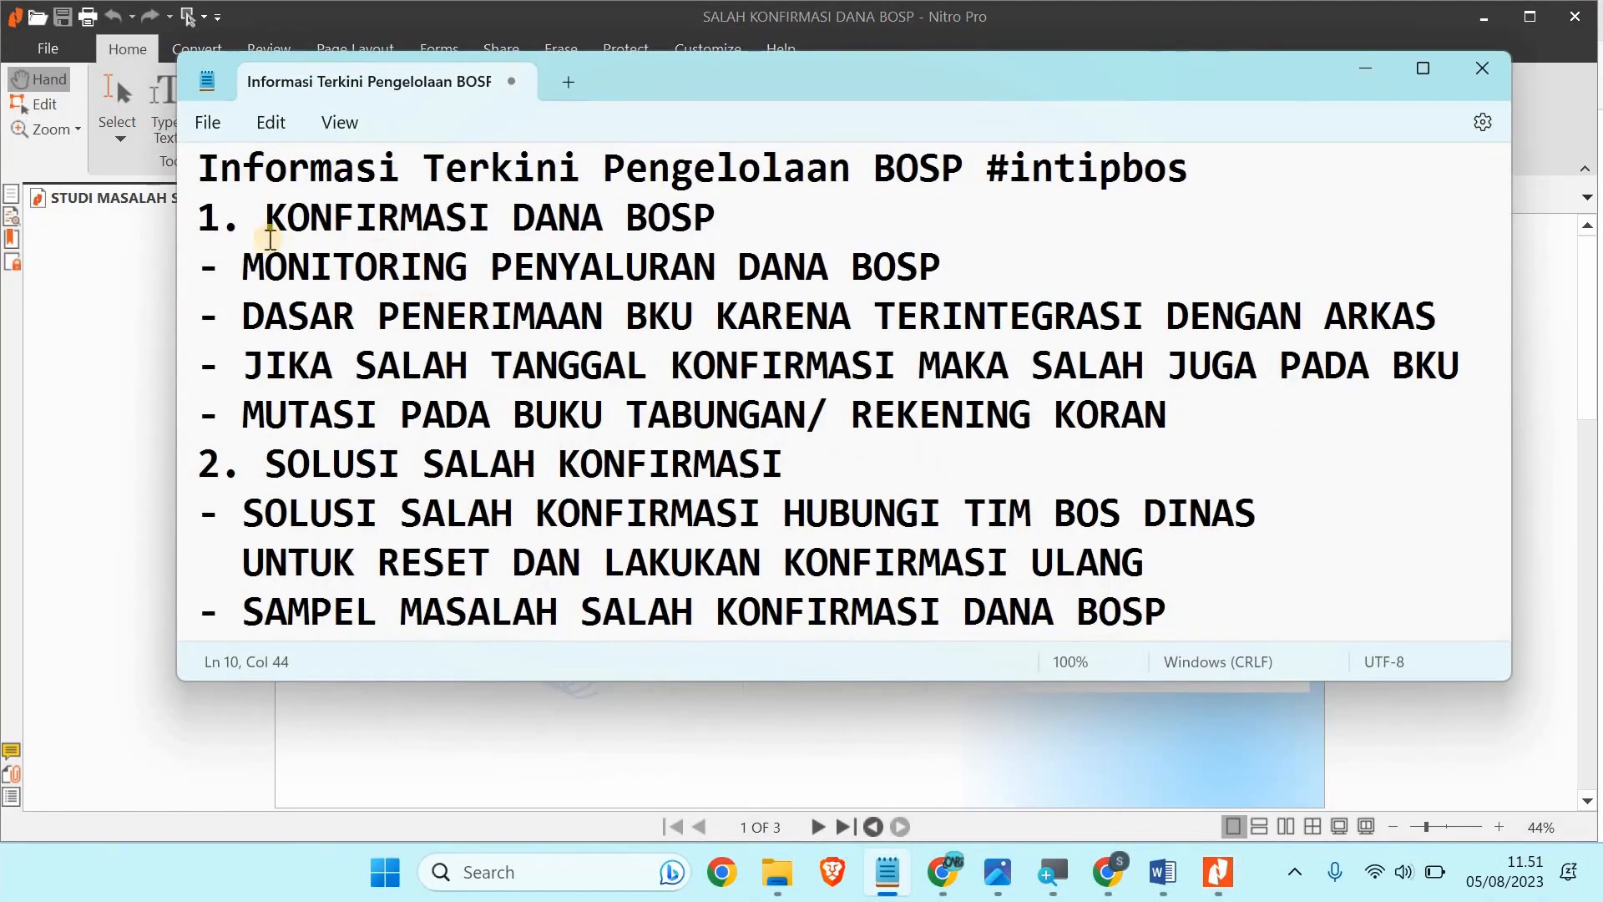
triple_click(173, 224)
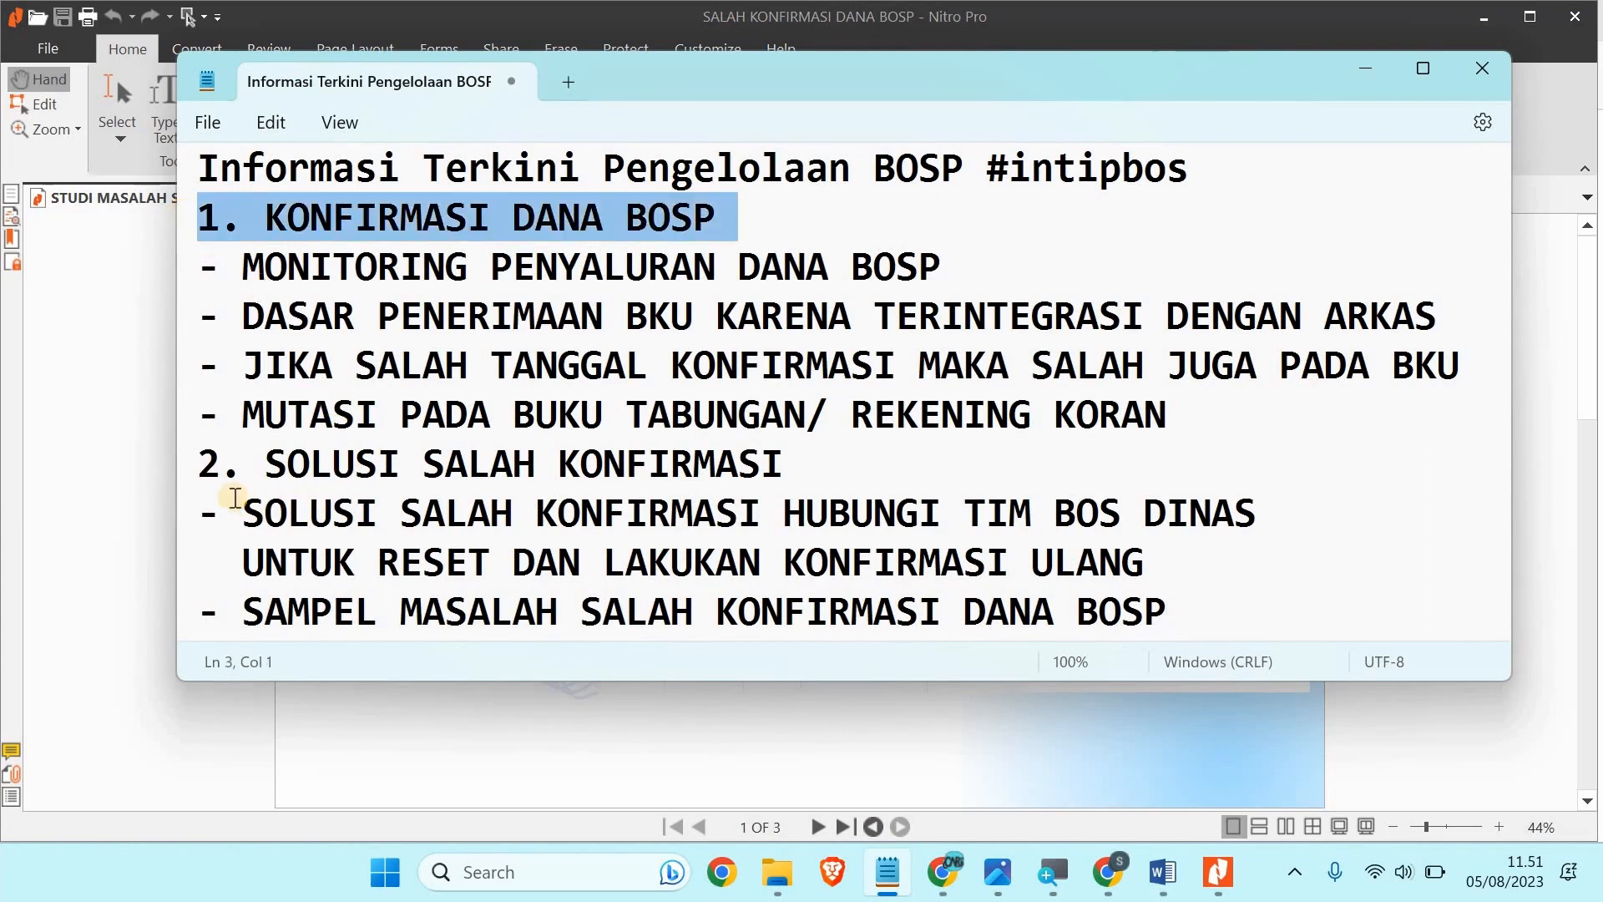
triple_click(190, 475)
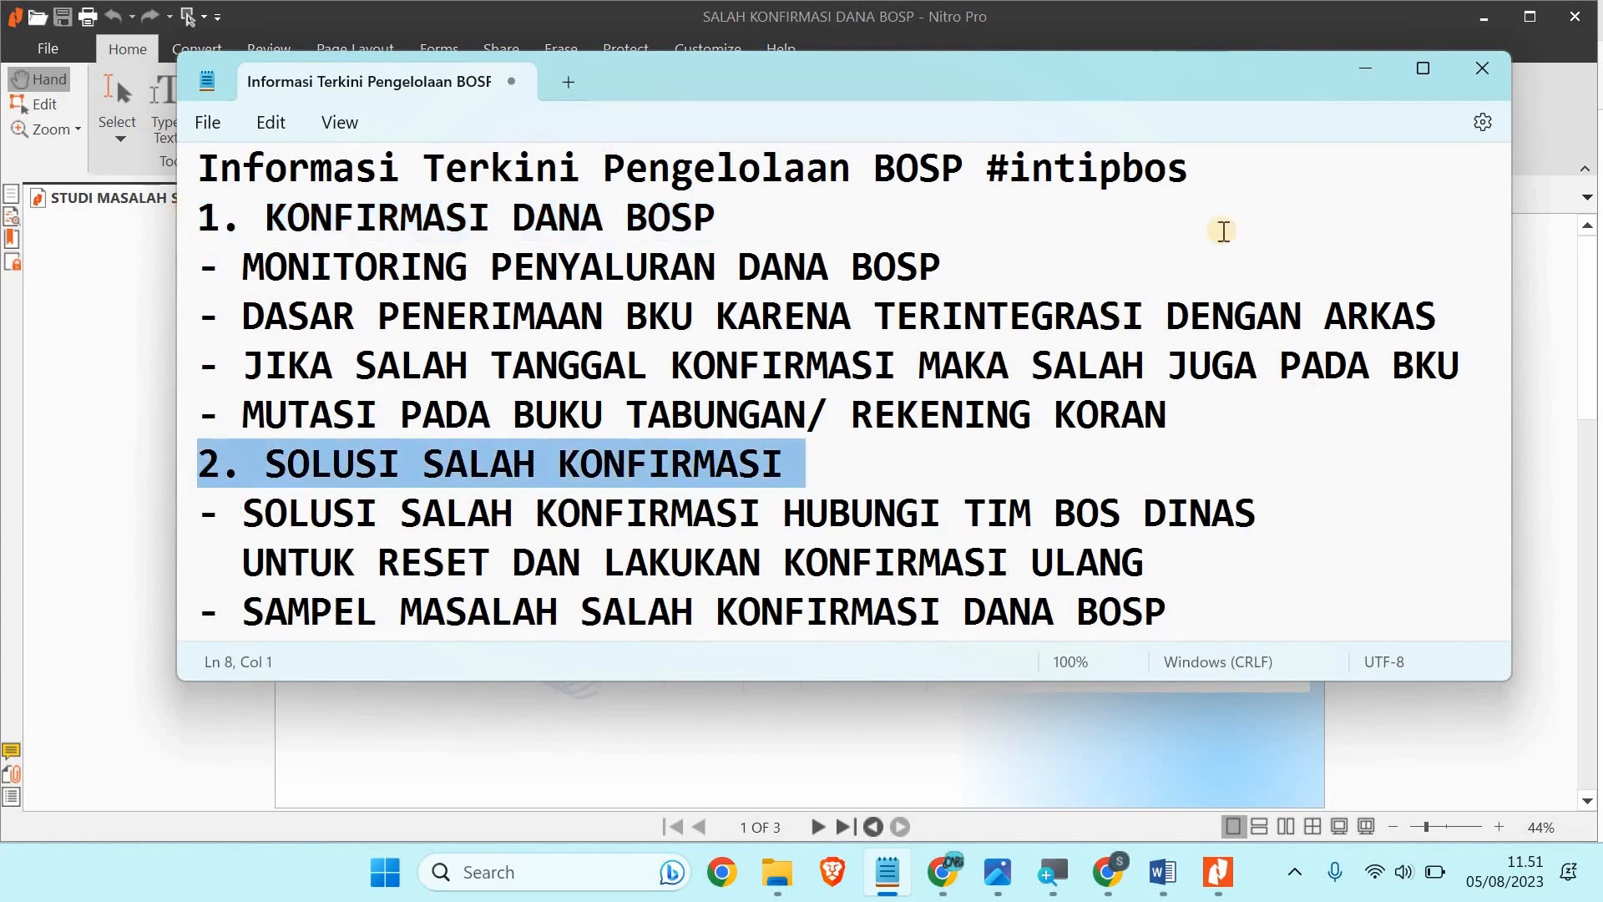
click(1365, 70)
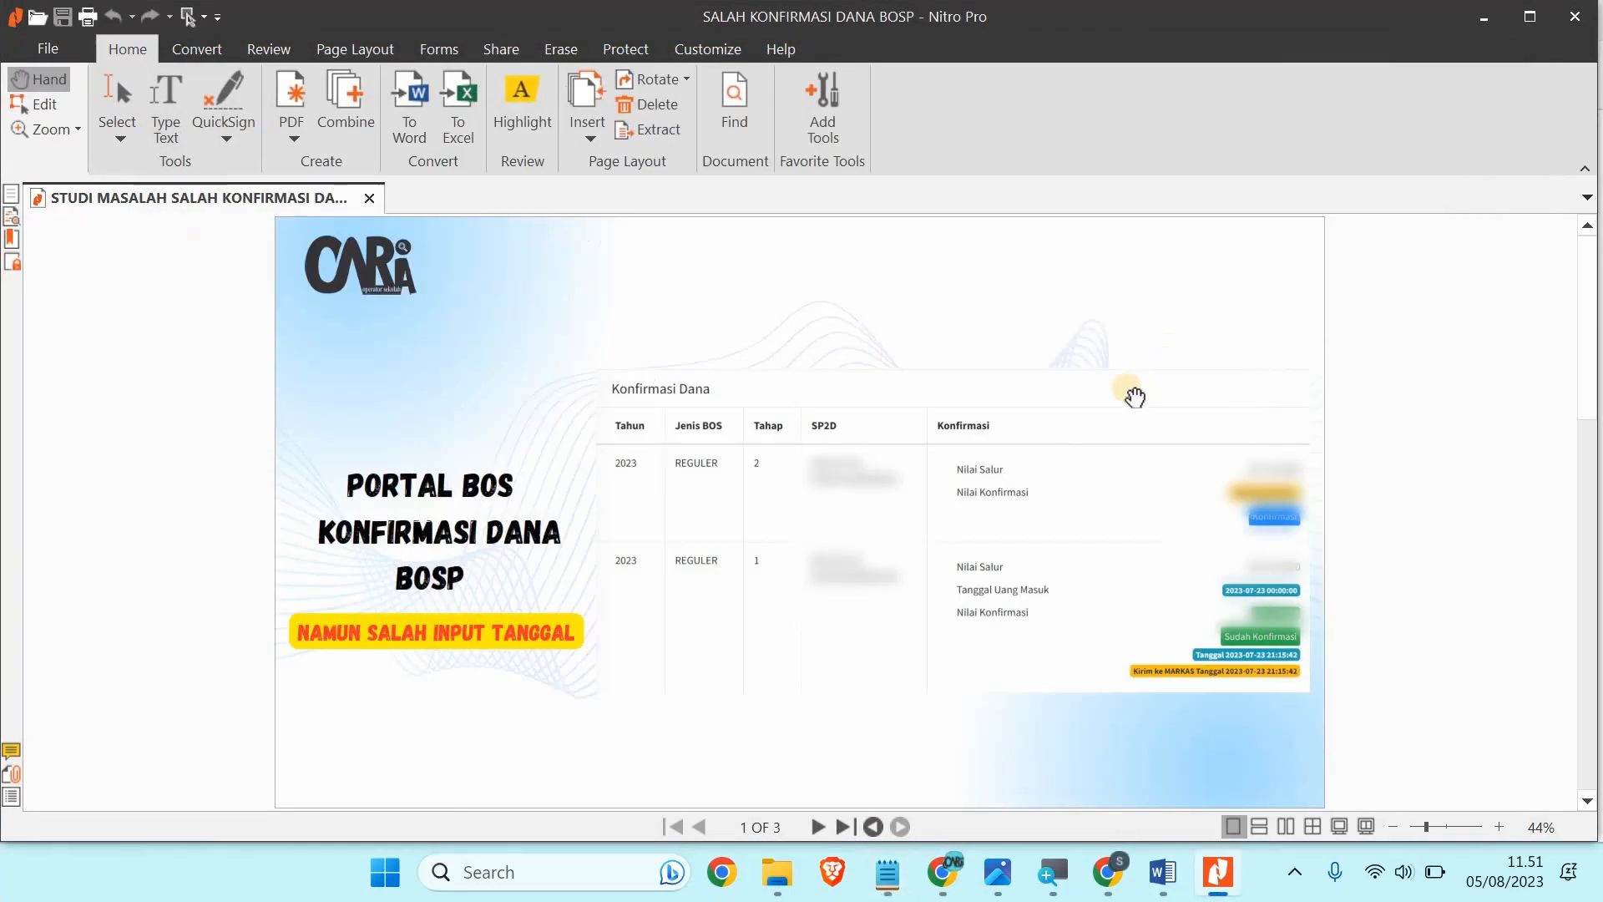